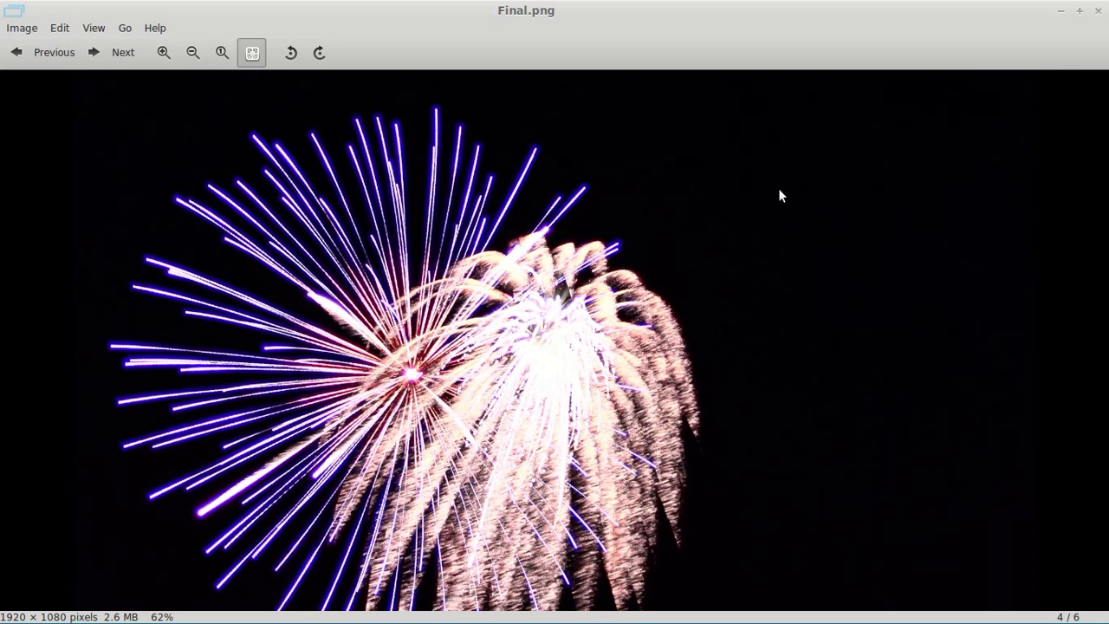
# - Close the Eye of GNOME window showing the Final.png fireworks image
pyautogui.click(1098, 10)
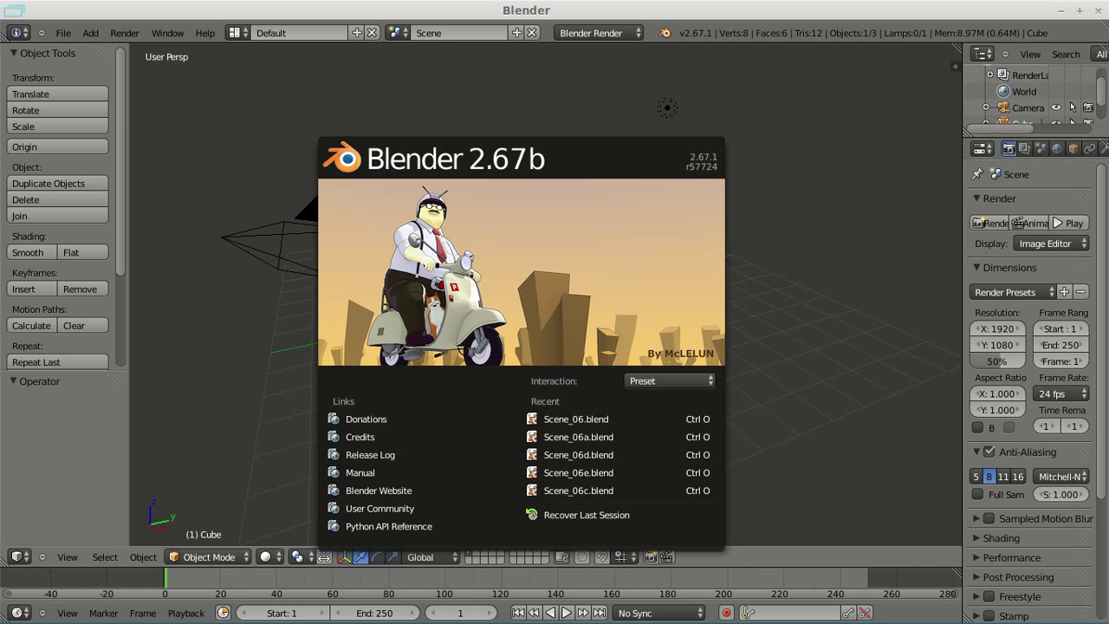
# - Dismiss the splash screen and delete the default cube, camera and lamp
pyautogui.press('Escape')
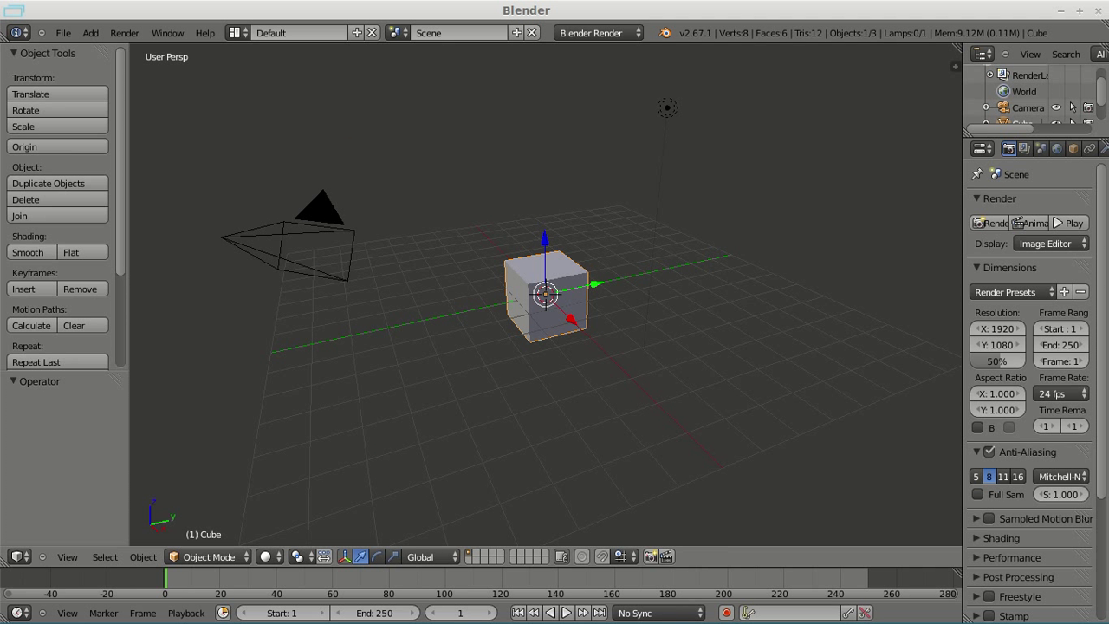
pyautogui.press('x')
pyautogui.press('Return')
pyautogui.rightClick(322, 208)
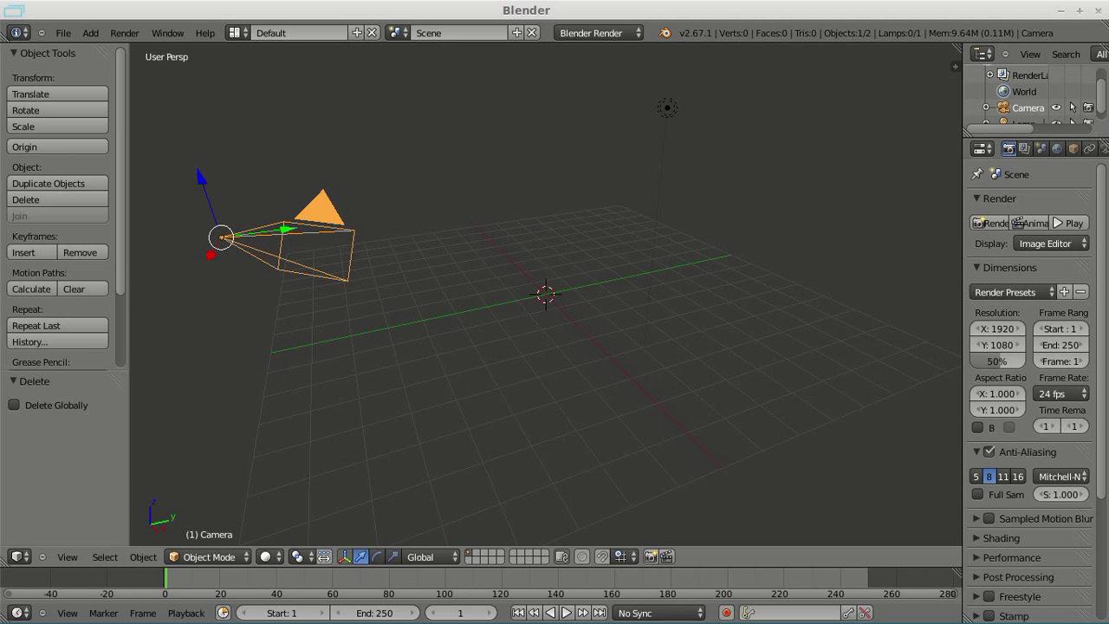
pyautogui.press('x')
pyautogui.press('Return')
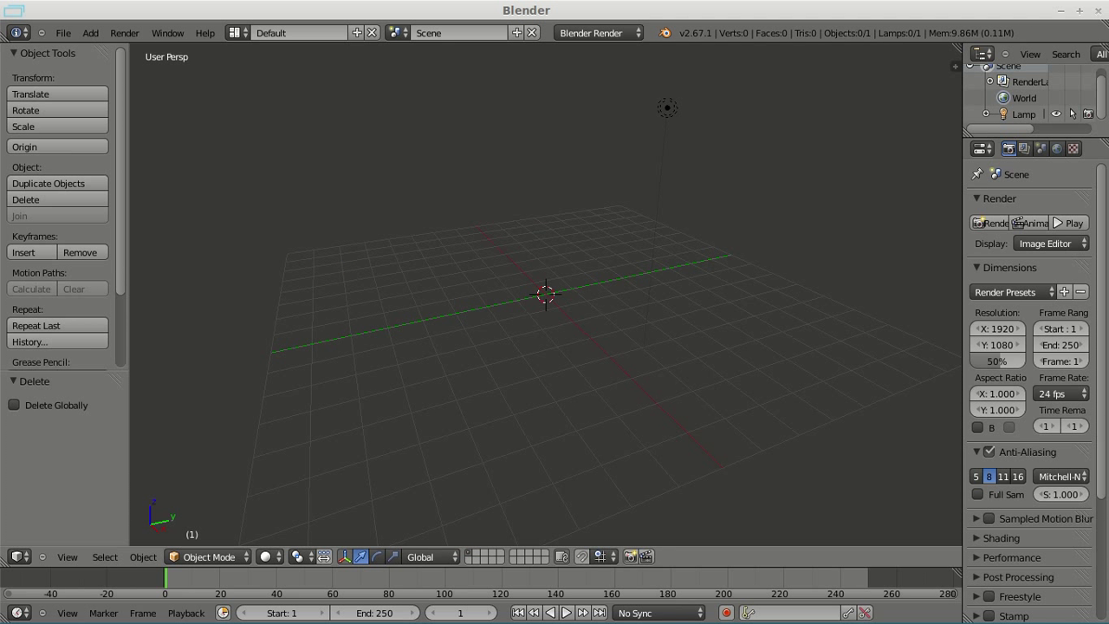
pyautogui.rightClick(666, 107)
pyautogui.press('x')
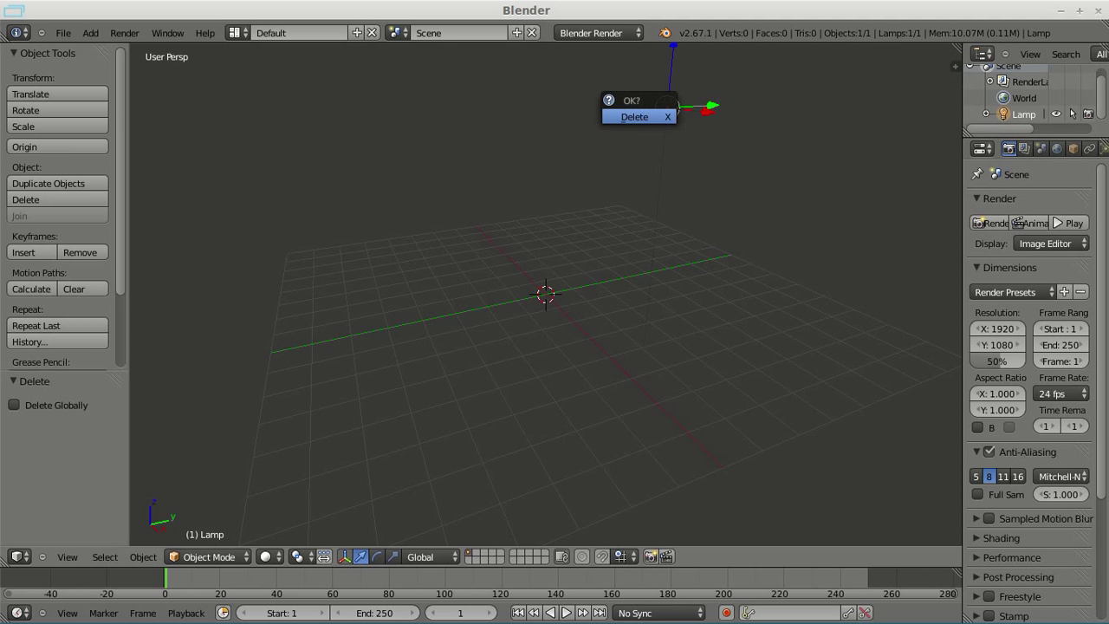
pyautogui.press('Return')
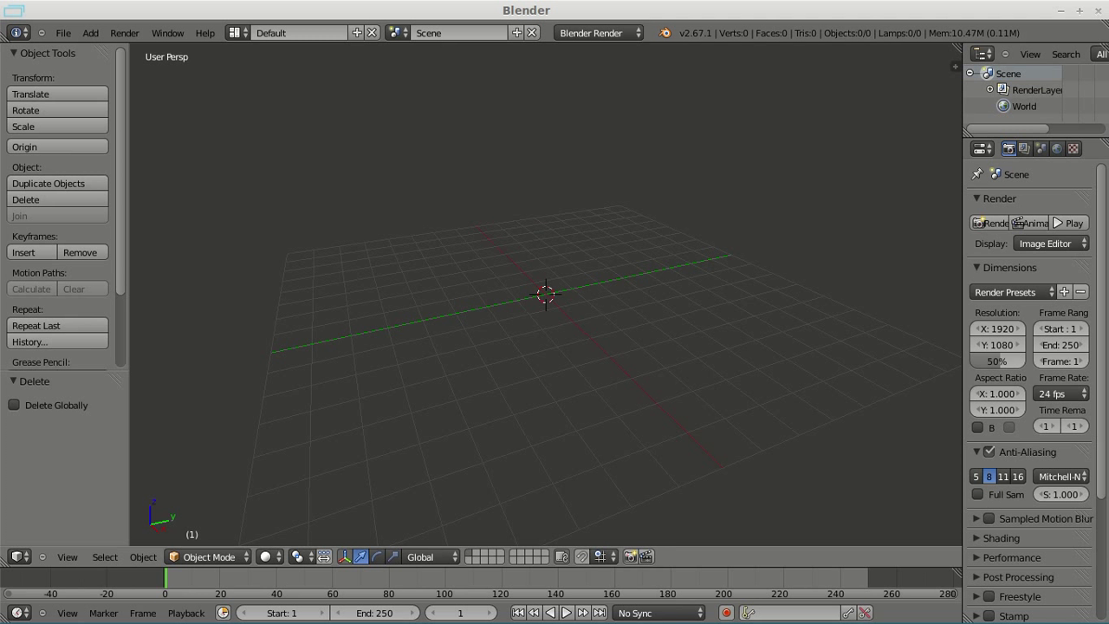
# - Set the render resolution scale to 100% at 1920×1080
pyautogui.hotkey('shift', 'a')
pyautogui.press('Escape')
pyautogui.scroll(-3, 546, 294)
pyautogui.press('KP_6')
pyautogui.press('KP_6')
pyautogui.press('KP_6')
pyautogui.press('KP_6')
pyautogui.press('KP_6')
pyautogui.press('KP_6')
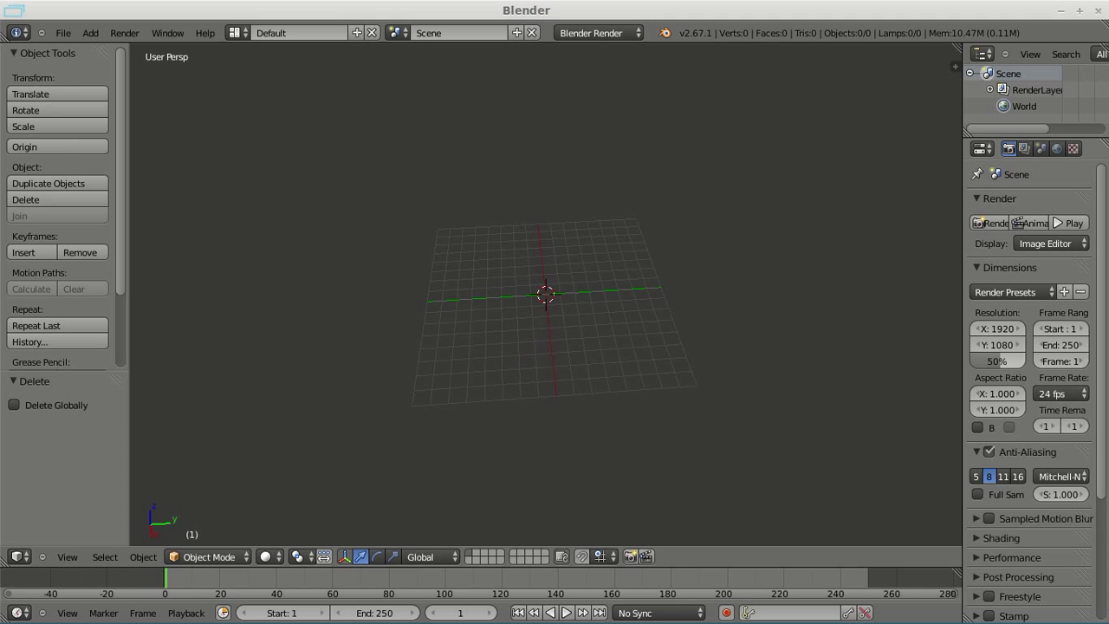
pyautogui.click(997, 360)
pyautogui.write('100')
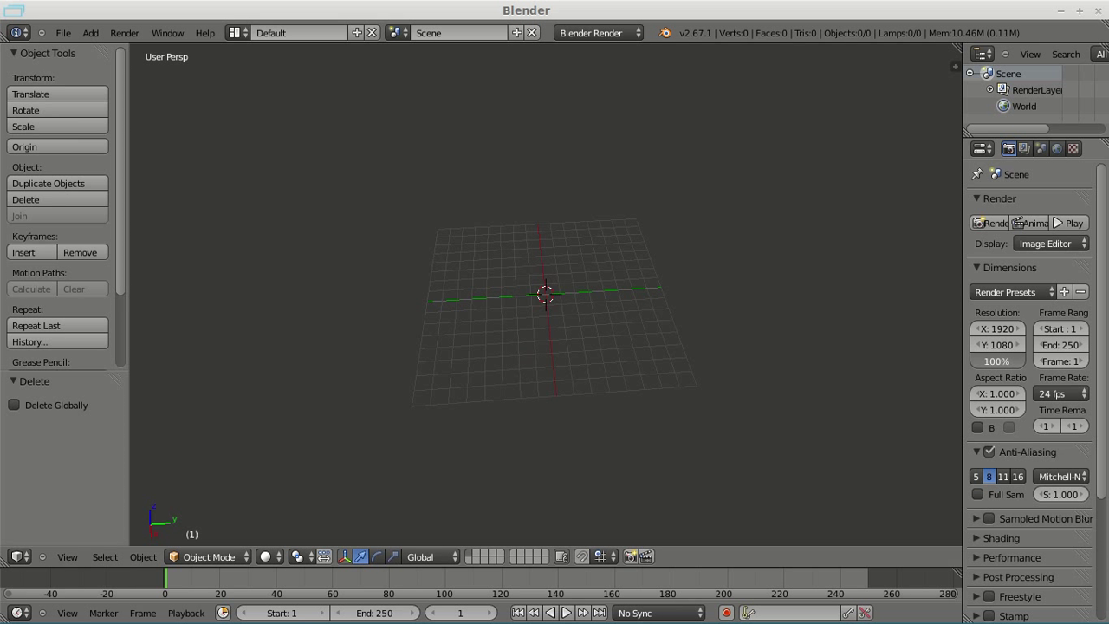
pyautogui.press('Return')
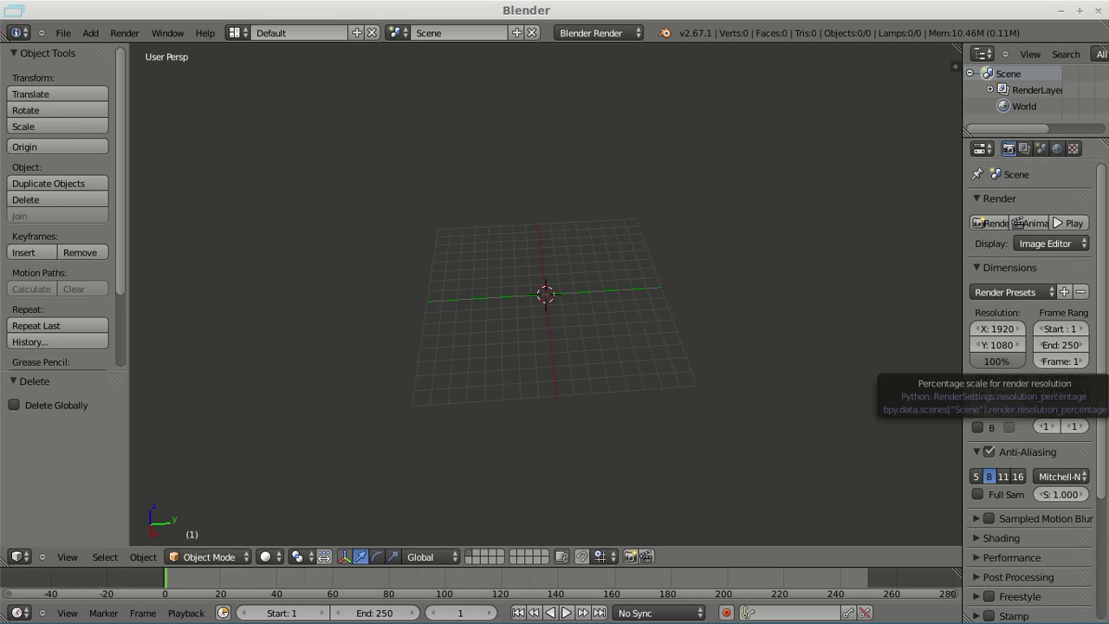
# - Switch to the Video Editing layout and add MVI_3357.MP4 from DCIM/115_0704 as a movie strip
pyautogui.click(234, 32)
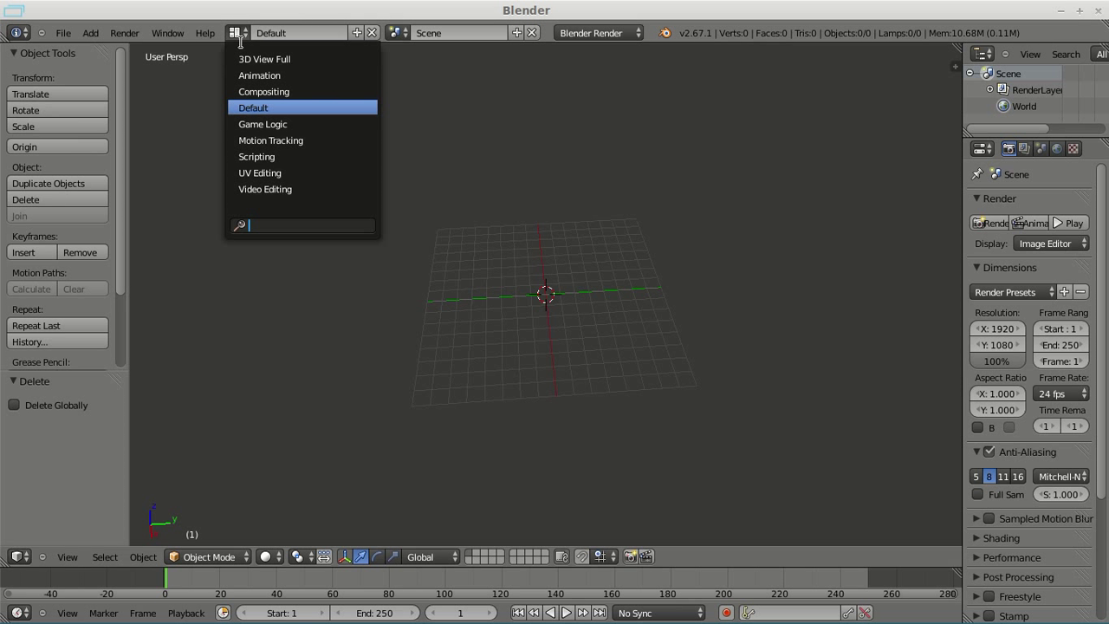
pyautogui.click(277, 191)
pyautogui.click(175, 551)
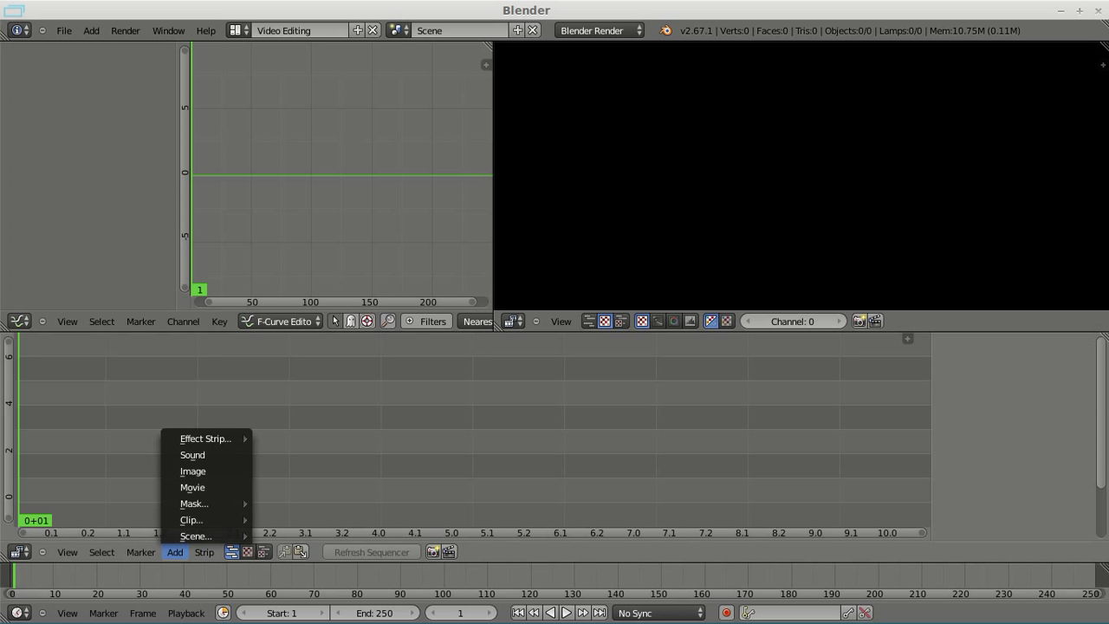
pyautogui.click(192, 487)
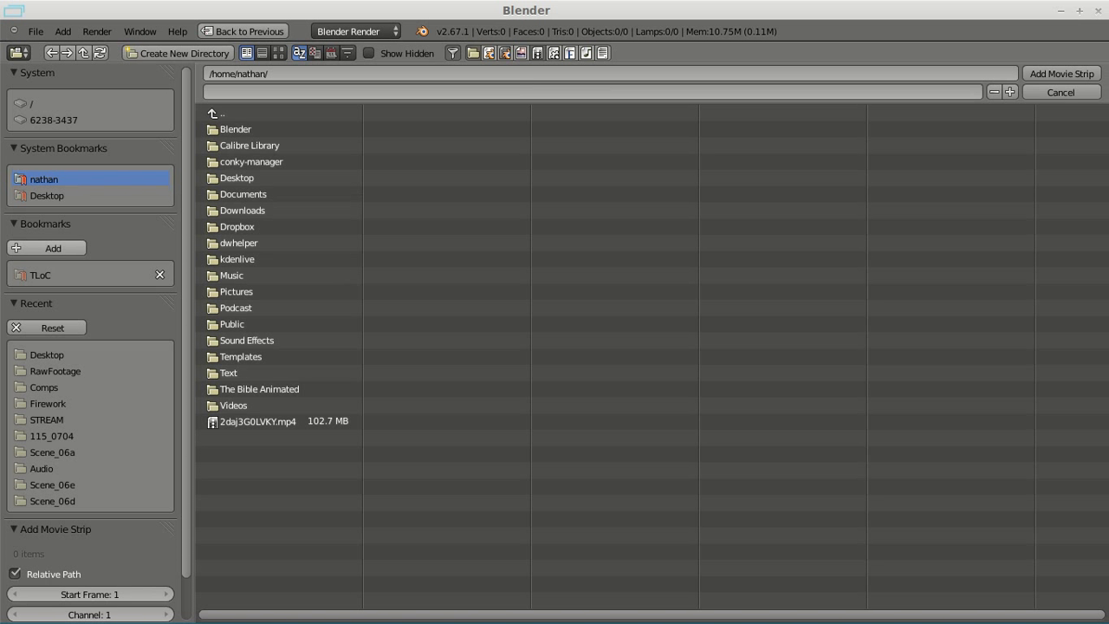
pyautogui.click(52, 120)
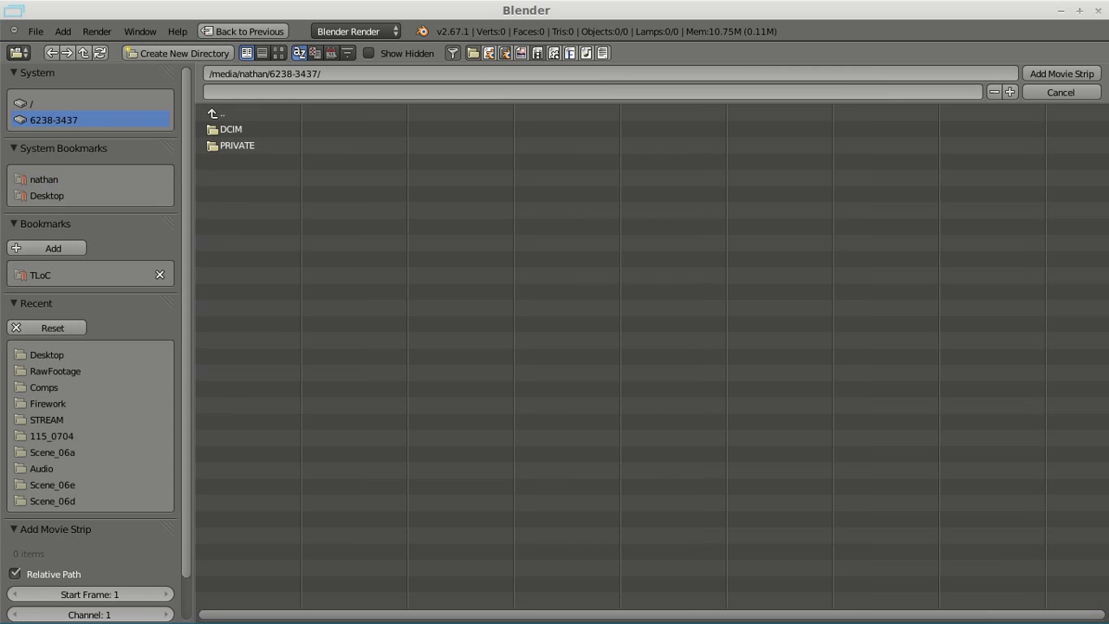
pyautogui.click(236, 129)
pyautogui.click(241, 129)
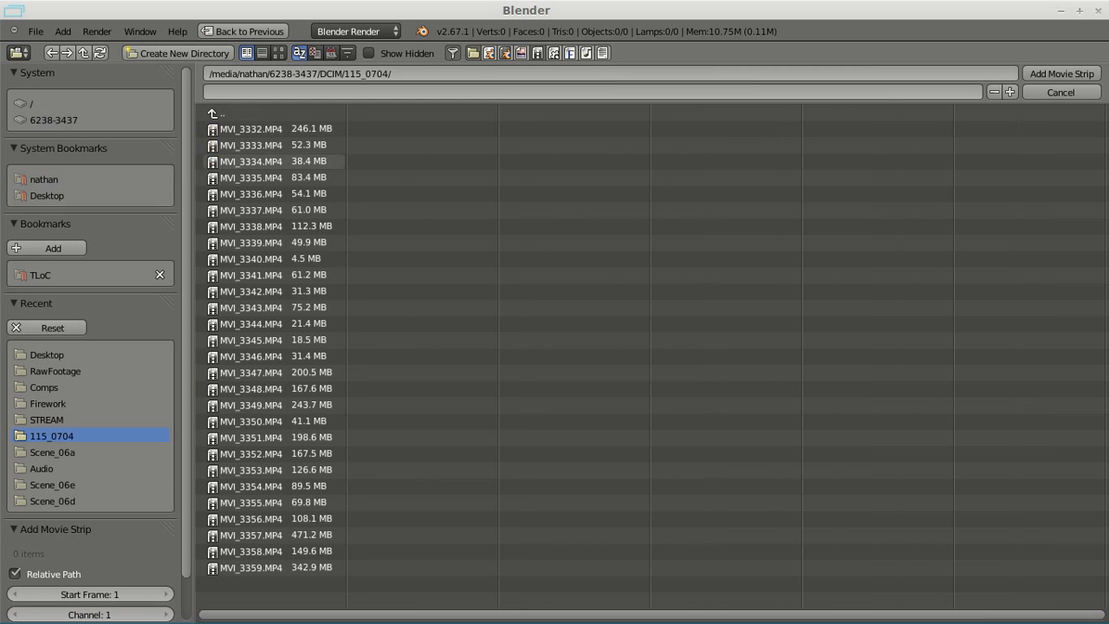
pyautogui.click(252, 535)
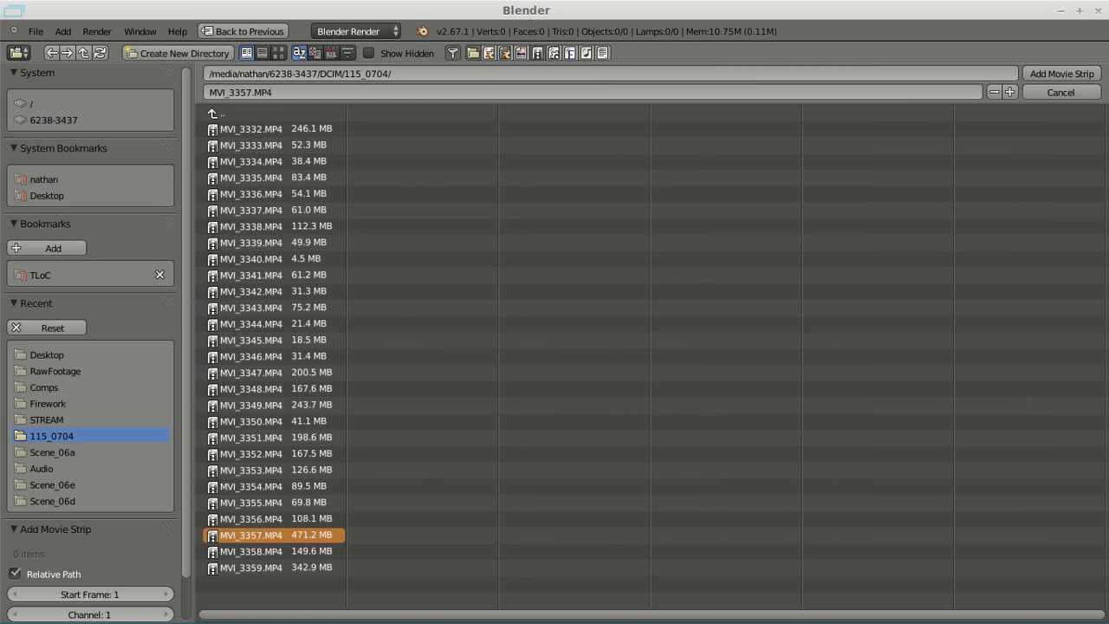
pyautogui.press('Return')
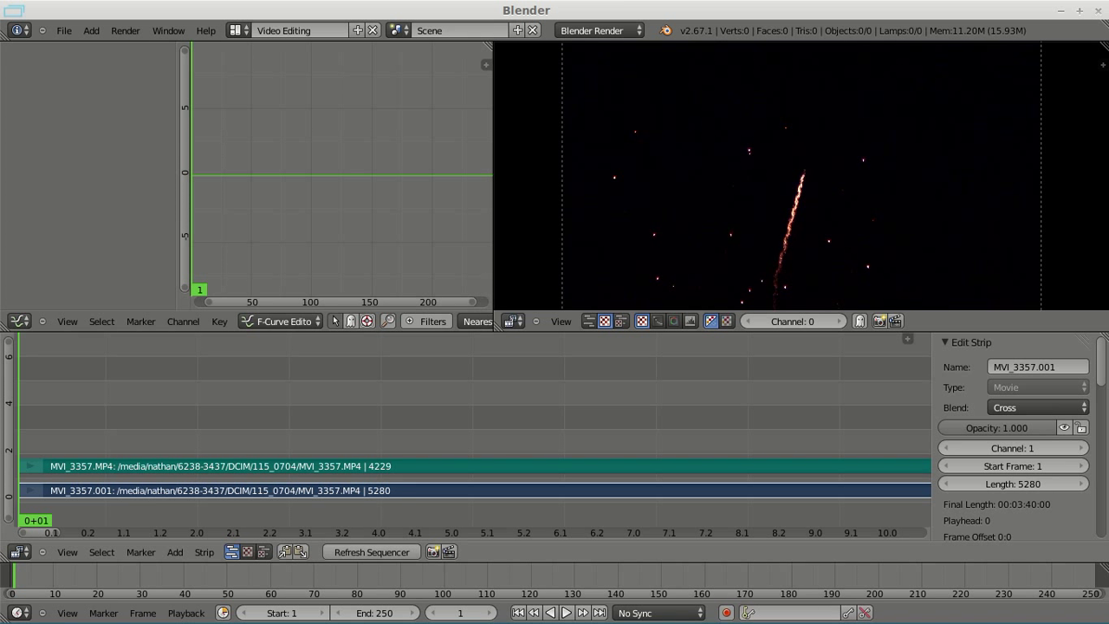
# - Scrub to the firework launch and set the scene start frame to 18
pyautogui.moveTo(19, 519); pyautogui.dragTo(87, 520)
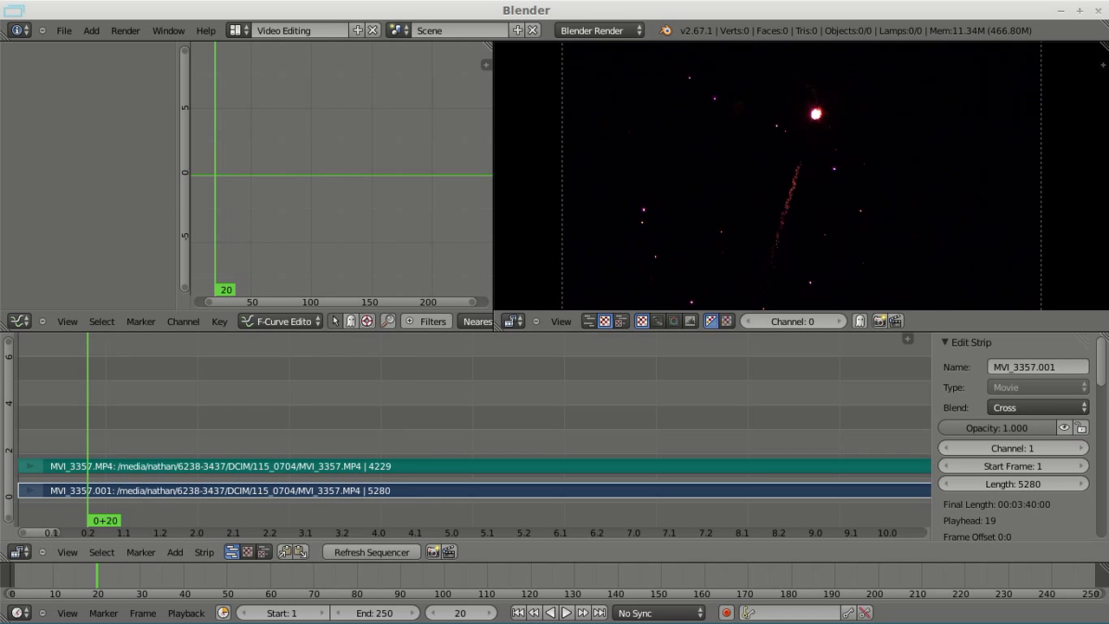
pyautogui.press('Left')
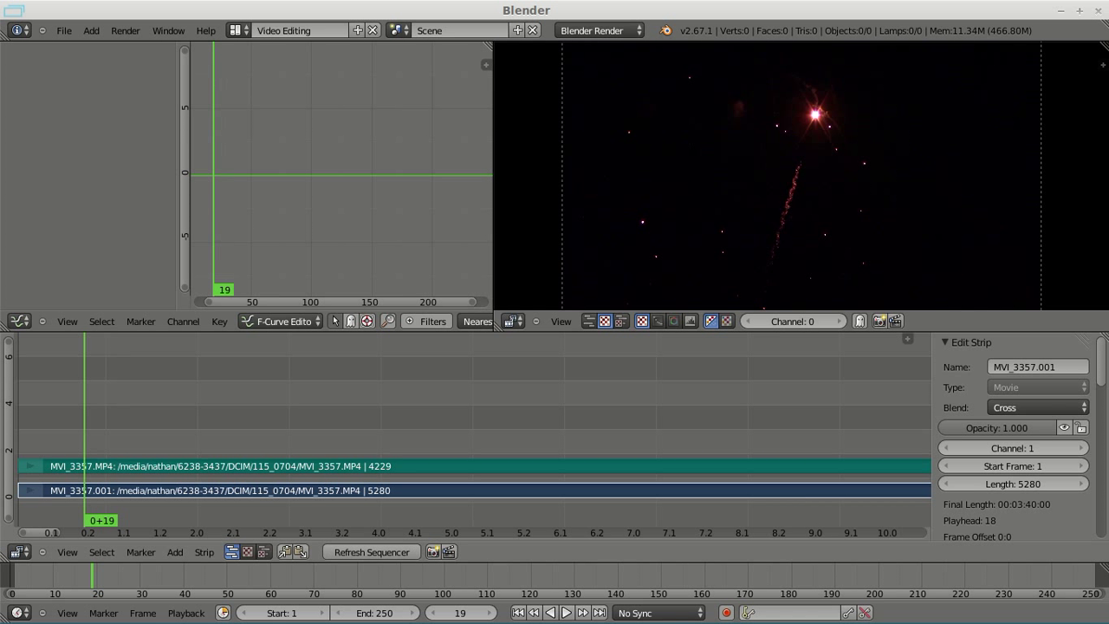
pyautogui.press('Left')
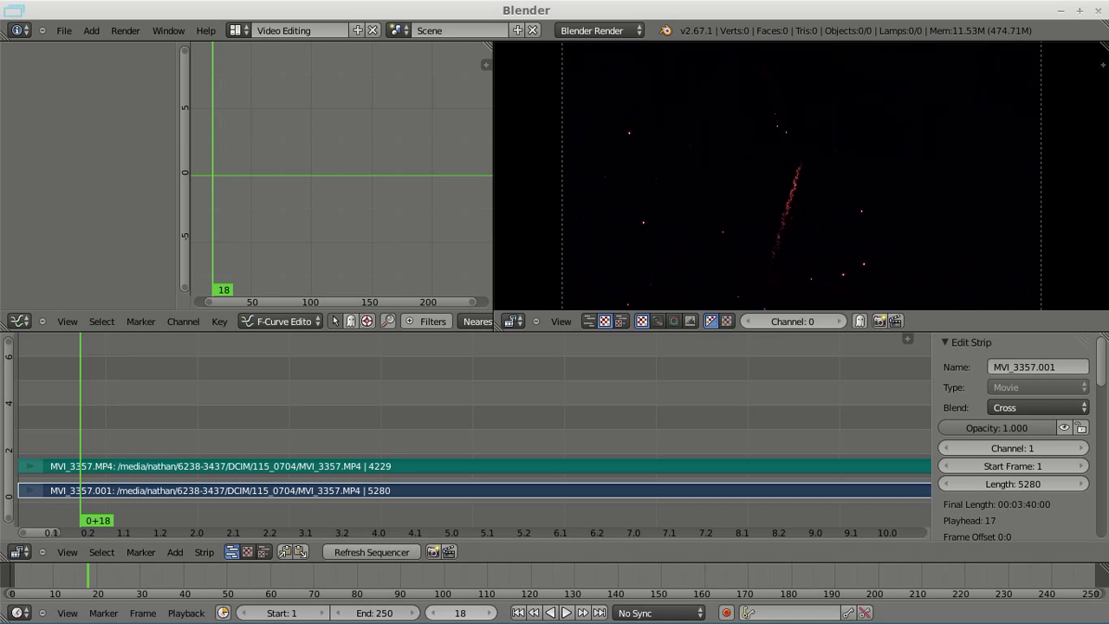
pyautogui.click(276, 610)
pyautogui.write('18')
pyautogui.press('Return')
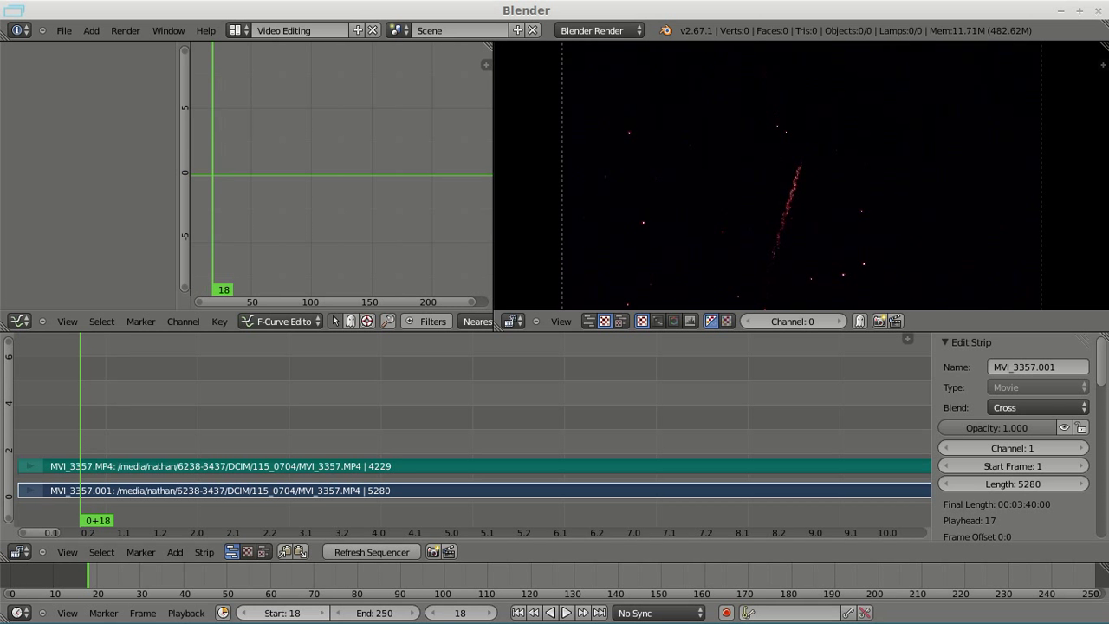
# - Play the clip to the burst and set the scene end frame to 103
pyautogui.hotkey('alt', 'a')
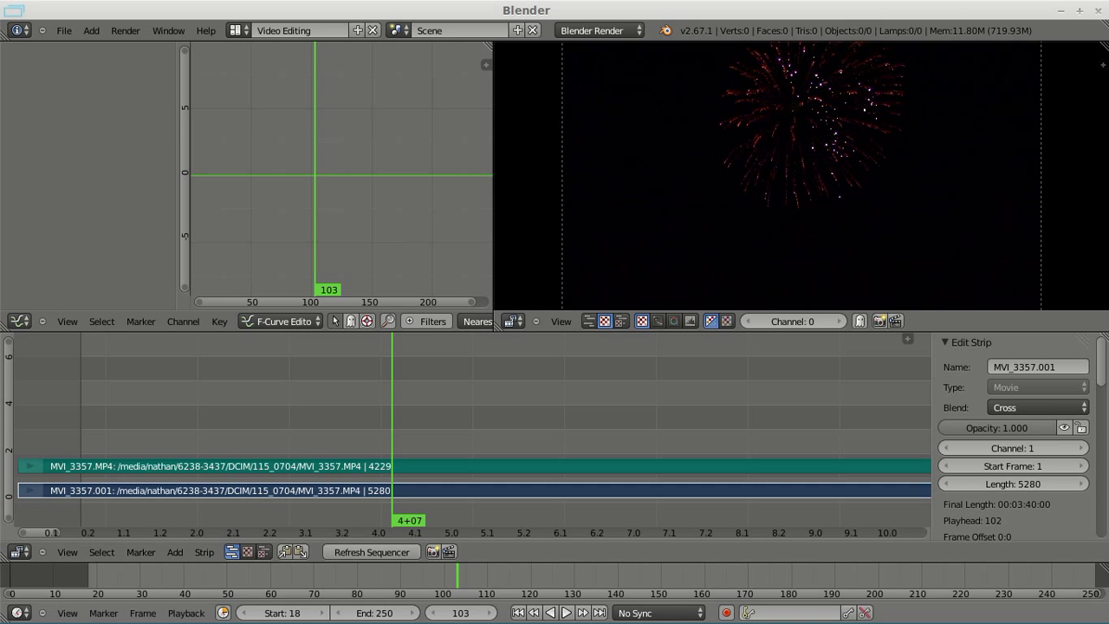
pyautogui.click(374, 613)
pyautogui.write('103')
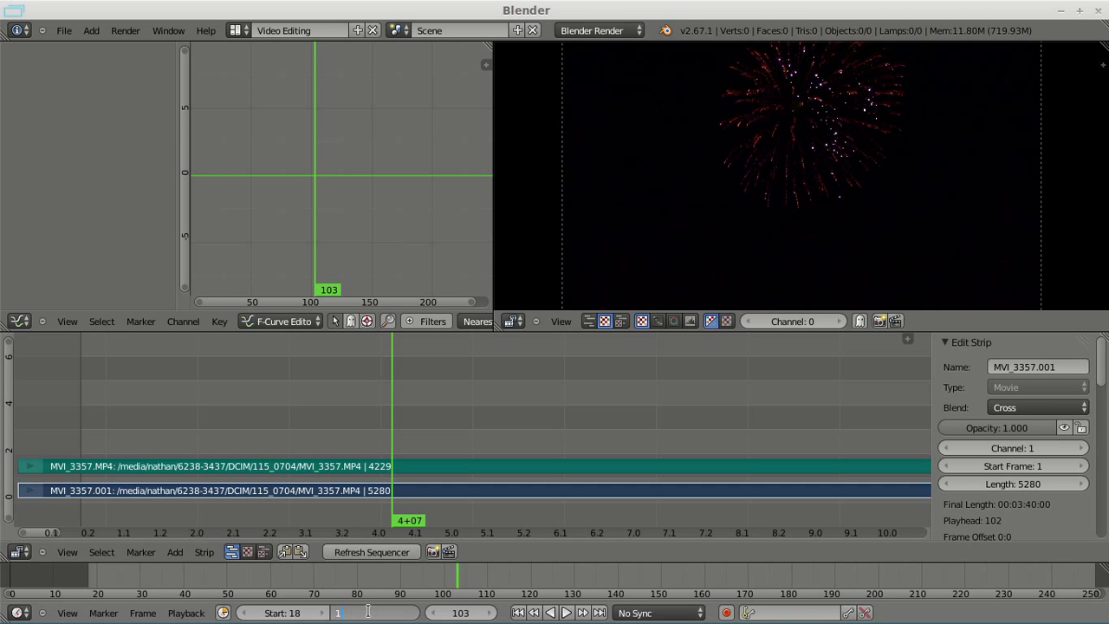
pyautogui.press('Return')
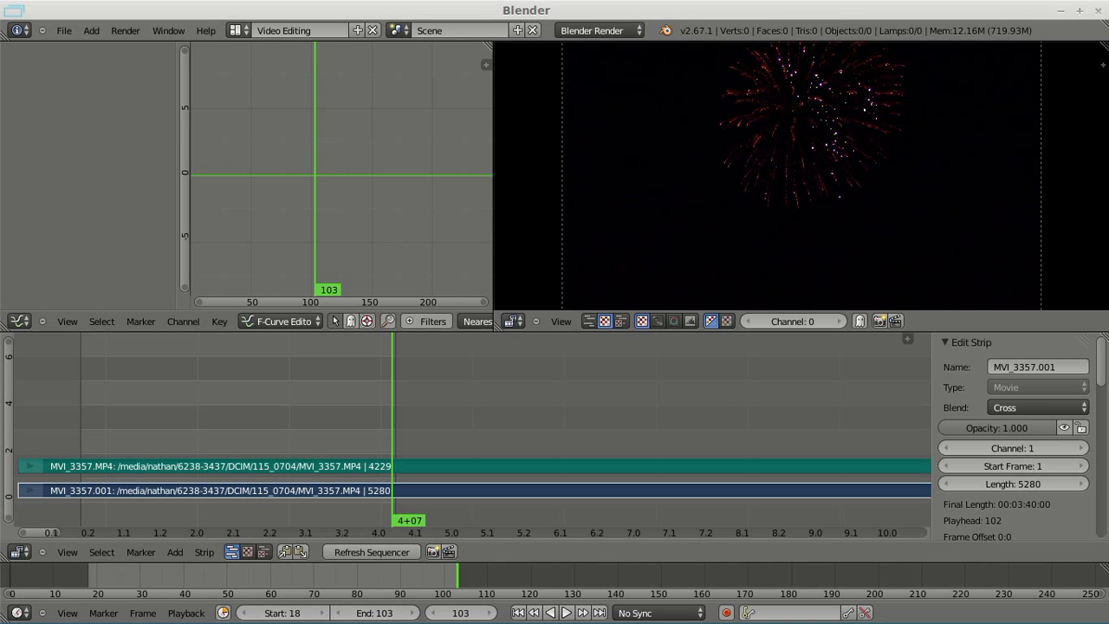
pyautogui.click(235, 30)
# - Return to the Default layout and set the render output format to JPEG
pyautogui.click(247, 104)
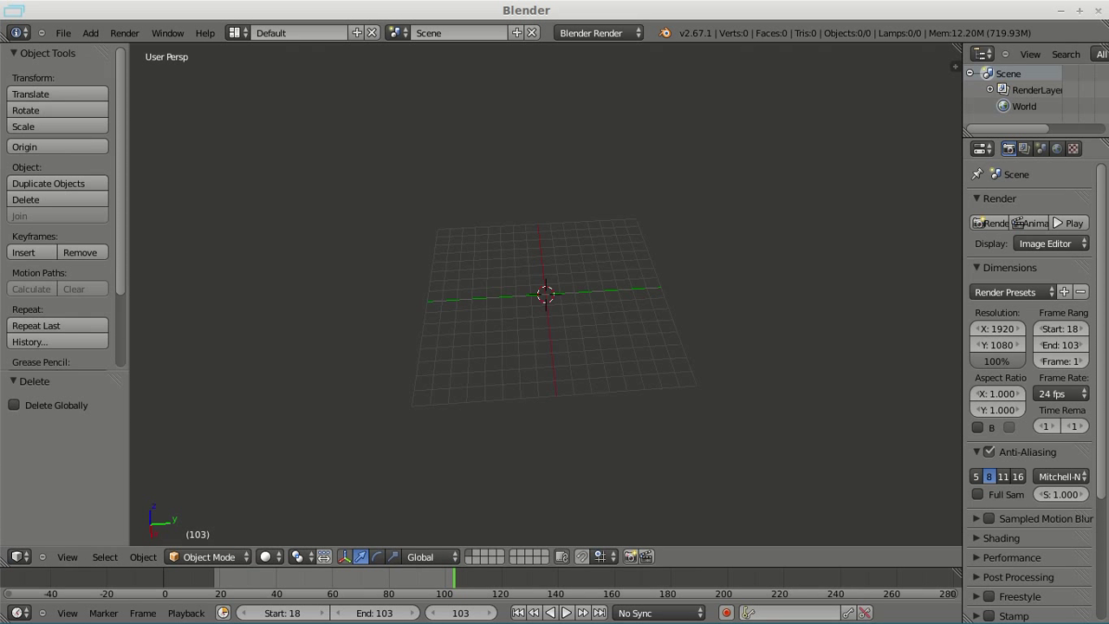
pyautogui.scroll(-5, 1031, 389)
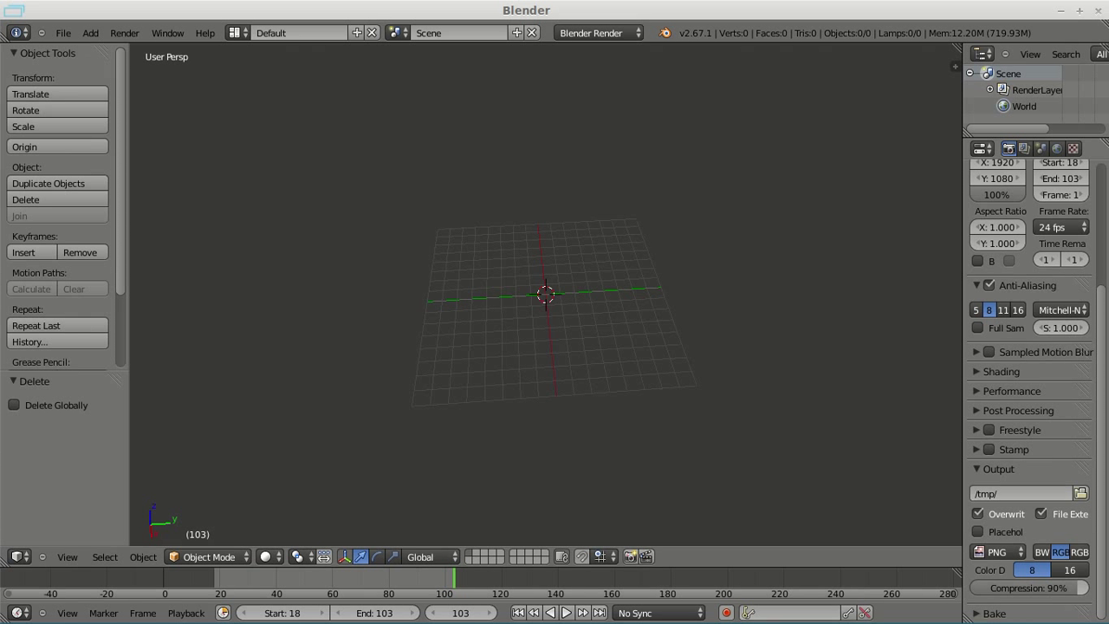
pyautogui.click(997, 552)
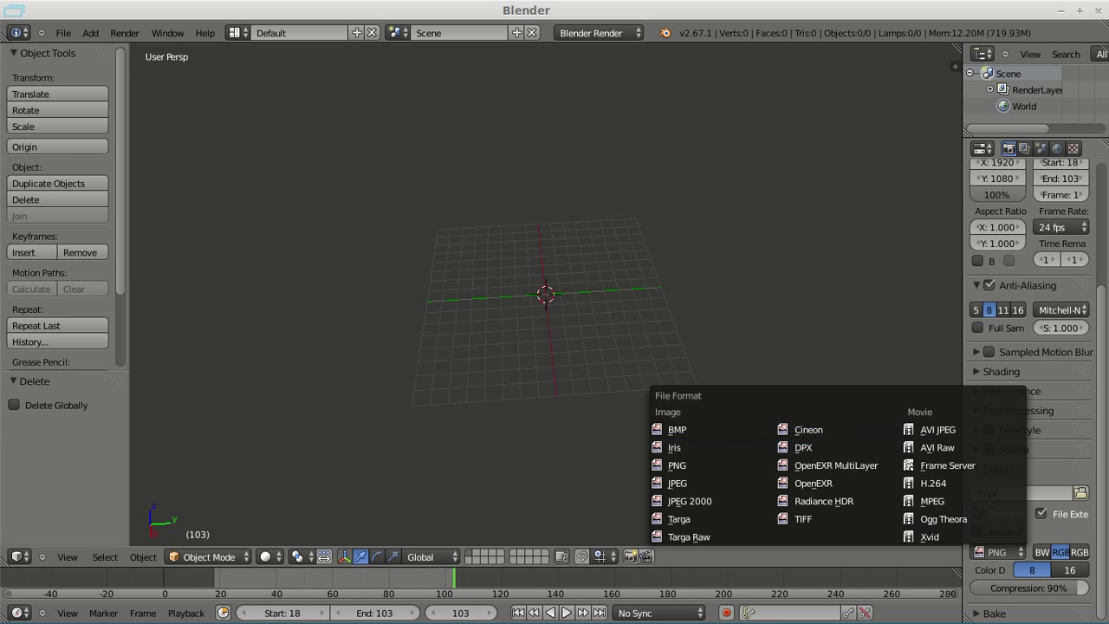
pyautogui.click(678, 483)
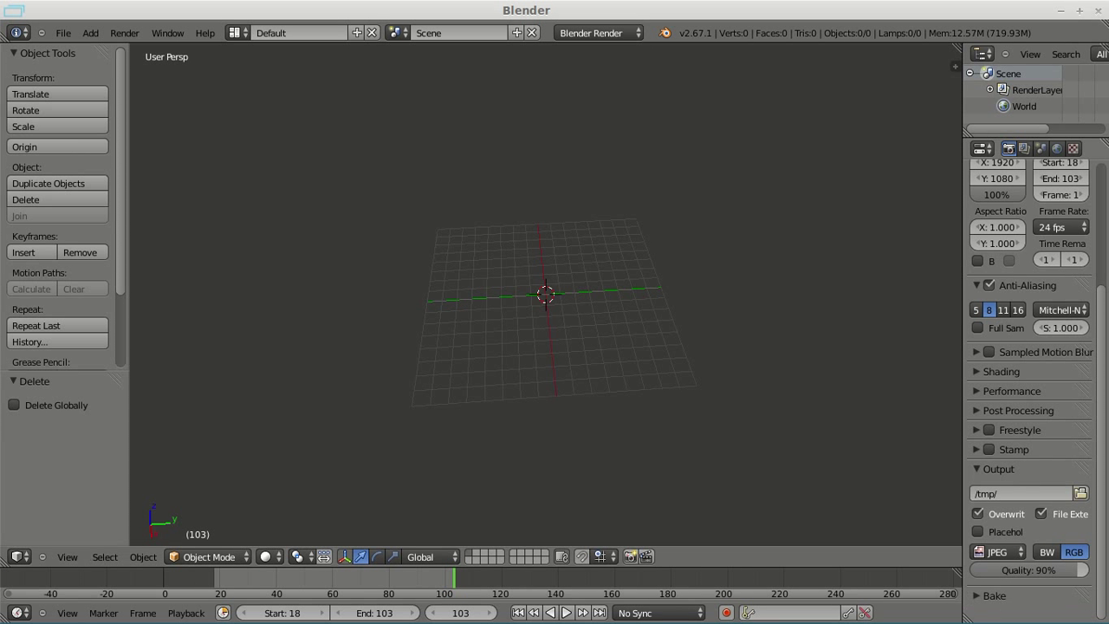
# - Set the output path to a new Firework folder created on the Desktop
pyautogui.click(1080, 493)
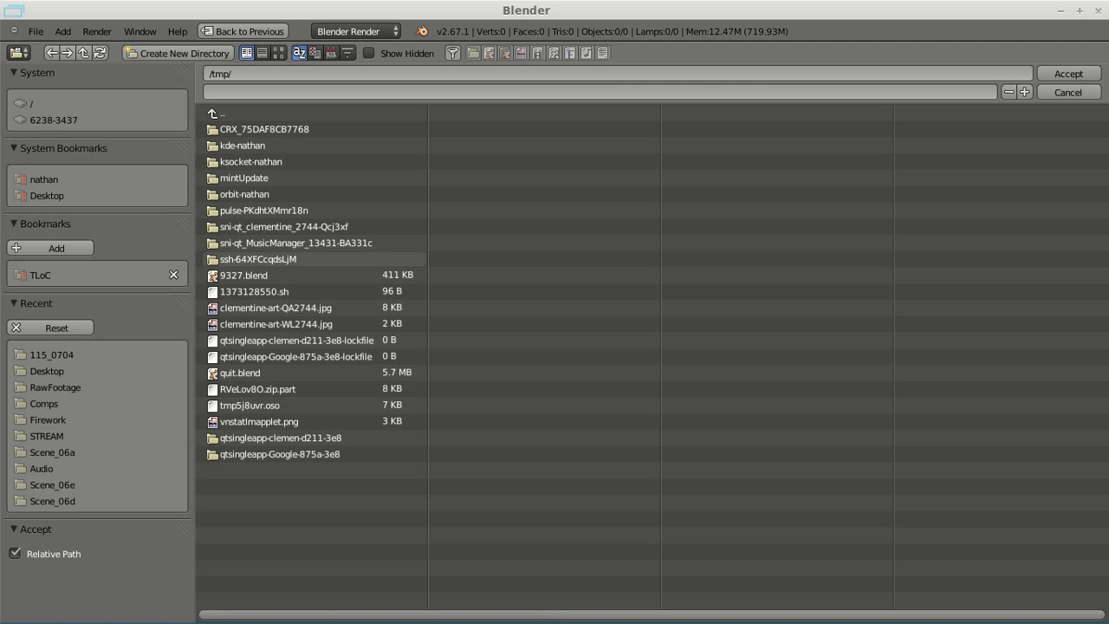
pyautogui.click(47, 195)
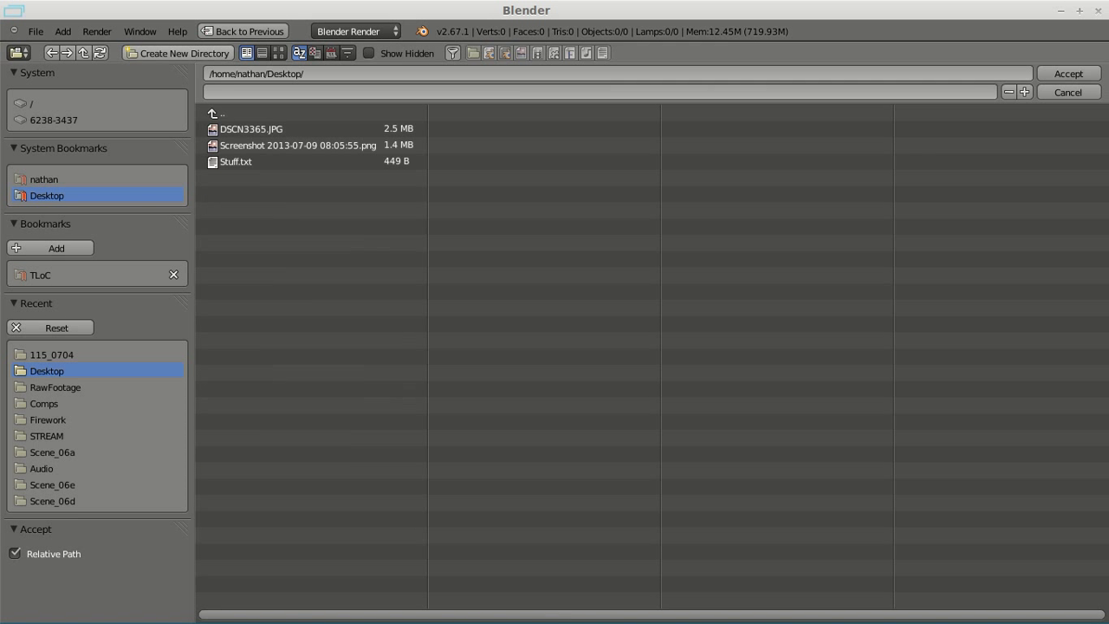
pyautogui.click(187, 57)
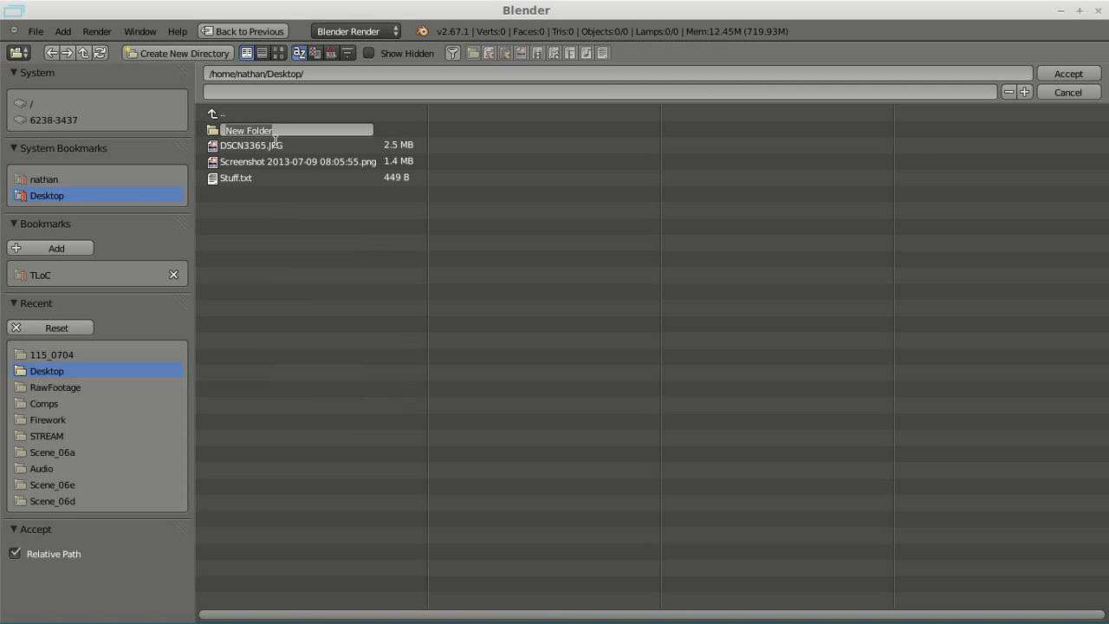
pyautogui.write('Firework')
pyautogui.press('Return')
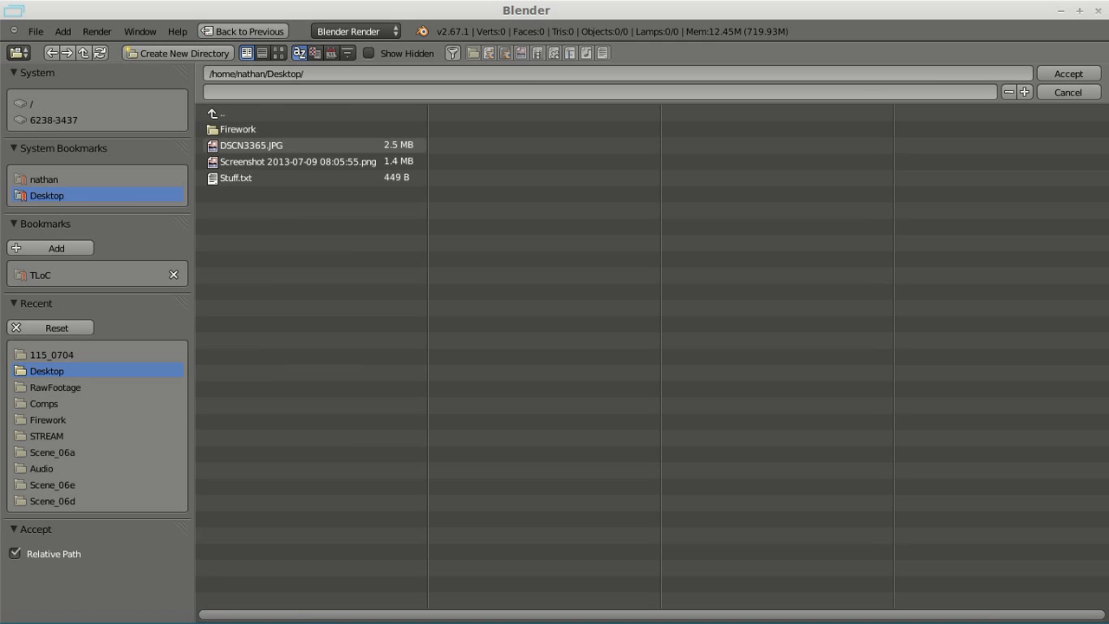
pyautogui.click(238, 129)
pyautogui.click(1068, 74)
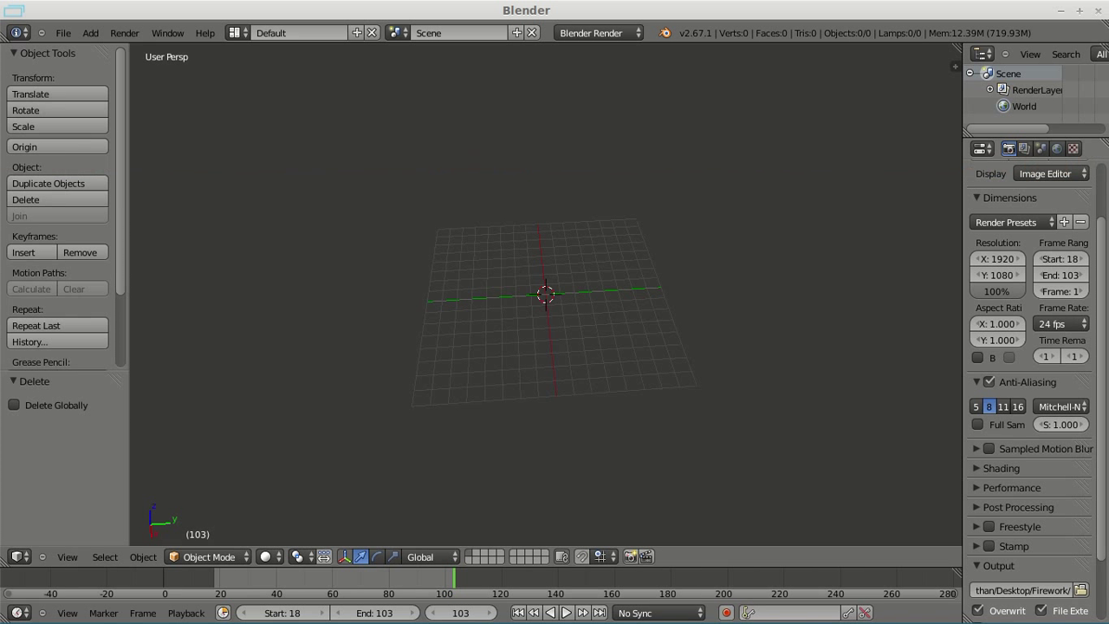
# - Render the animation with Ctrl+F12 as 90% quality JPEG frames
pyautogui.scroll(-3, 1031, 390)
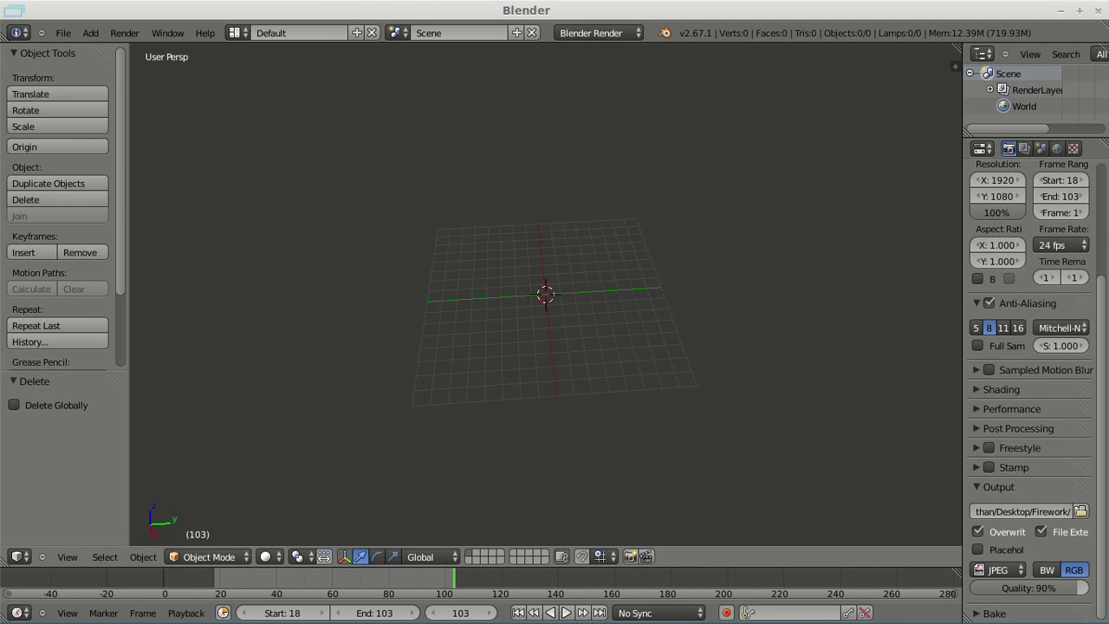
pyautogui.hotkey('ctrl', 'F12')
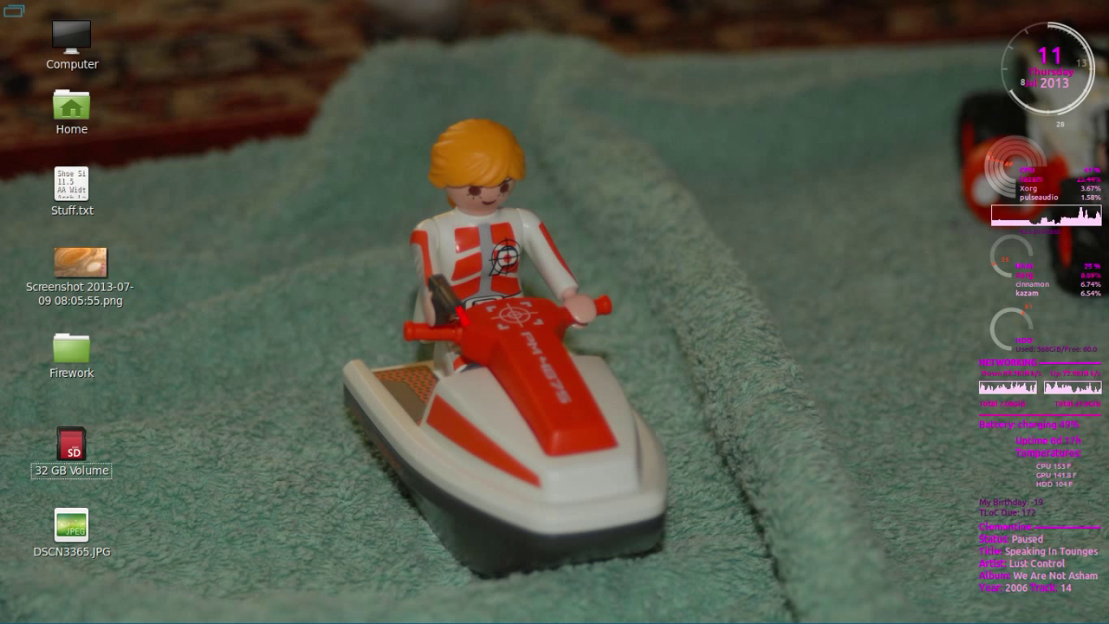
# - Launch the GIMP Image Editor from the applications menu
pyautogui.rightClick(96, 191)
pyautogui.write('gimp')
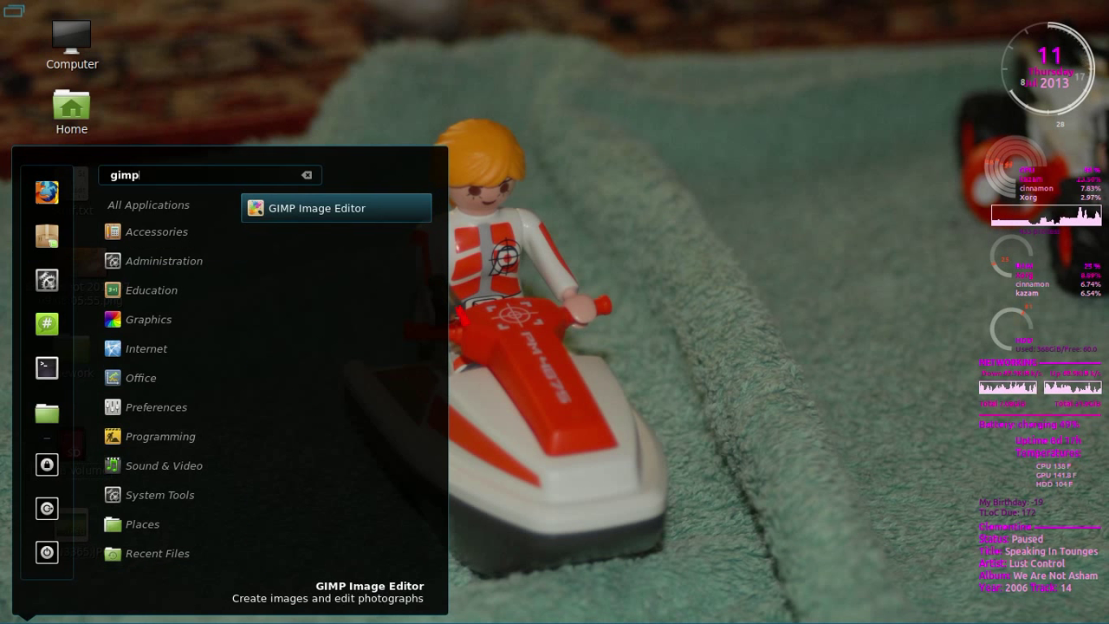
pyautogui.press('Return')
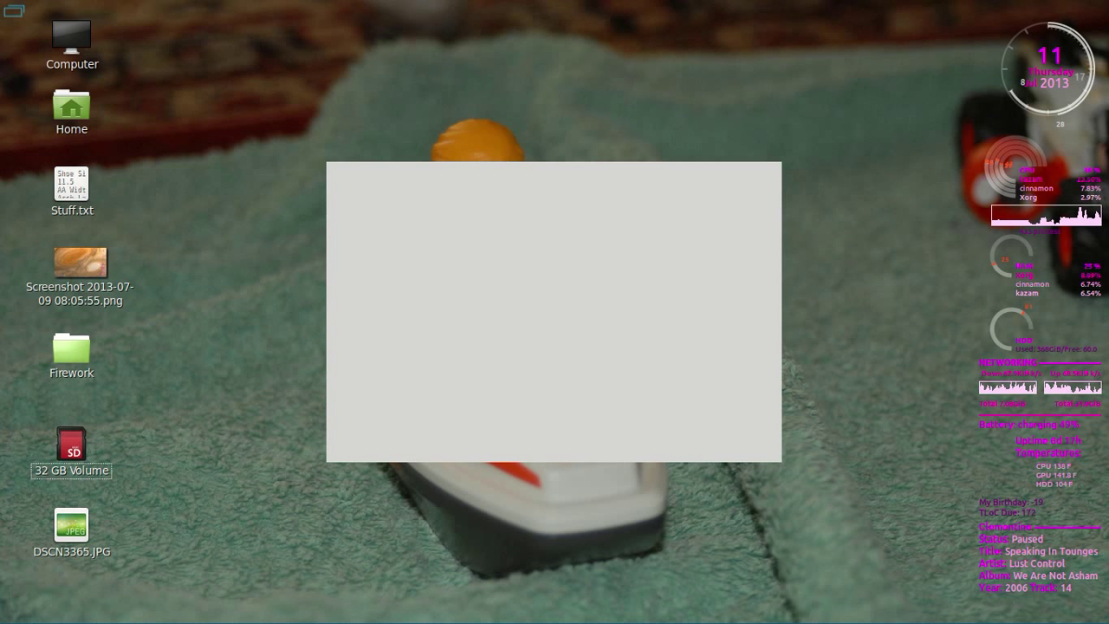
# - Open the Firework folder on the desktop to view the rendered frames
pyautogui.doubleClick(72, 351)
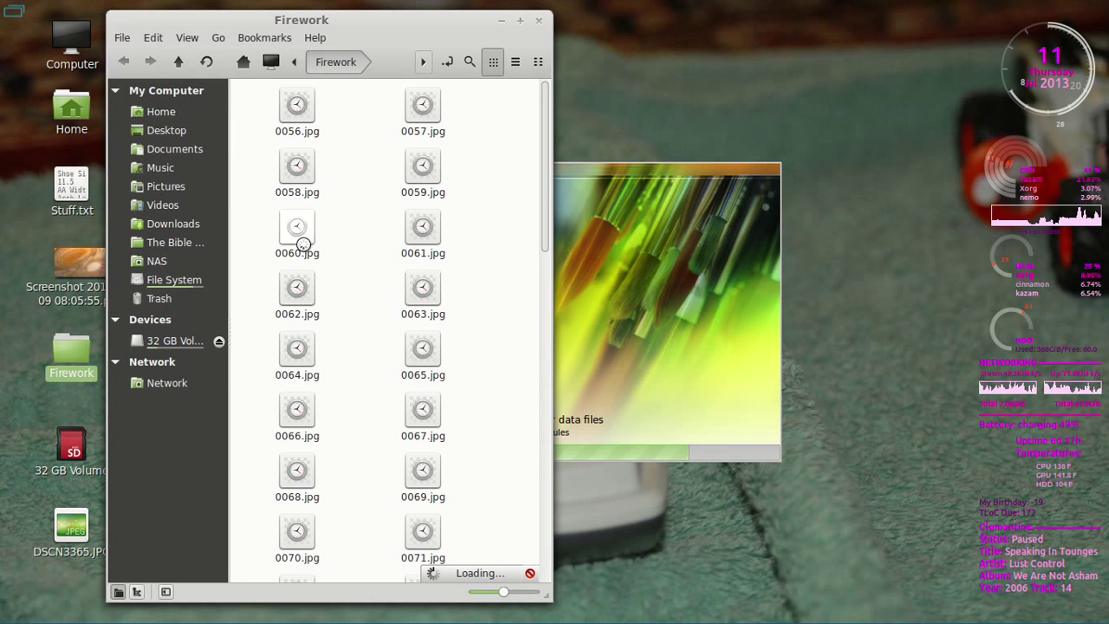
pyautogui.moveTo(418, 35); pyautogui.dragTo(342, 1)
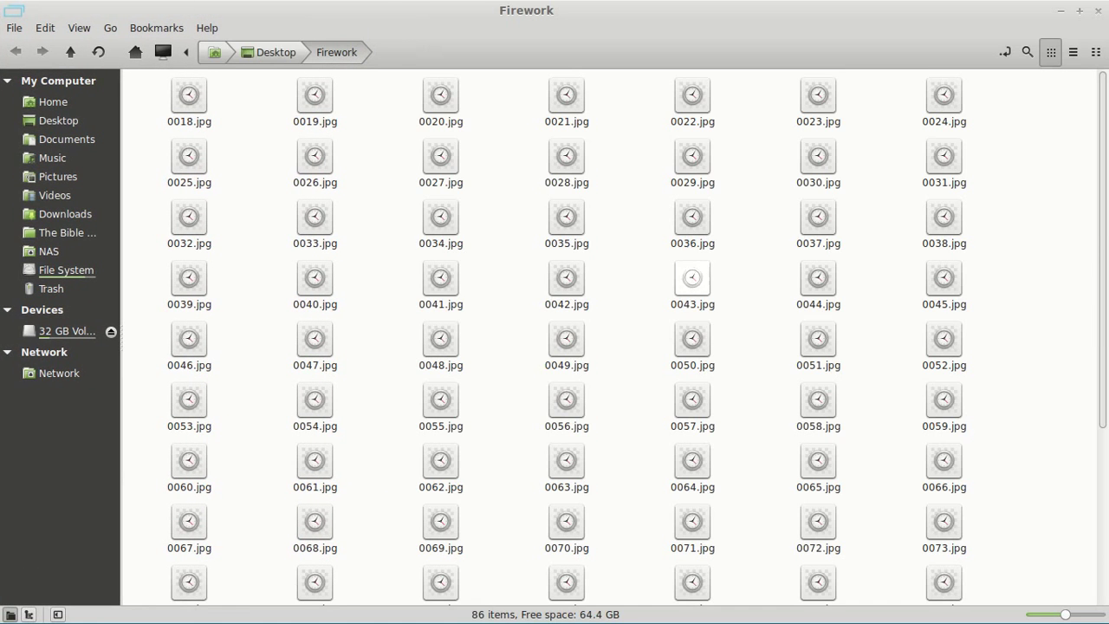
pyautogui.scroll(-5, 637, 335)
pyautogui.scroll(5, 567, 325)
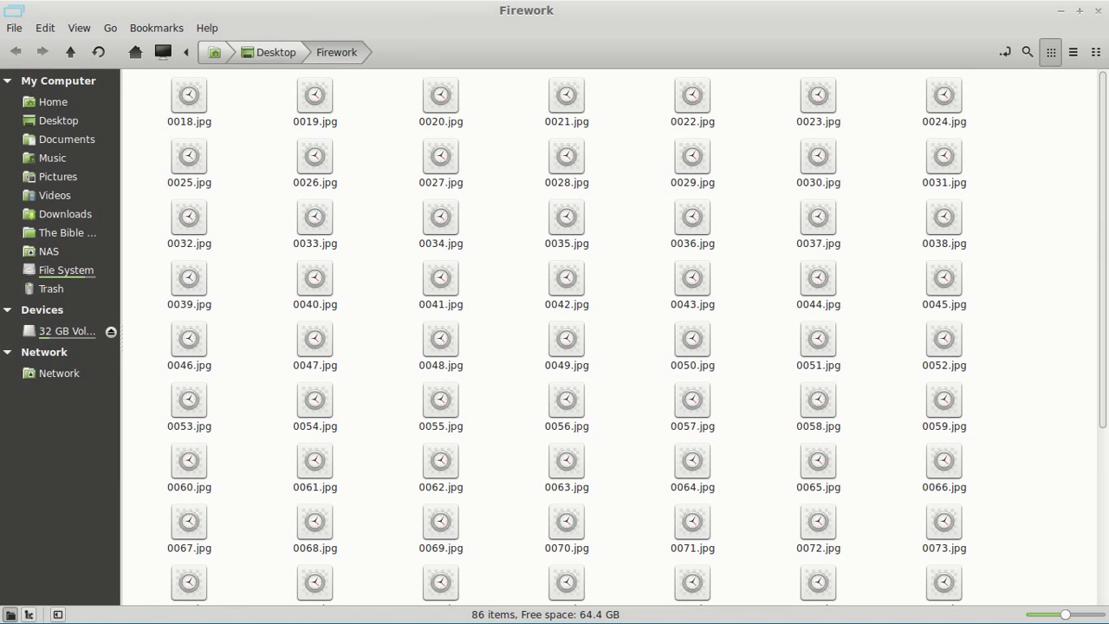
pyautogui.press('super+Down')
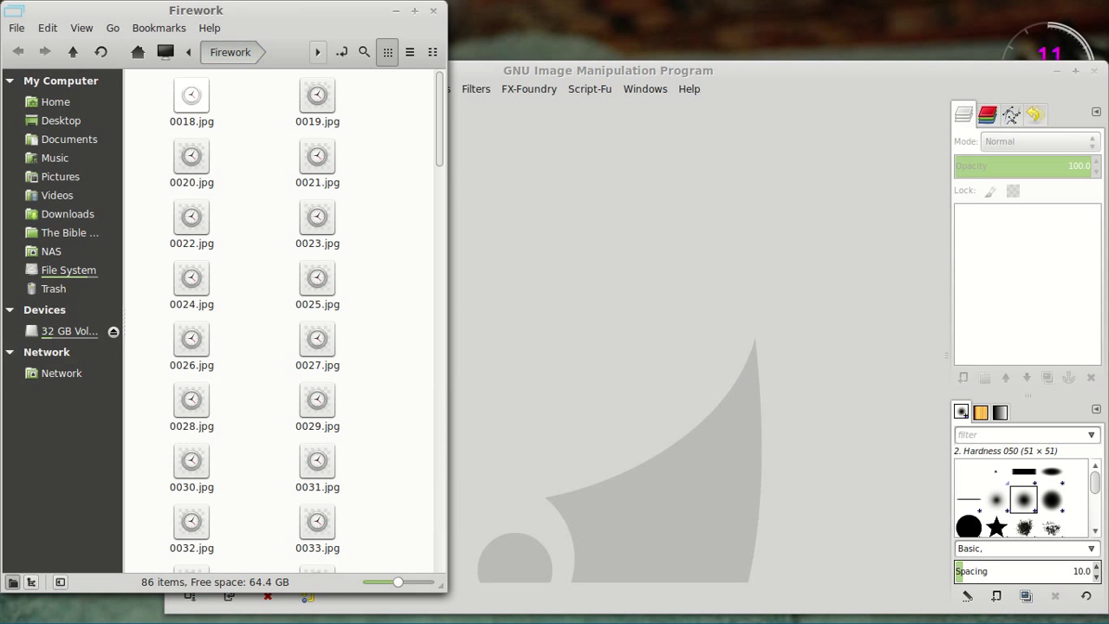
# - Rubber-band select all 86 JPEG frames in the maximized Firework folder window
pyautogui.click(192, 97)
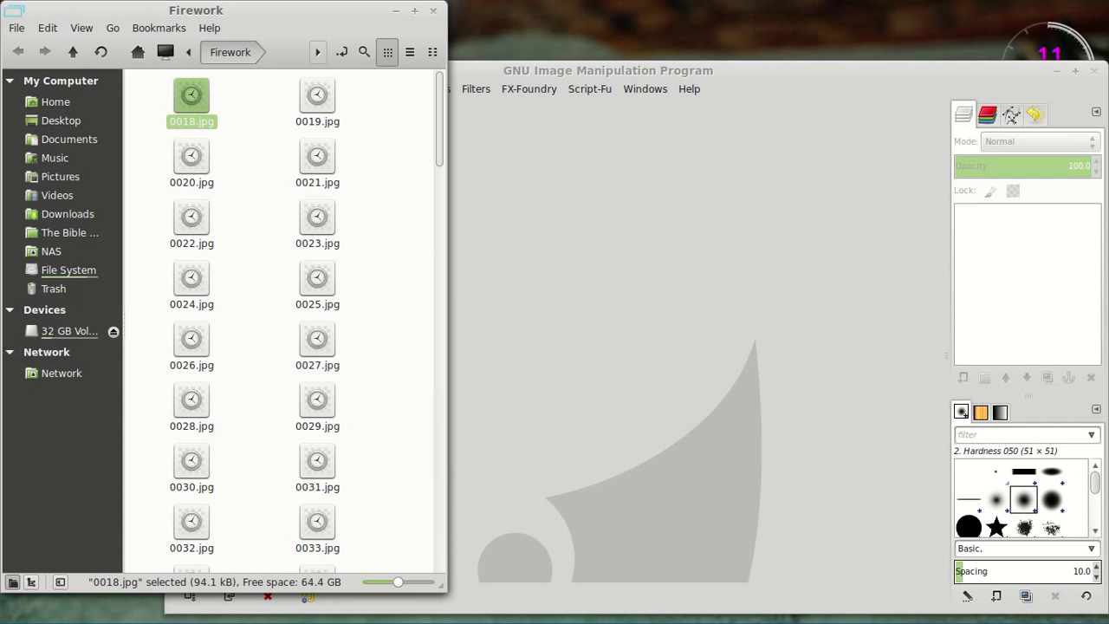
pyautogui.press('Escape')
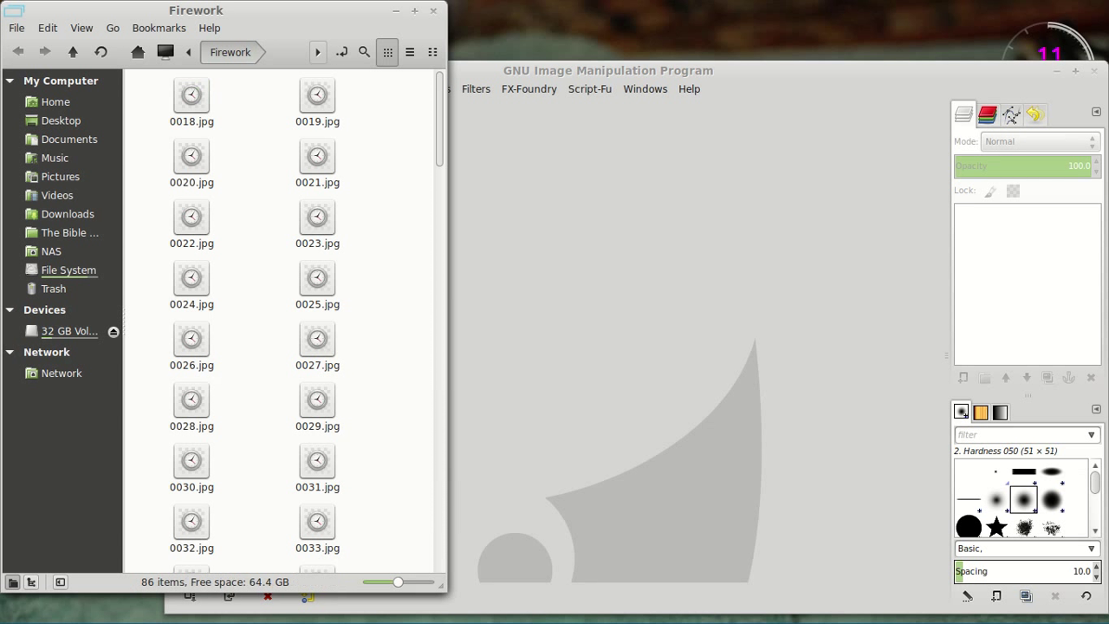
pyautogui.click(317, 97)
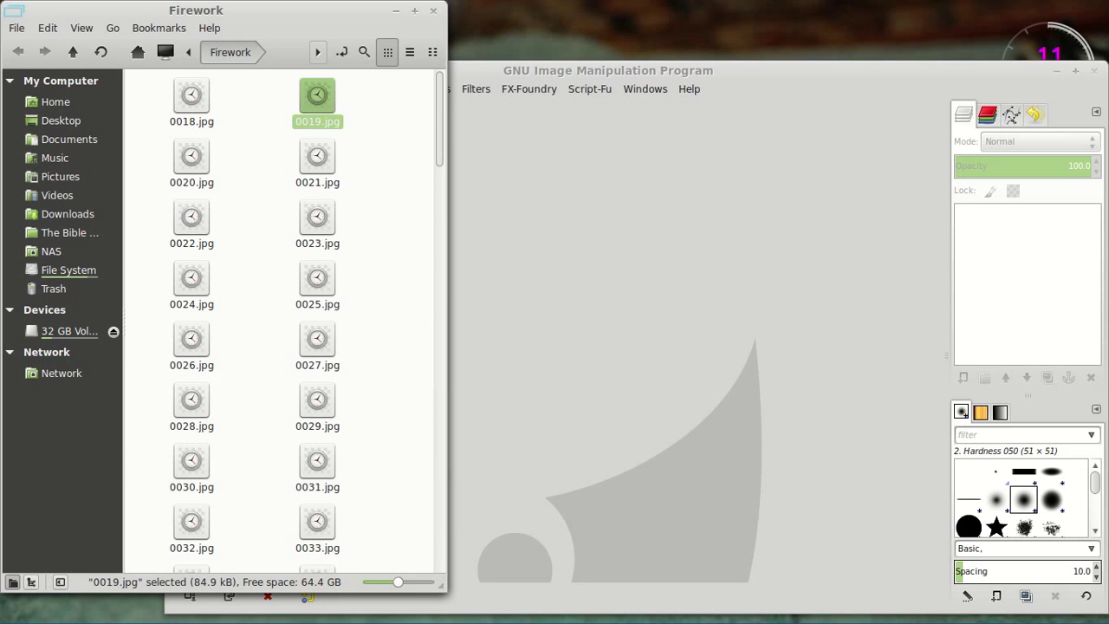
pyautogui.hotkey('alt', 'F10')
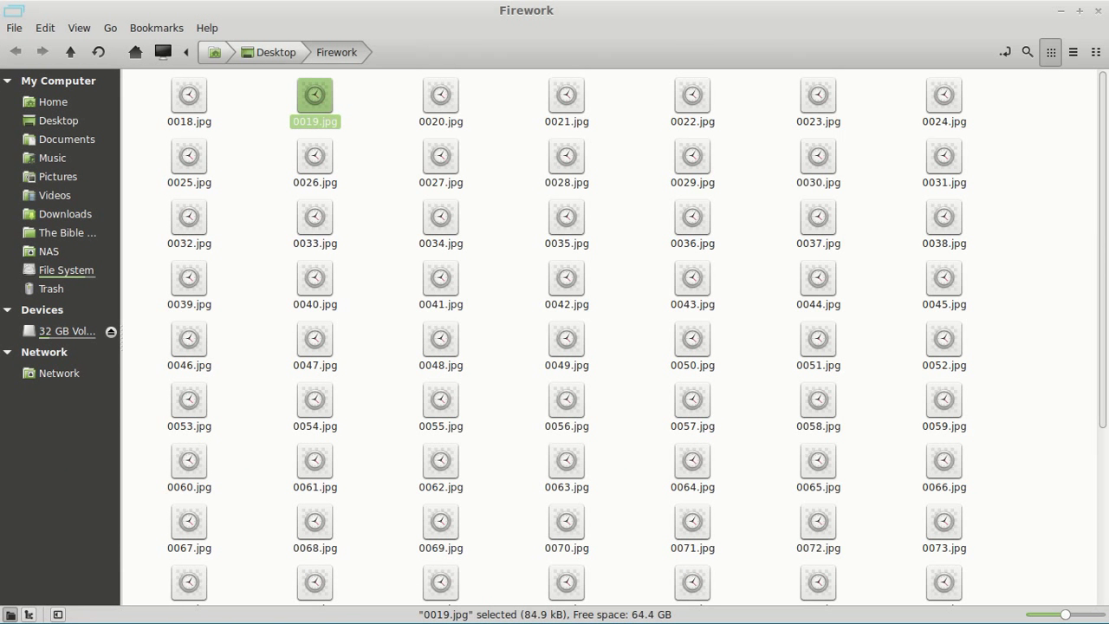
pyautogui.moveTo(149, 78); pyautogui.dragTo(1057, 607)
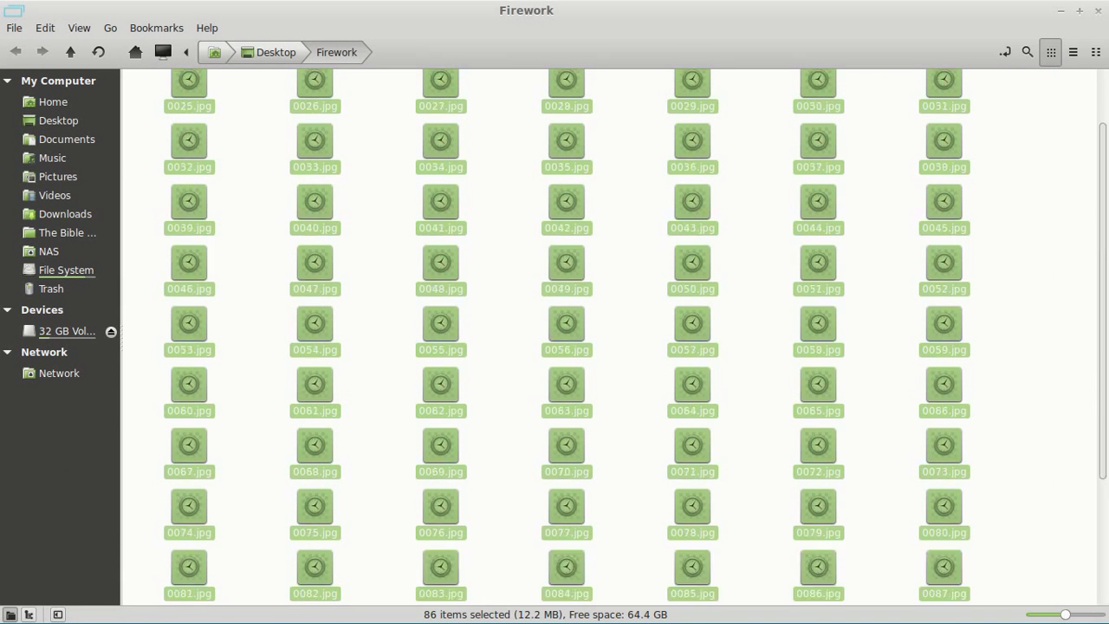
pyautogui.scroll(5, 635, 337)
pyautogui.hotkey('alt', 'F10')
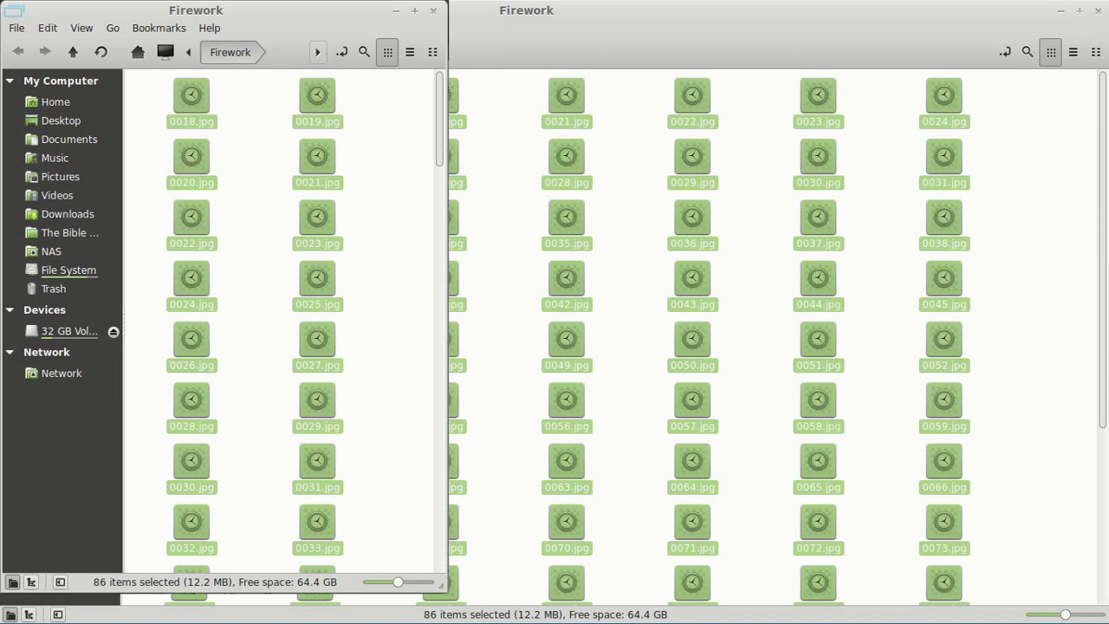
# - Create a new 1920×1080 image in GIMP
pyautogui.hotkey('alt', 'Tab')
pyautogui.hotkey('alt', 'f')
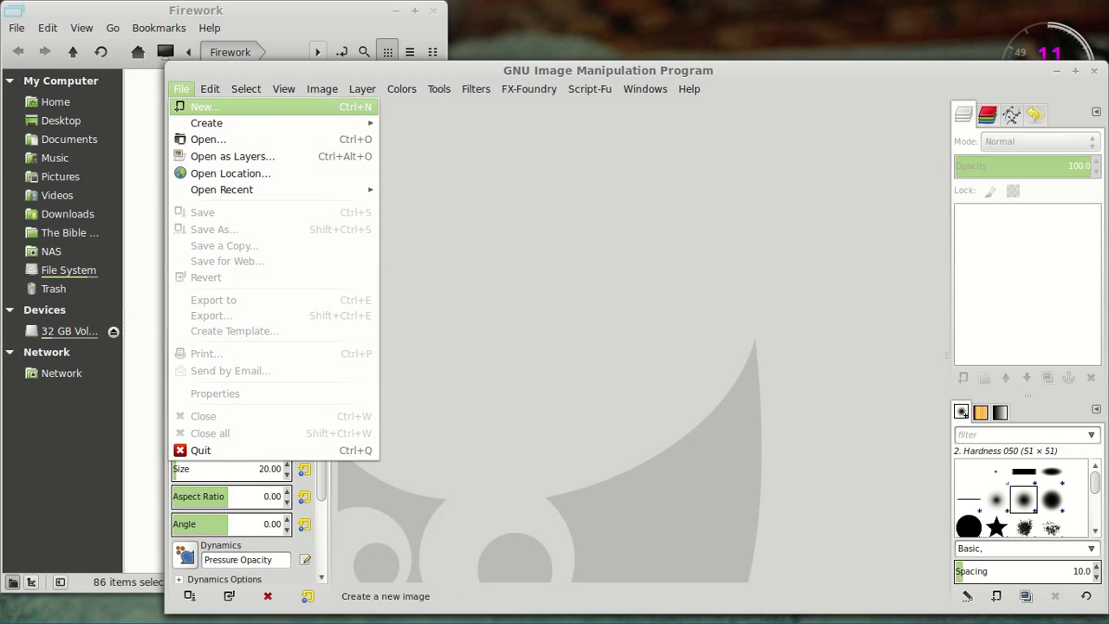
pyautogui.press('Return')
pyautogui.write('10')
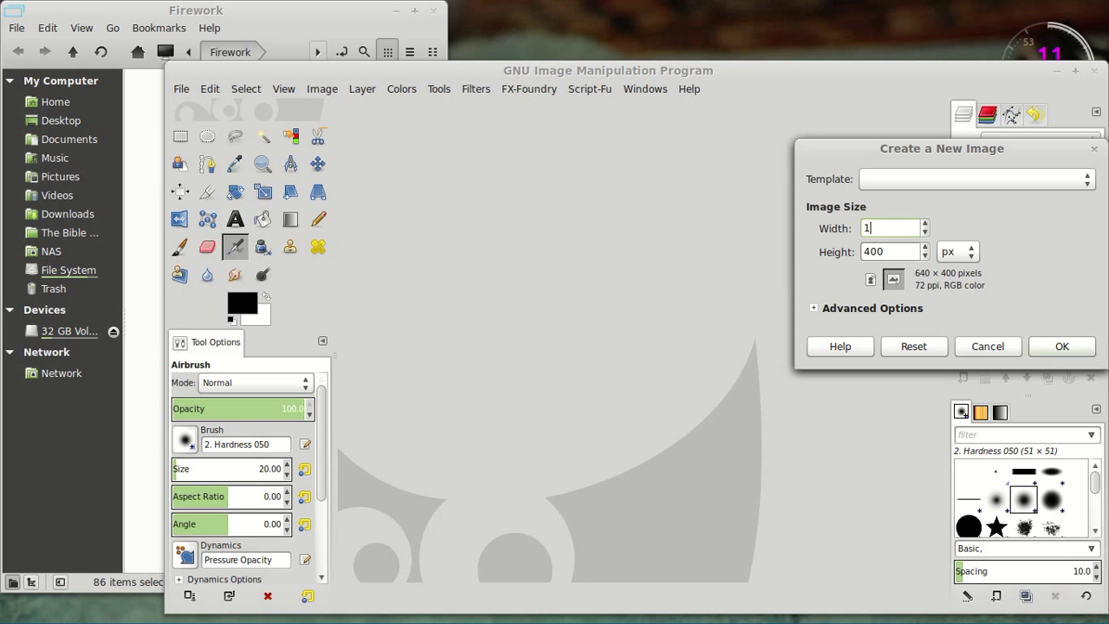
pyautogui.press('BackSpace')
pyautogui.write('920')
pyautogui.press('Tab')
pyautogui.write('1080')
pyautogui.press('Tab')
pyautogui.press('Tab')
pyautogui.press('Tab')
pyautogui.press('Tab')
pyautogui.press('Tab')
pyautogui.press('Tab')
pyautogui.press('Tab')
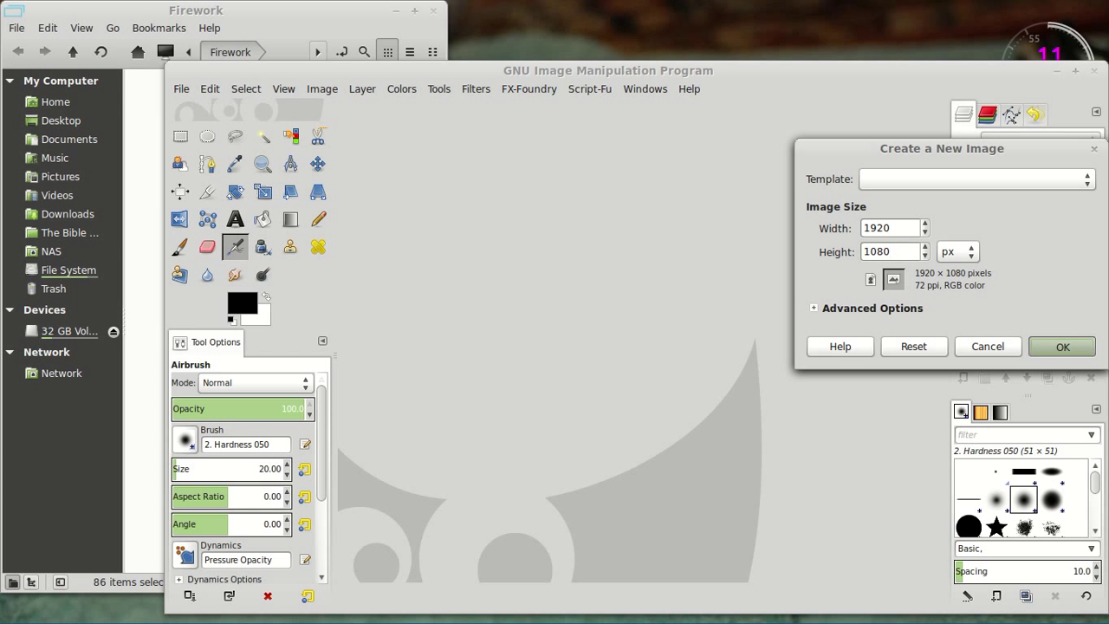
pyautogui.press('Return')
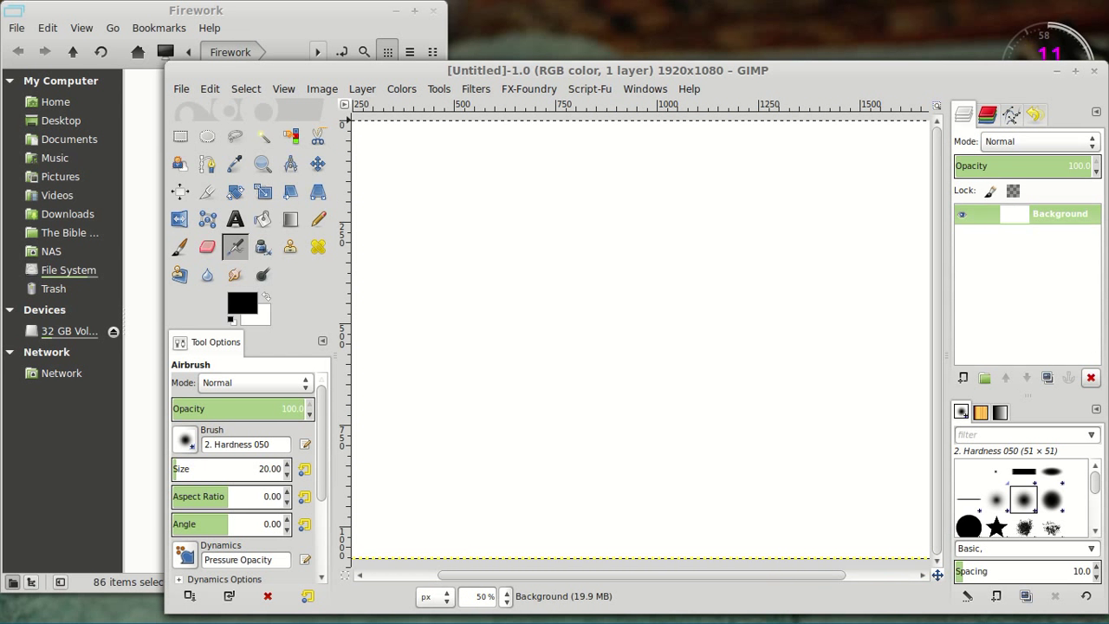
# - Delete the Background layer and drop the 86 selected frames in as layers
pyautogui.click(1091, 377)
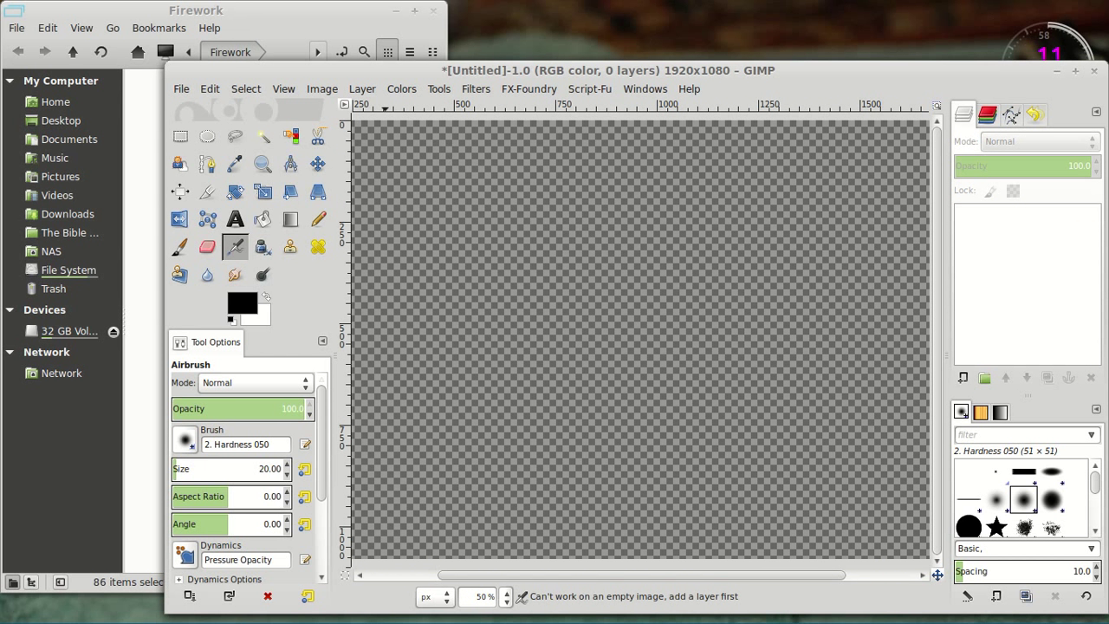
pyautogui.click(196, 10)
pyautogui.moveTo(191, 95); pyautogui.dragTo(1034, 258)
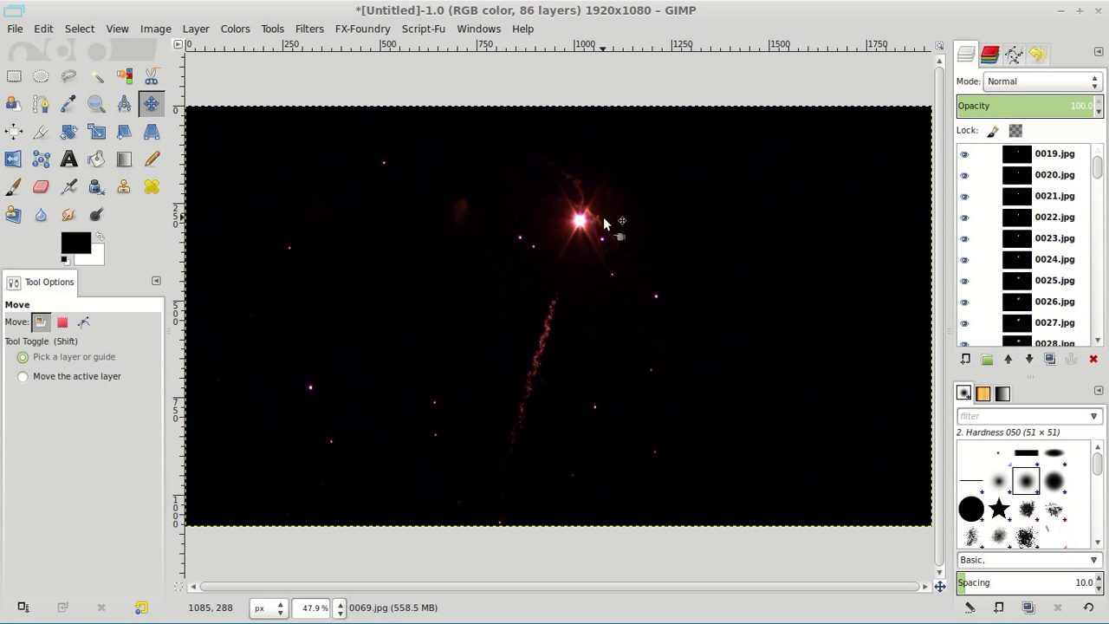
# - Use Edit Attributes of Layers with End layer 300 to set every layer to Lighten Only
pyautogui.click(362, 28)
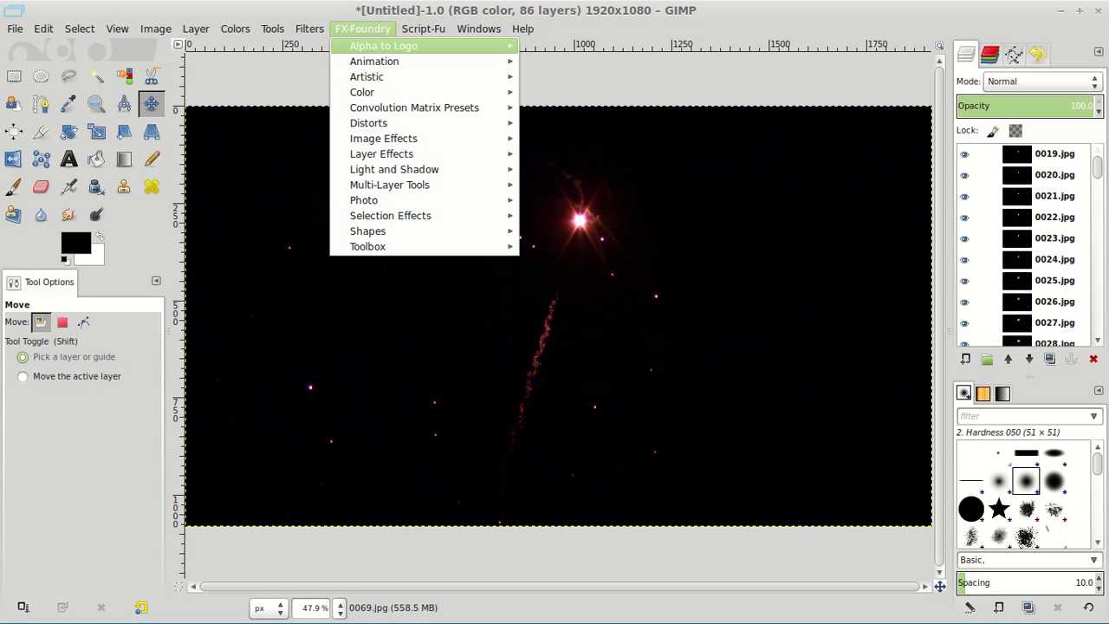
pyautogui.moveTo(390, 184)
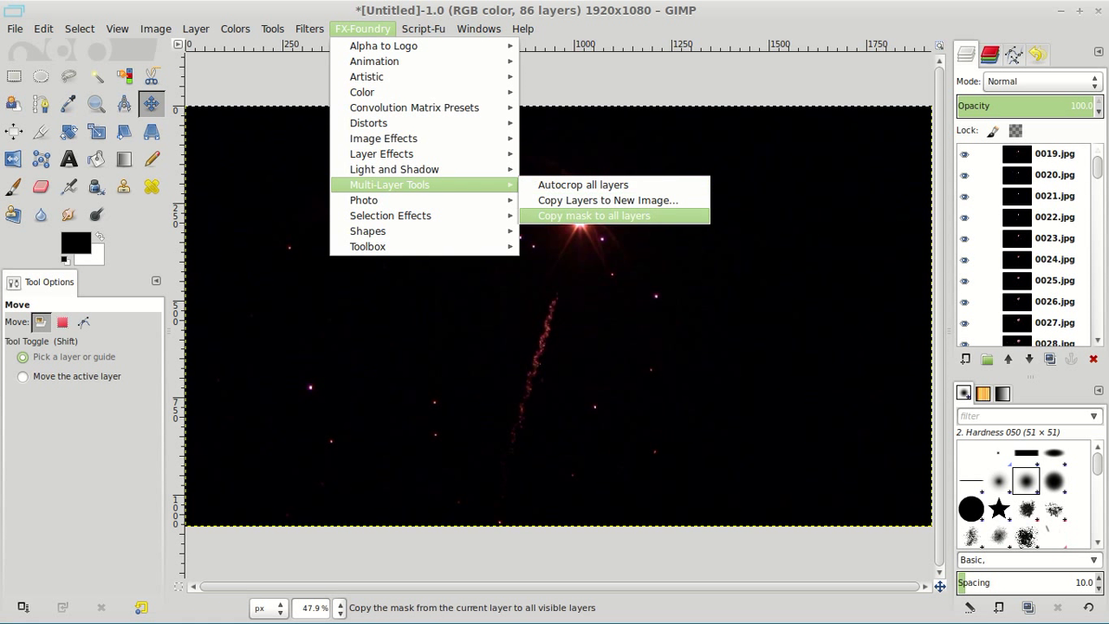
pyautogui.click(590, 246)
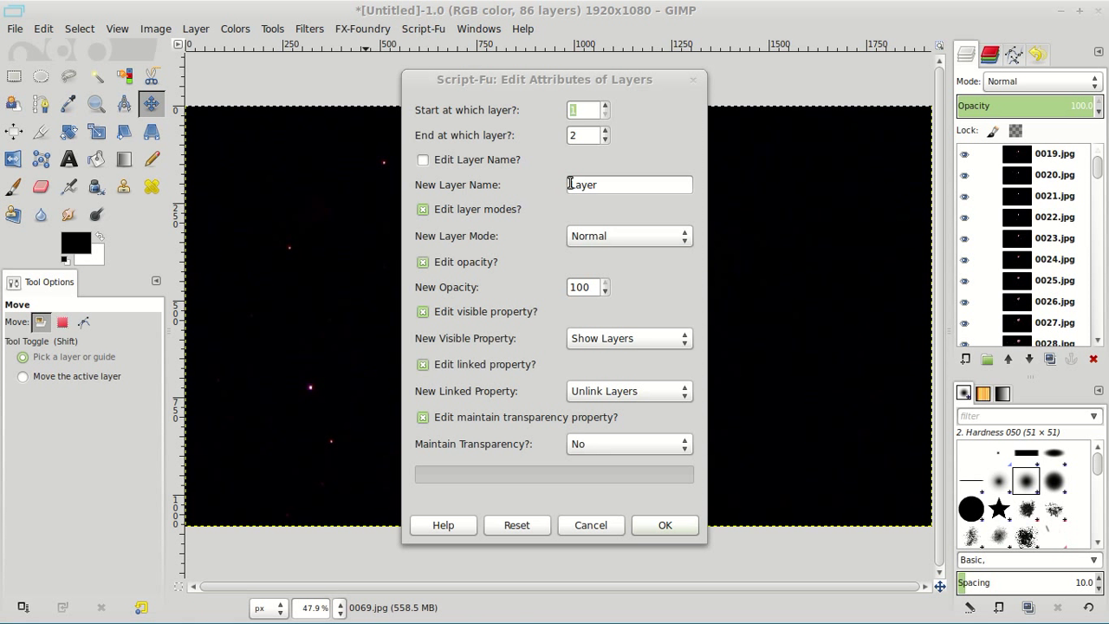
pyautogui.doubleClick(590, 136)
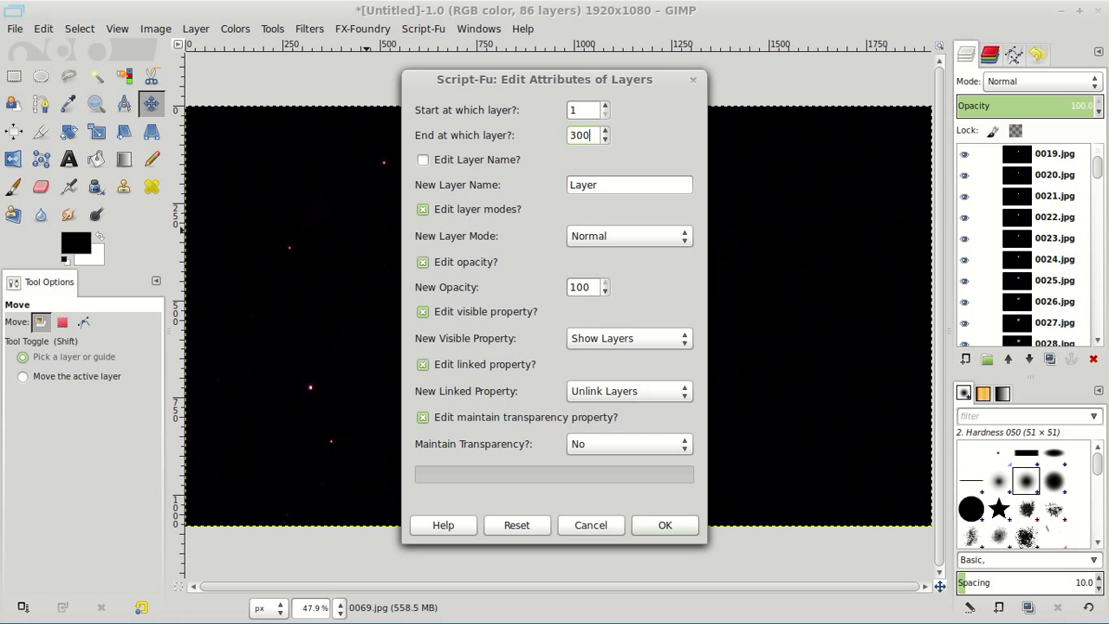
pyautogui.click(629, 236)
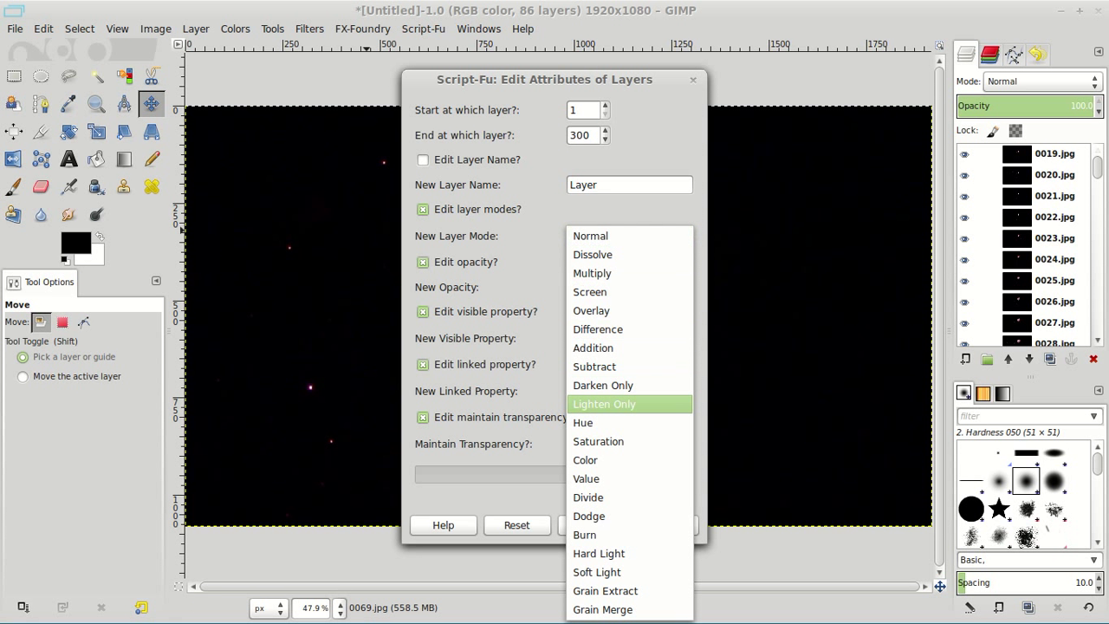
pyautogui.press('Return')
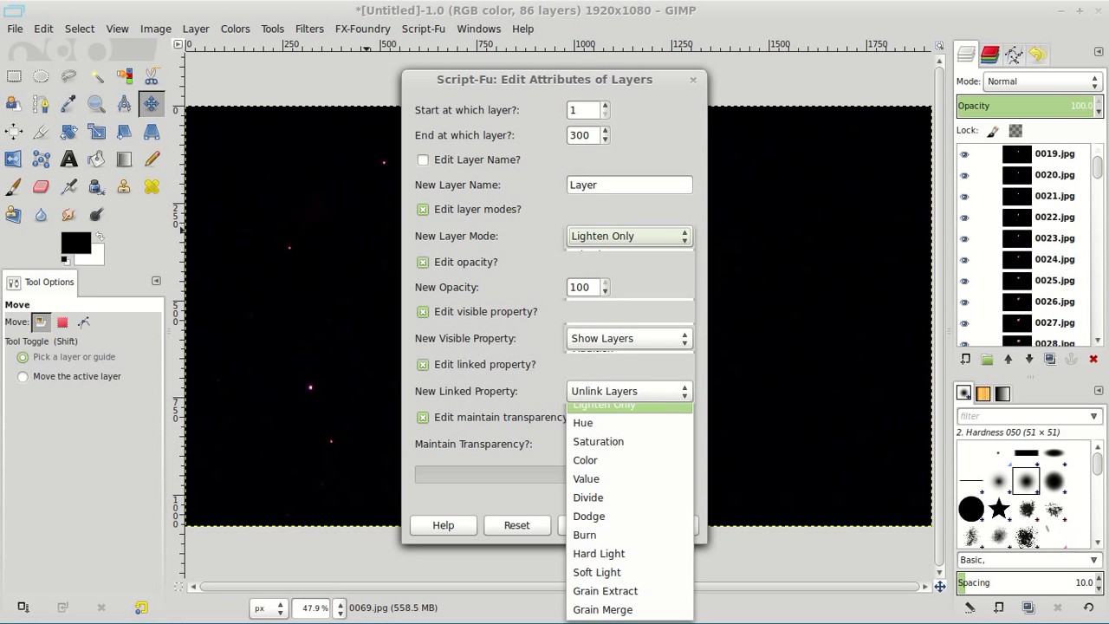
pyautogui.click(665, 525)
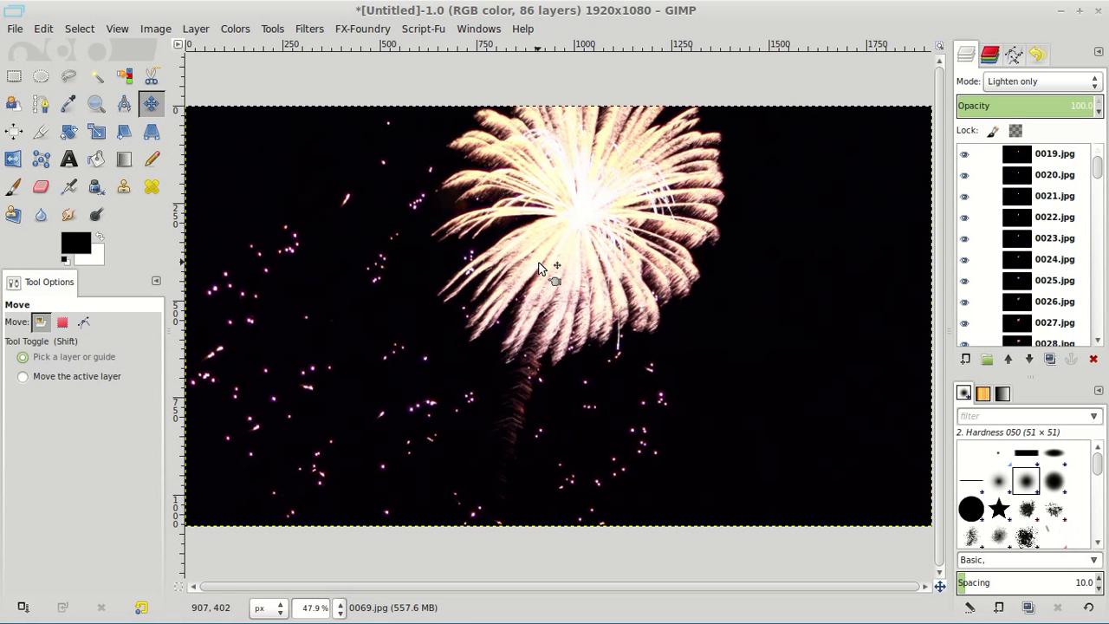
# - Zoom out to 50% and nudge the 0069.jpg firework layer slightly left and down
pyautogui.scroll(2, 588, 233)
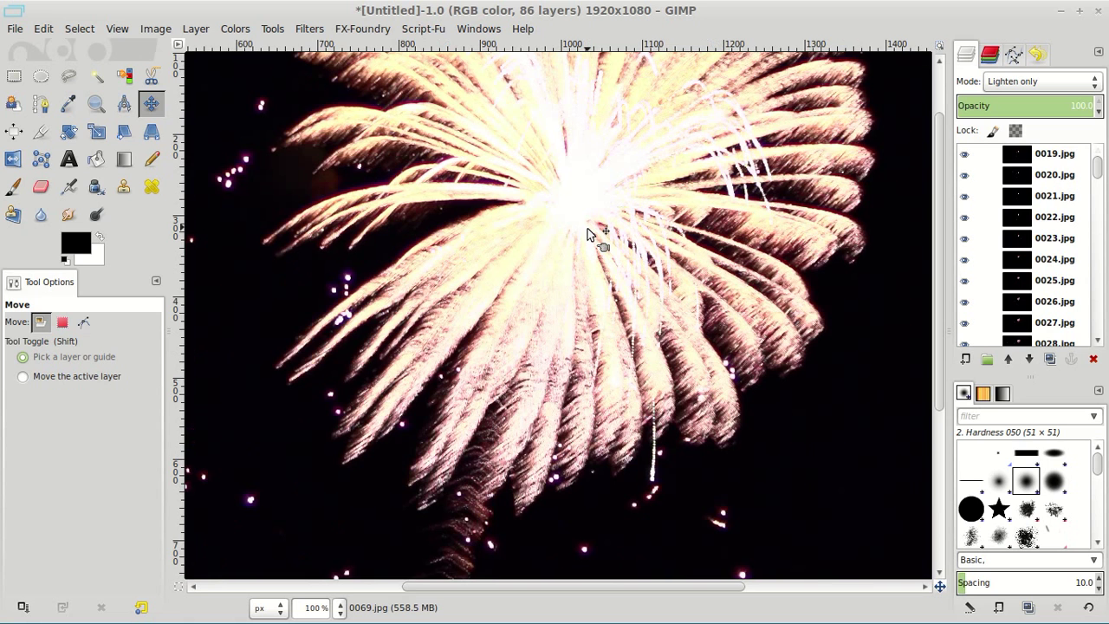
pyautogui.scroll(1, 554, 278)
pyautogui.scroll(1, 555, 298)
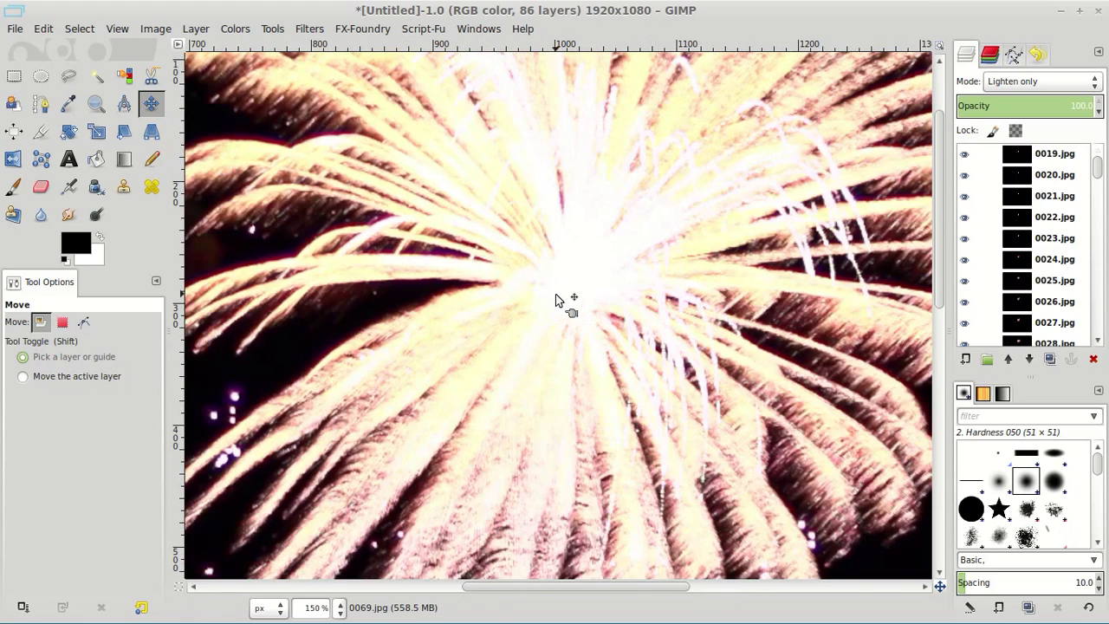
pyautogui.scroll(-3, 556, 294)
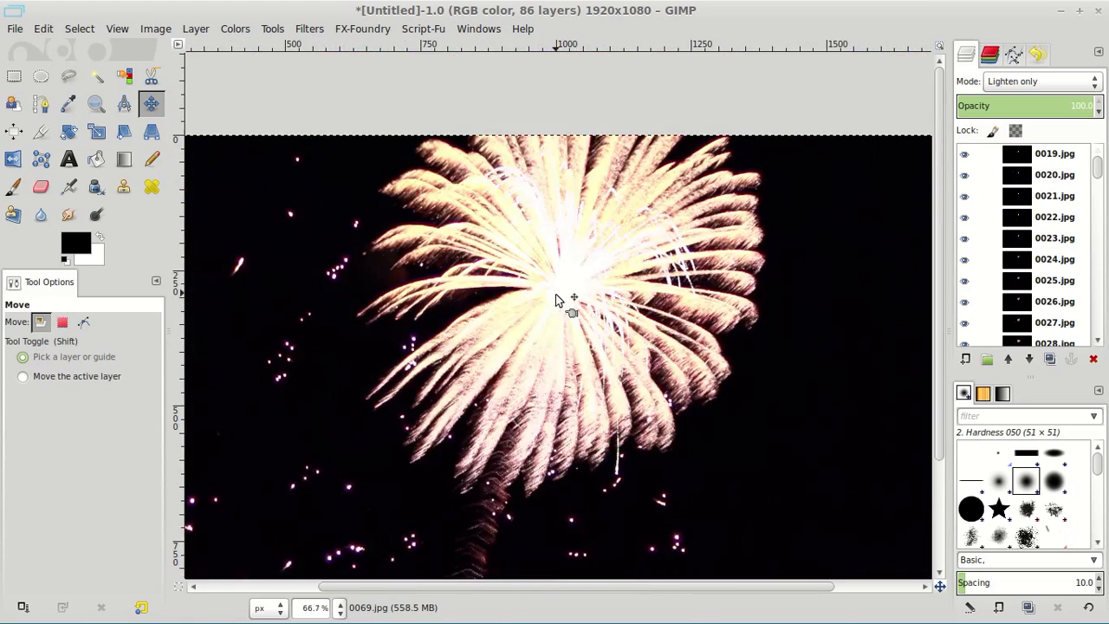
pyautogui.scroll(2, 656, 284)
pyautogui.hscroll(-2, 656, 284)
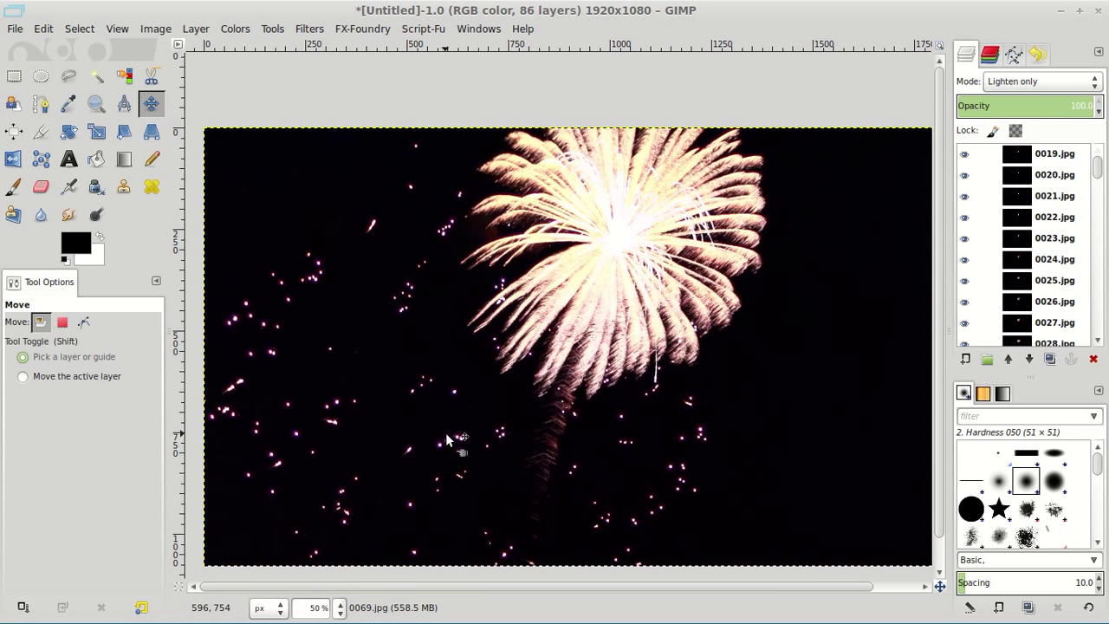
pyautogui.moveTo(640, 292); pyautogui.dragTo(637, 295)
pyautogui.scroll(1, 580, 364)
pyautogui.hscroll(1, 581, 364)
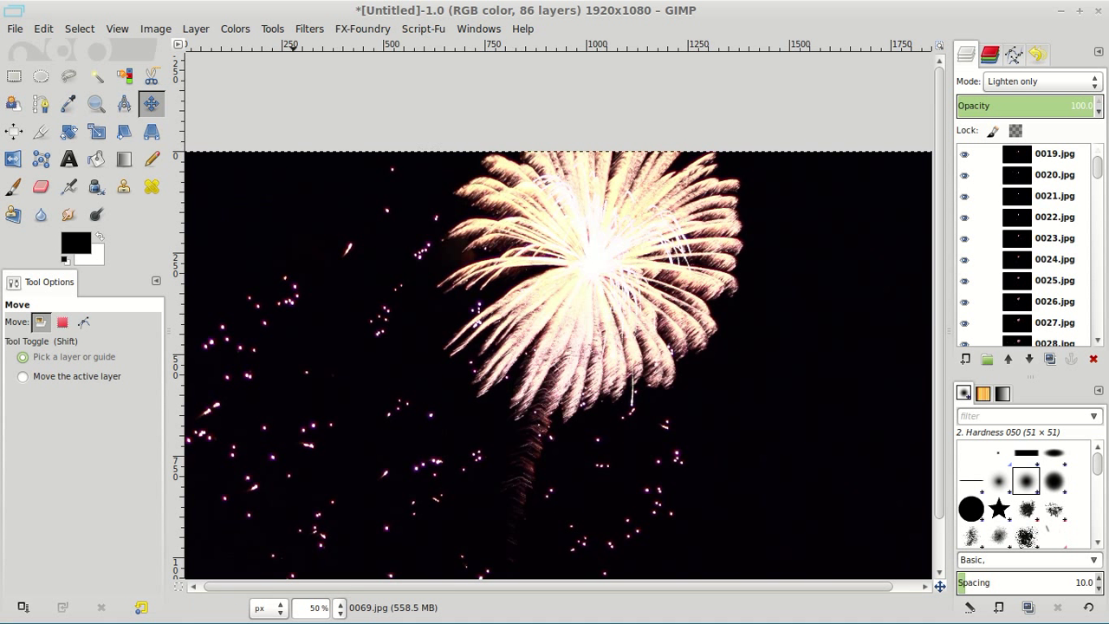
# - Batch-switch all 86 firework layers to Screen mode with FX-Foundry's Edit Attributes of Layers
pyautogui.click(362, 29)
pyautogui.moveTo(390, 184)
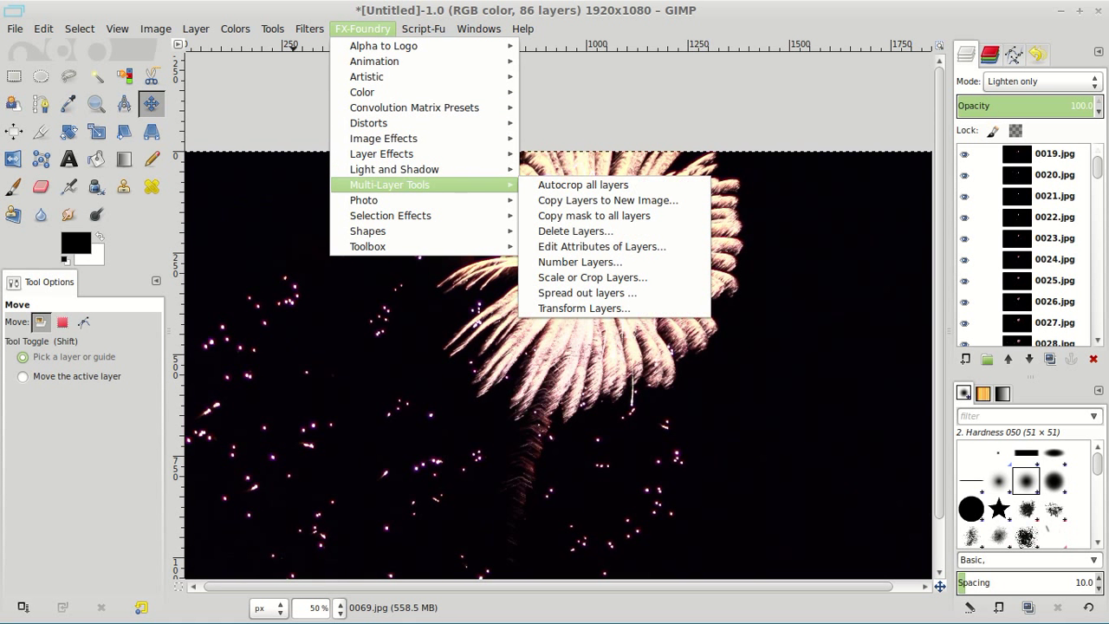
pyautogui.click(601, 246)
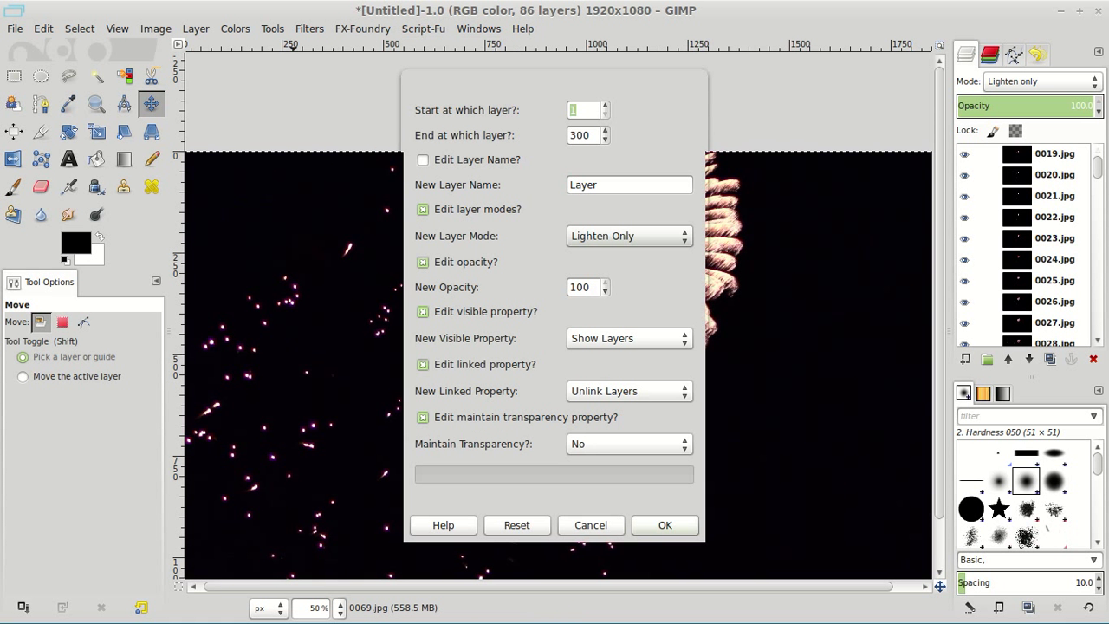
pyautogui.click(615, 236)
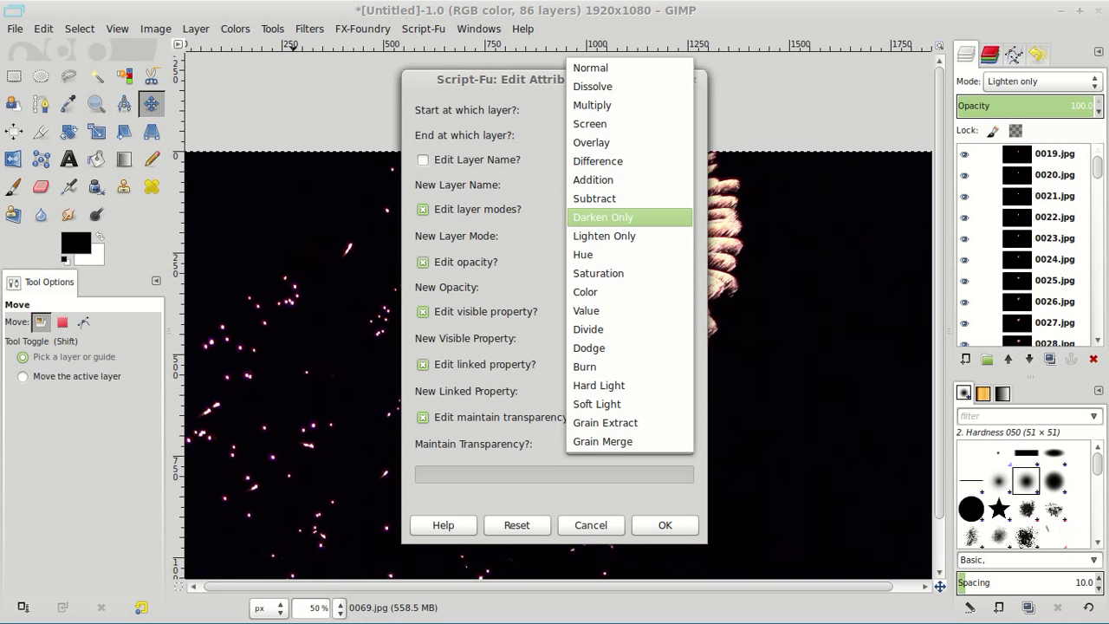
pyautogui.click(630, 124)
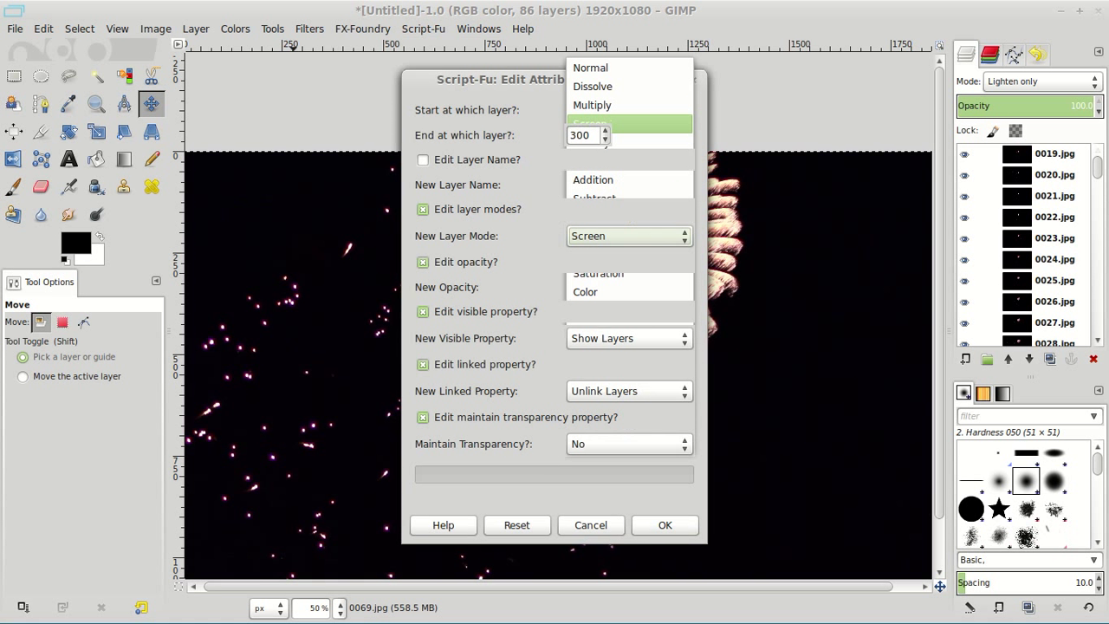
pyautogui.click(664, 525)
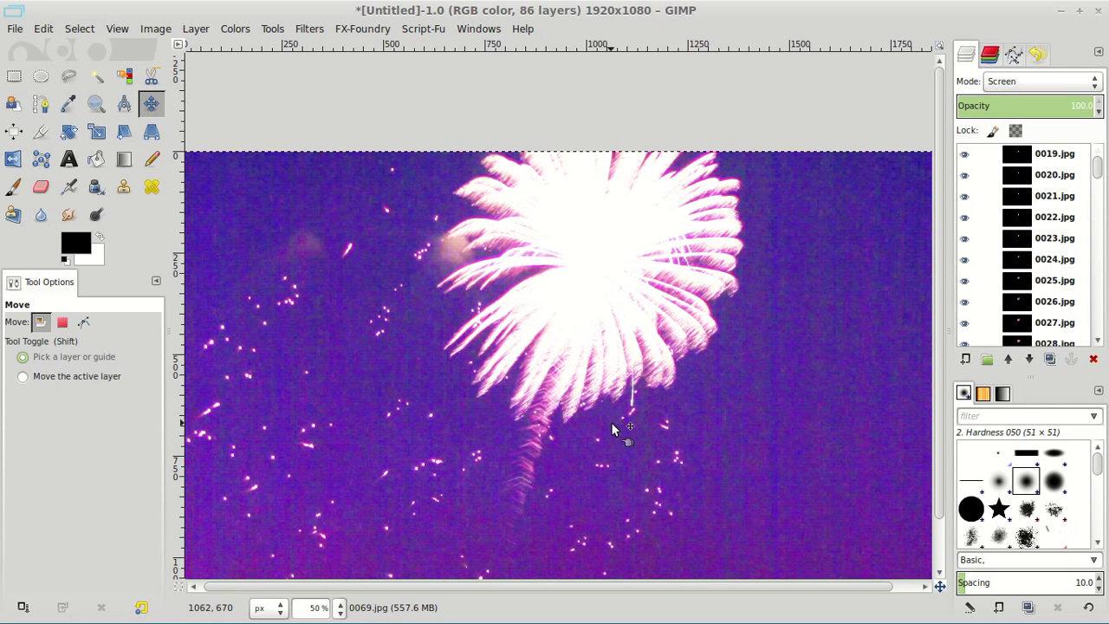
pyautogui.moveTo(614, 426); pyautogui.dragTo(602, 403)
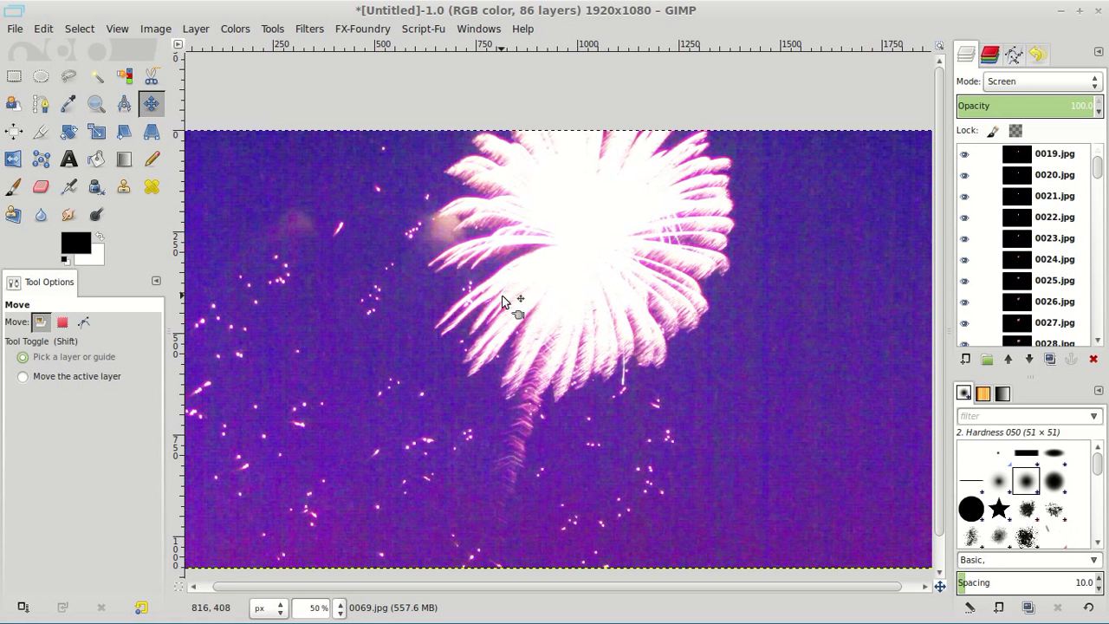
# - Try Soft Light as the blend mode for all layers via Edit Attributes of Layers
pyautogui.click(362, 29)
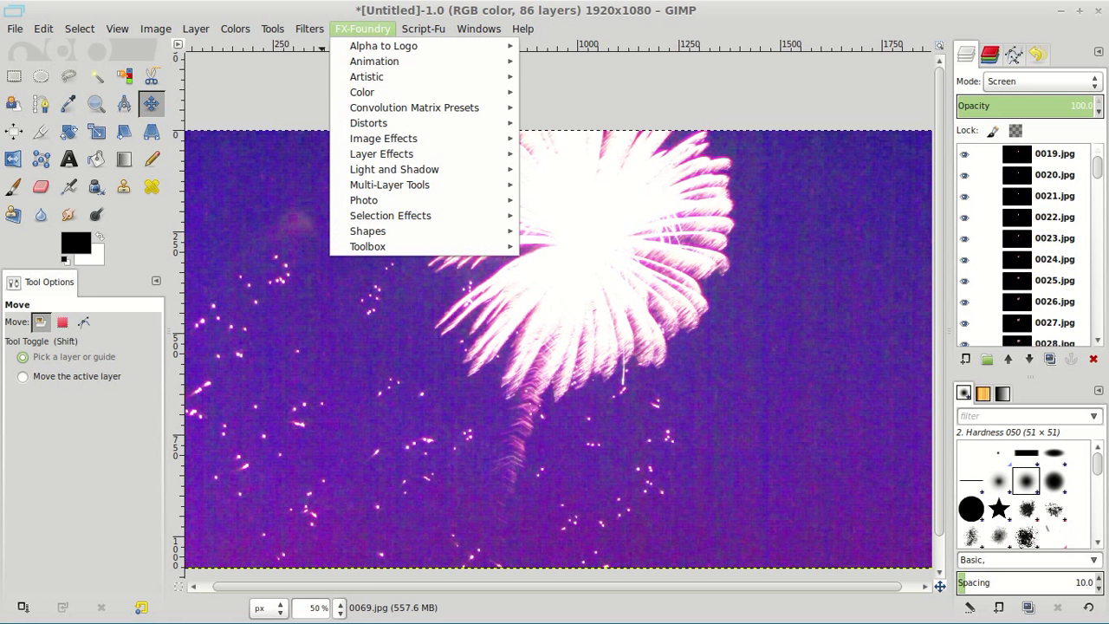
pyautogui.moveTo(390, 184)
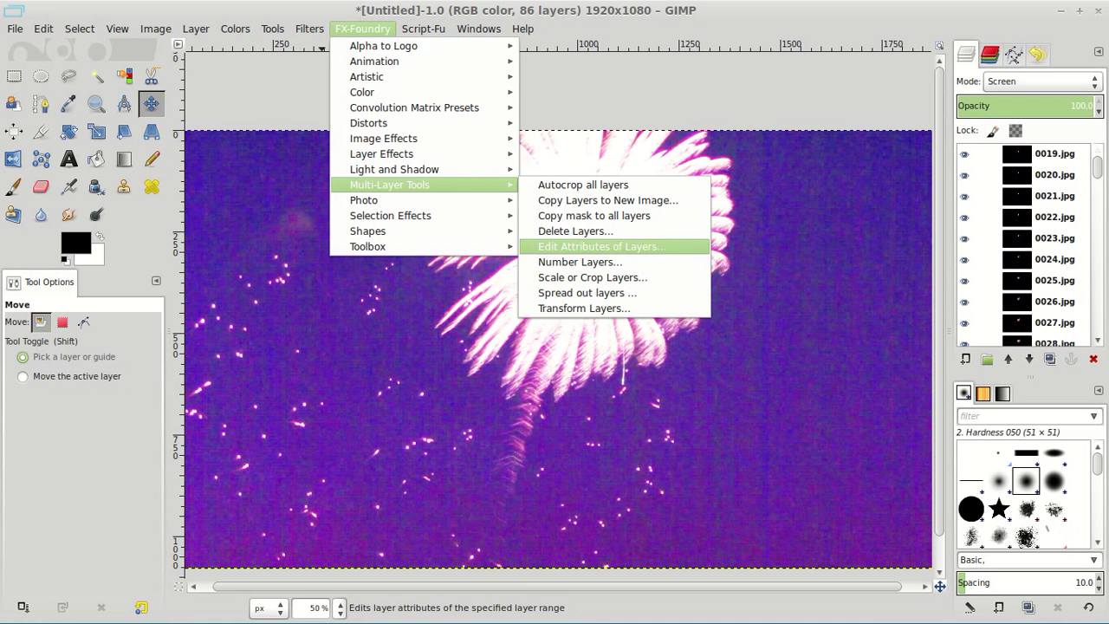
pyautogui.click(602, 247)
pyautogui.click(628, 235)
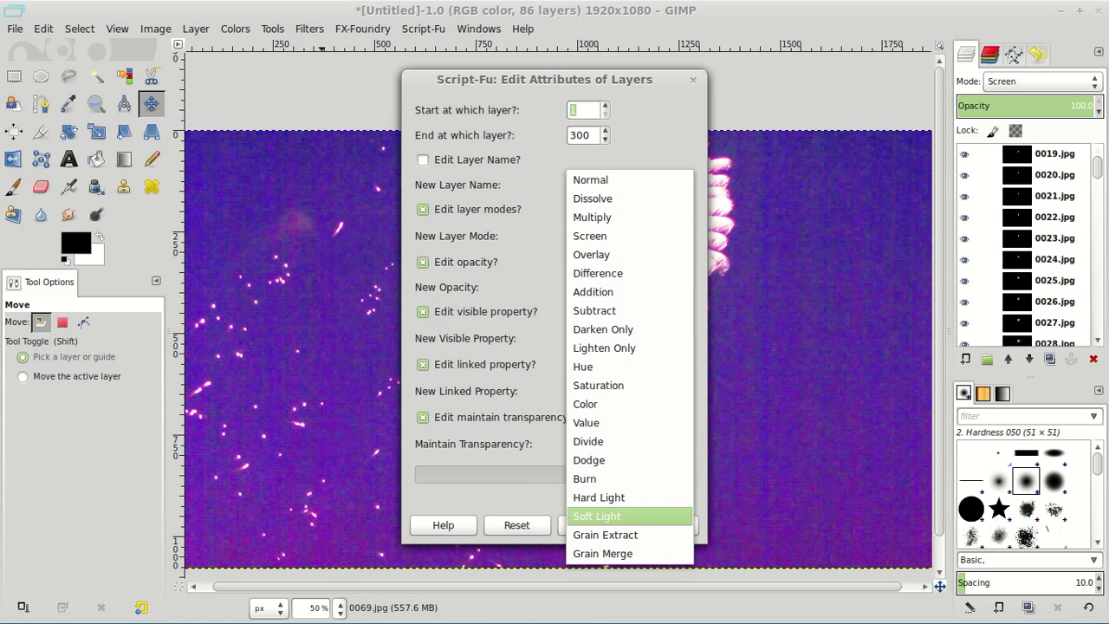
pyautogui.click(597, 516)
pyautogui.click(665, 525)
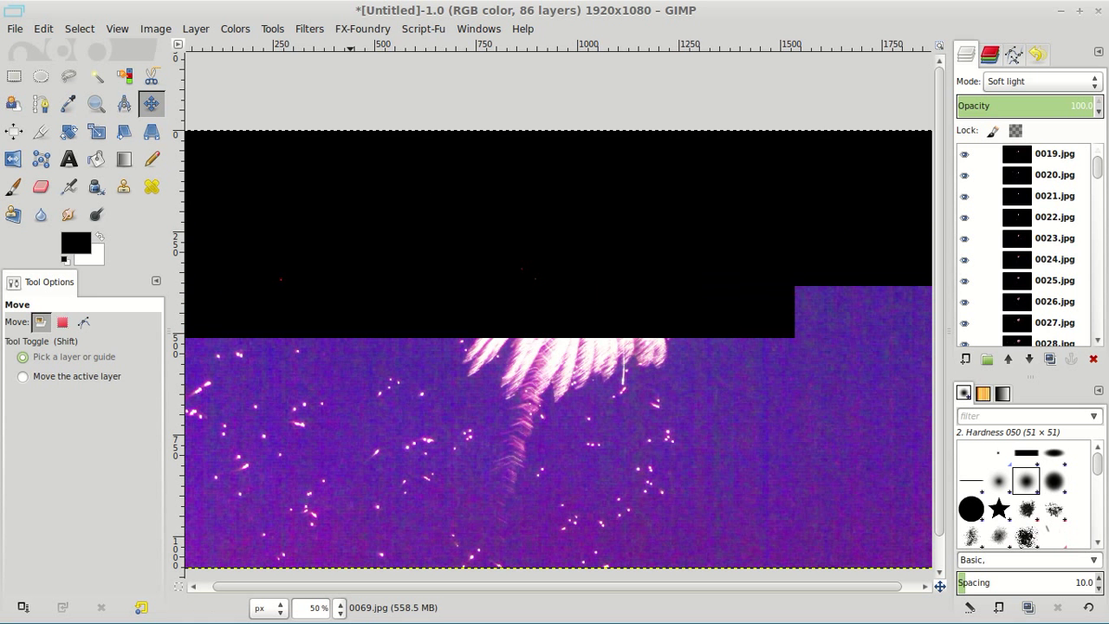
# - Switch all layers to Addition mode instead and recentre the view on the burst
pyautogui.click(362, 28)
pyautogui.moveTo(390, 185)
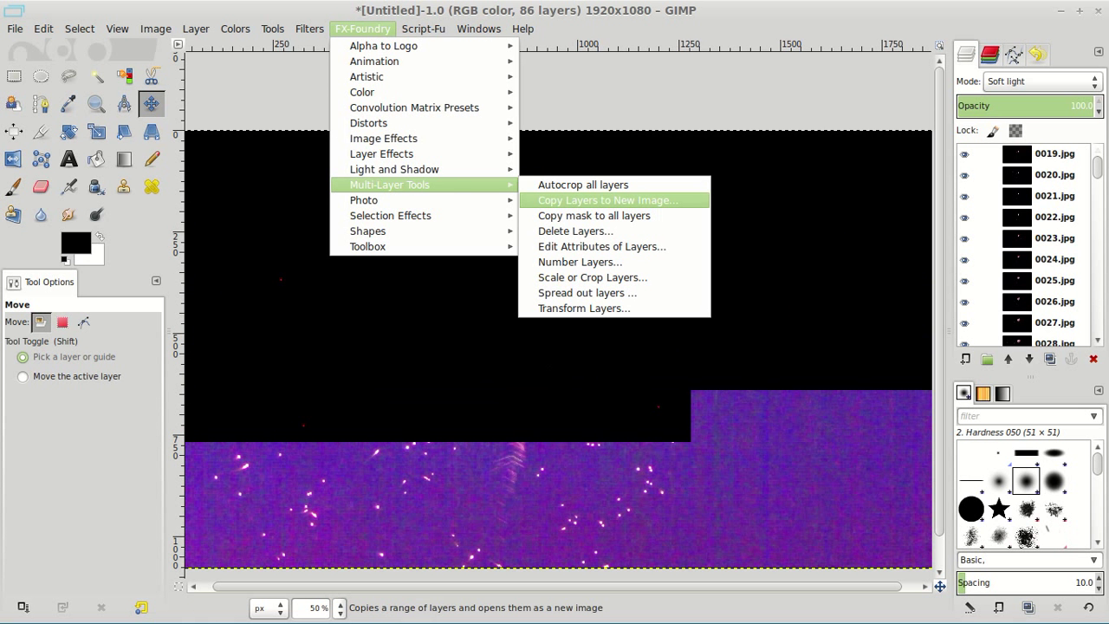
pyautogui.click(587, 246)
pyautogui.click(628, 237)
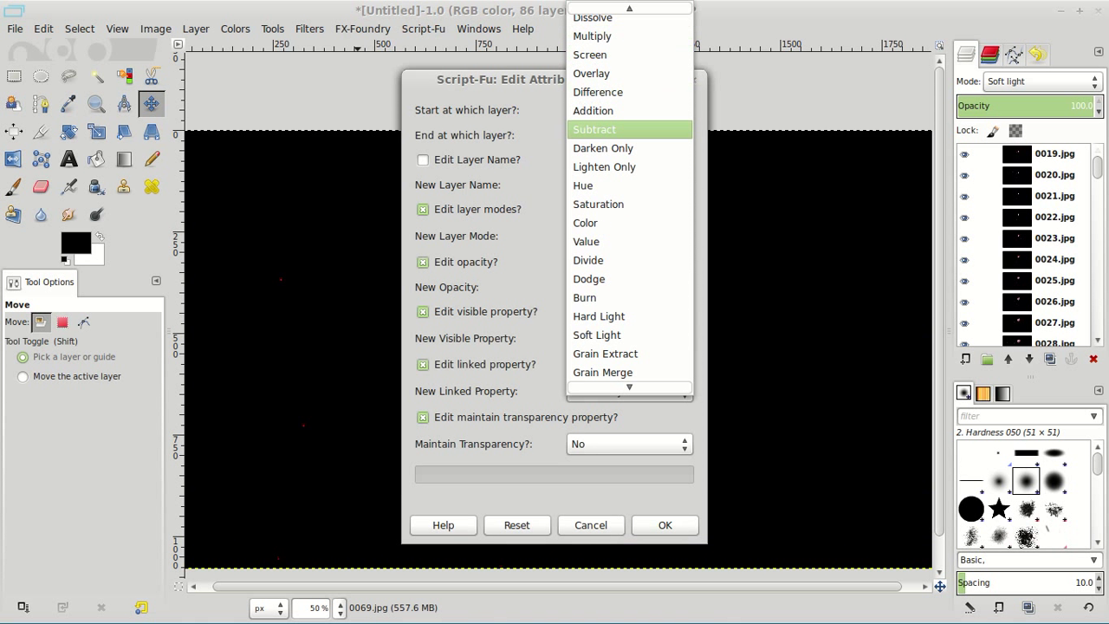
pyautogui.click(598, 111)
pyautogui.click(667, 525)
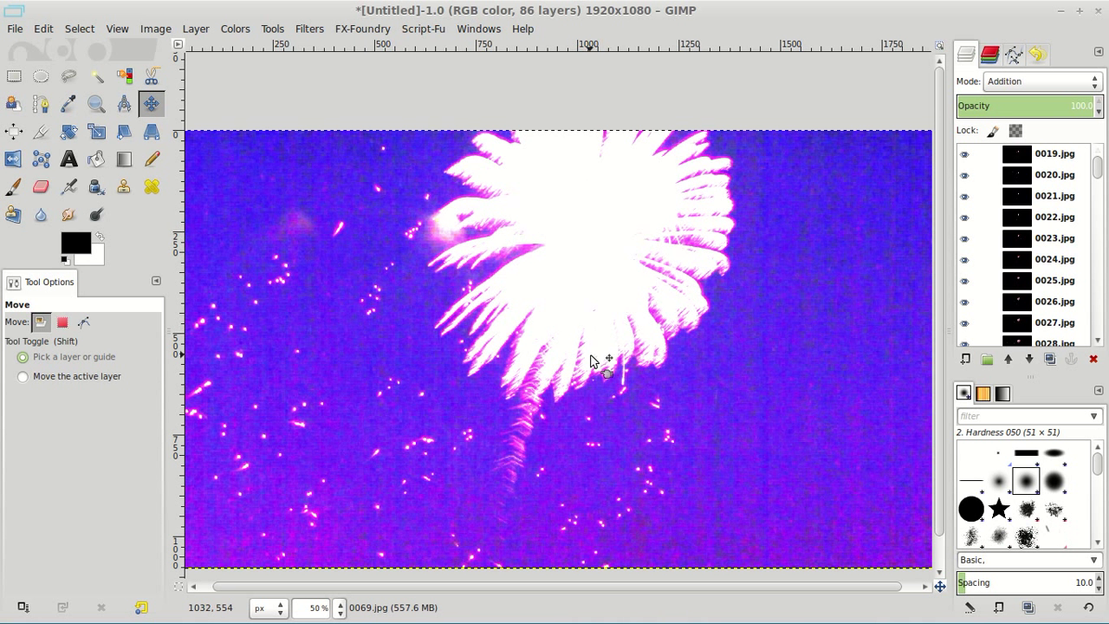
pyautogui.moveTo(589, 358)
pyautogui.mouseDown()
pyautogui.moveTo(578, 324)
pyautogui.moveTo(555, 337)
pyautogui.moveTo(595, 353)
pyautogui.mouseUp()
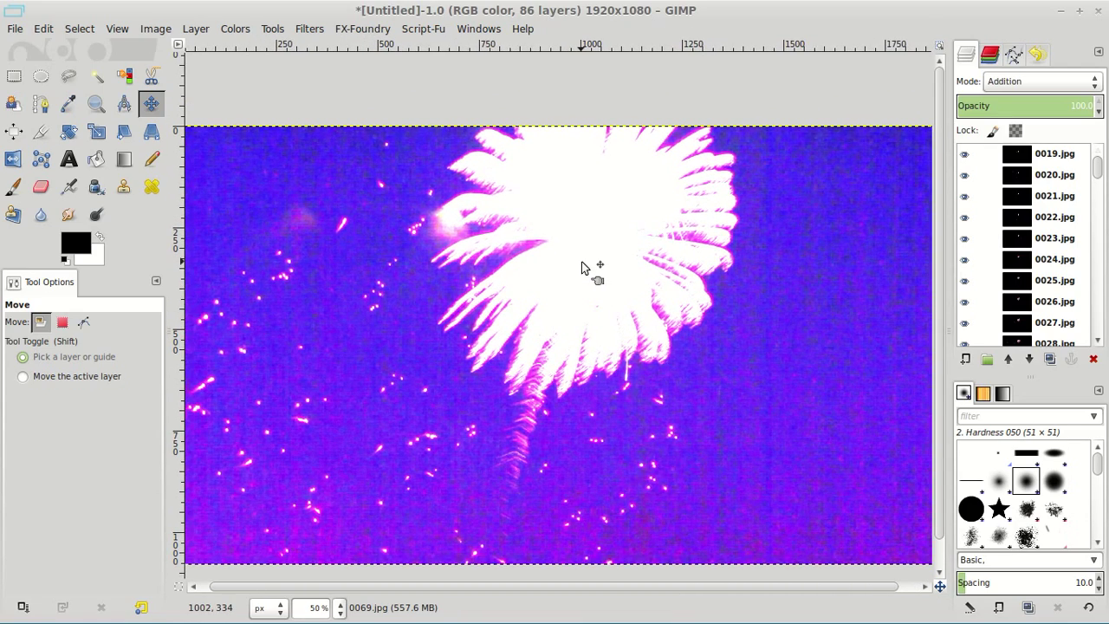
pyautogui.moveTo(582, 270); pyautogui.dragTo(594, 266)
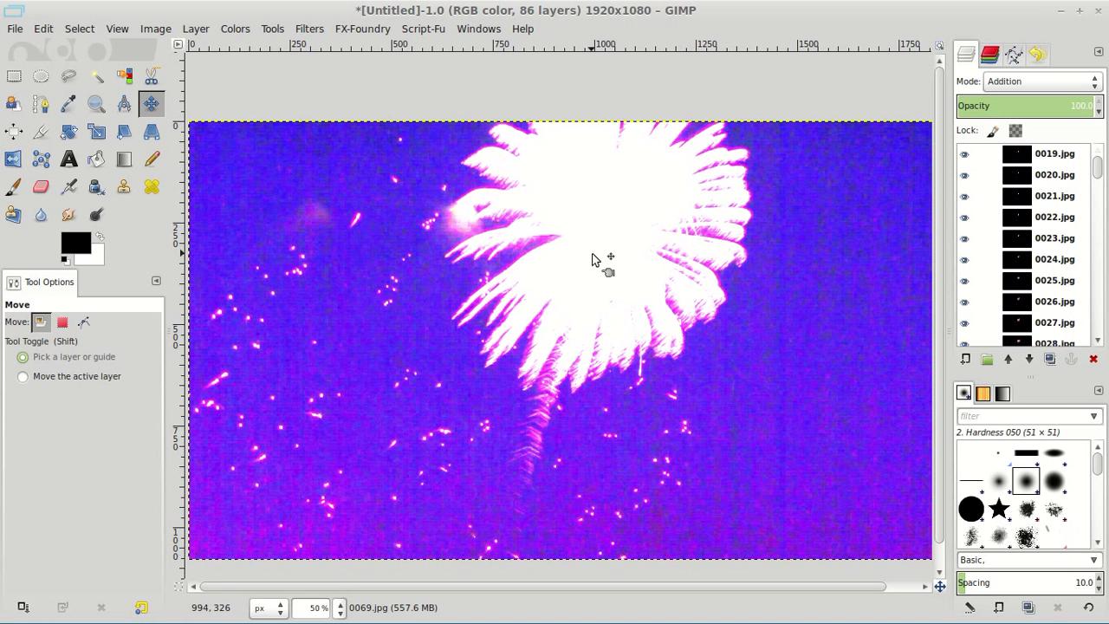
pyautogui.hscroll(1, 594, 259)
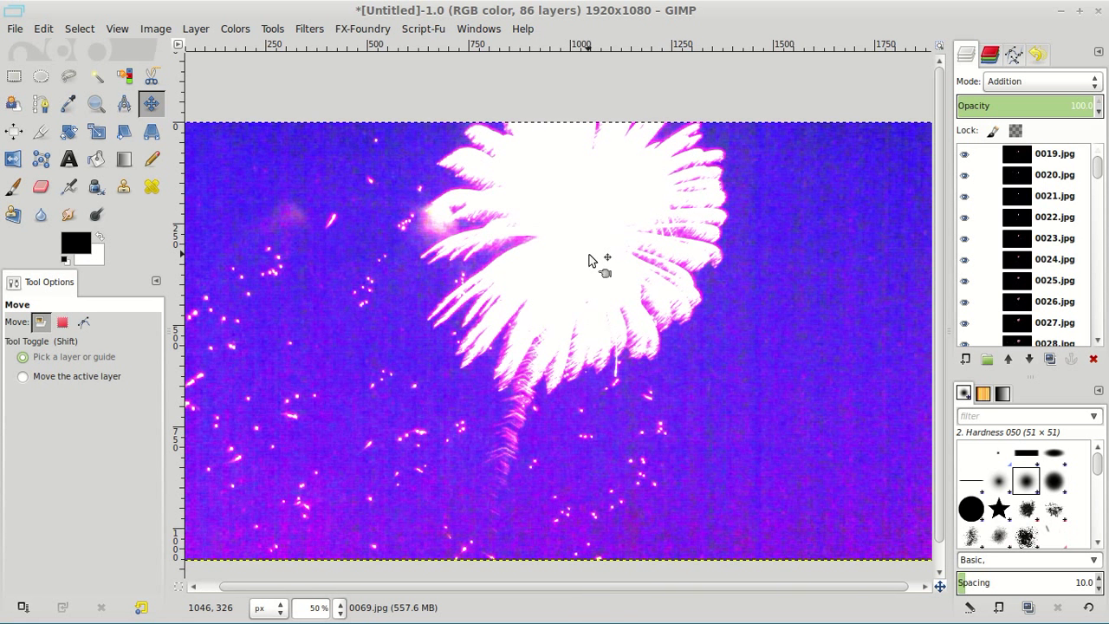
# - Set all 86 layers back to Lighten Only through Edit Attributes of Layers
pyautogui.click(362, 28)
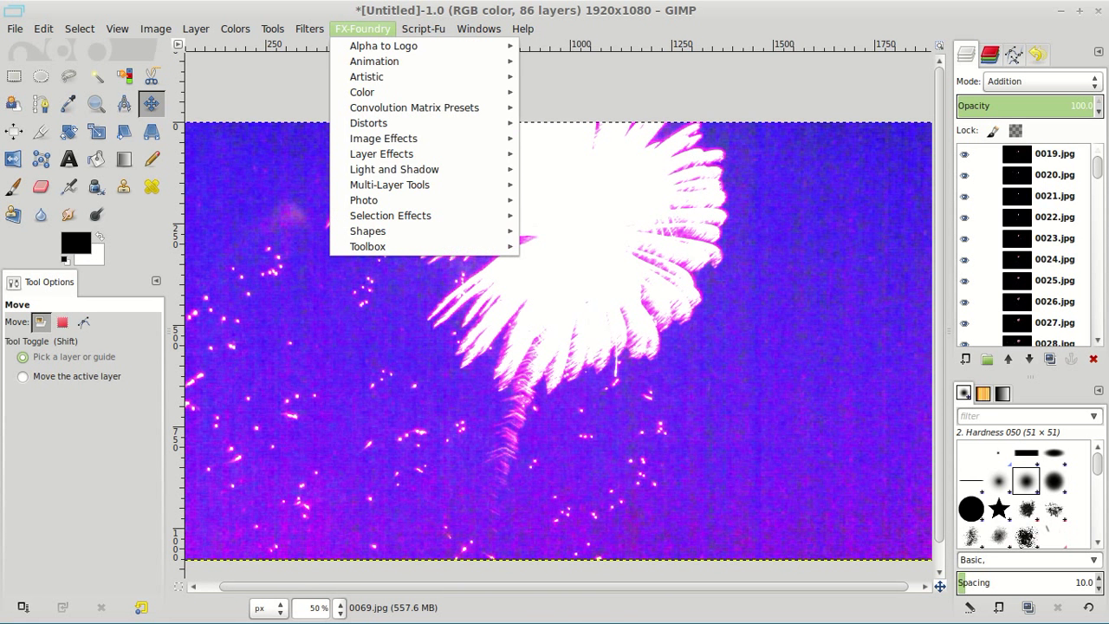
pyautogui.moveTo(389, 184)
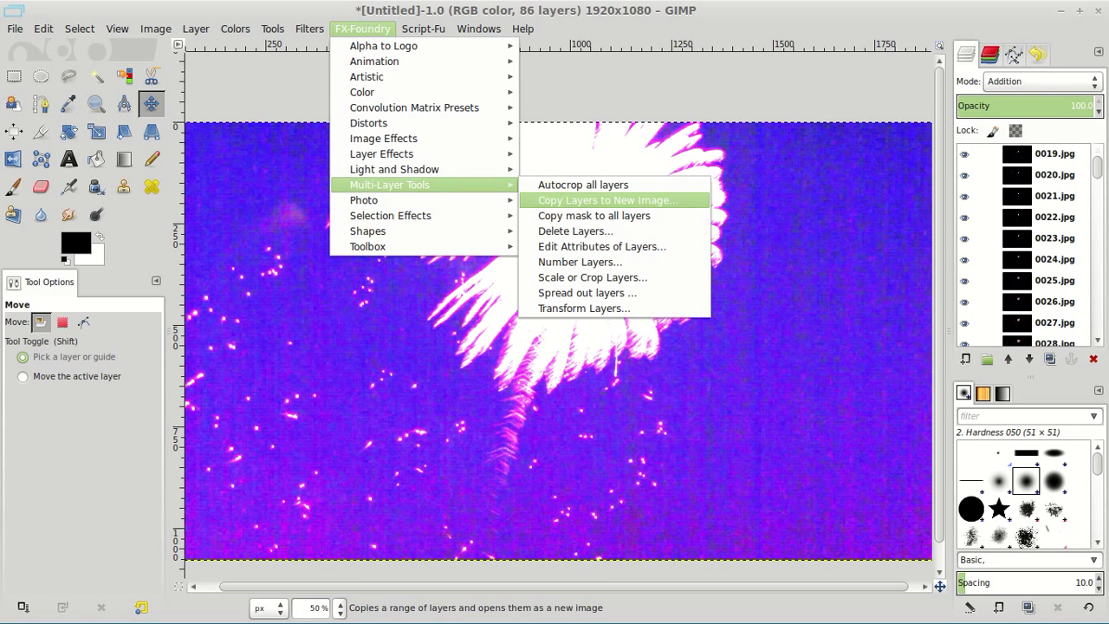
pyautogui.click(602, 246)
pyautogui.click(607, 236)
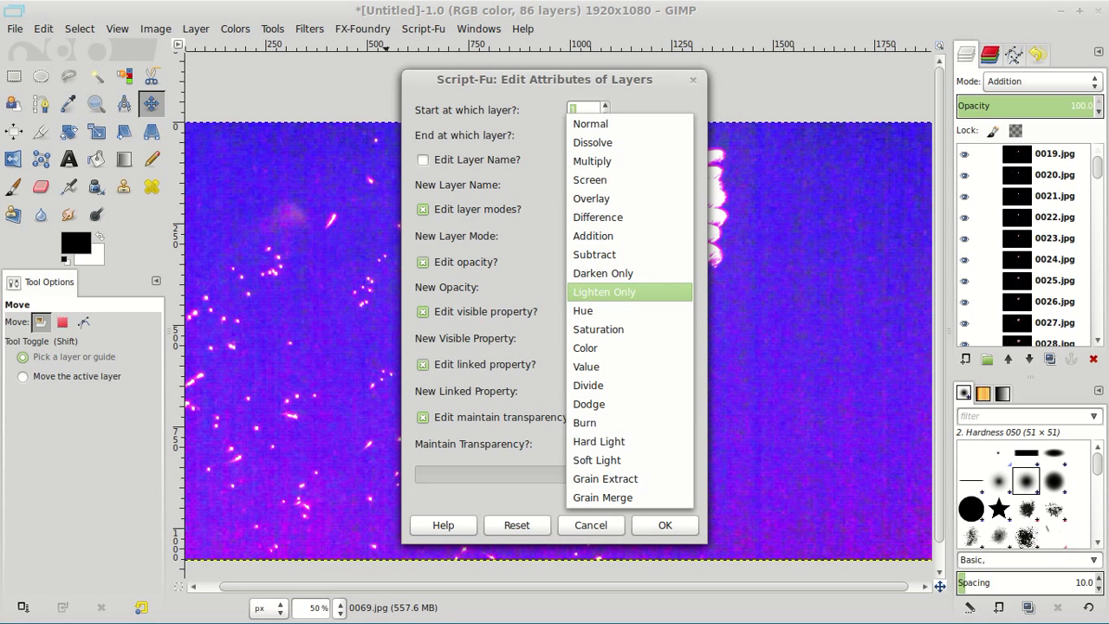
pyautogui.click(604, 292)
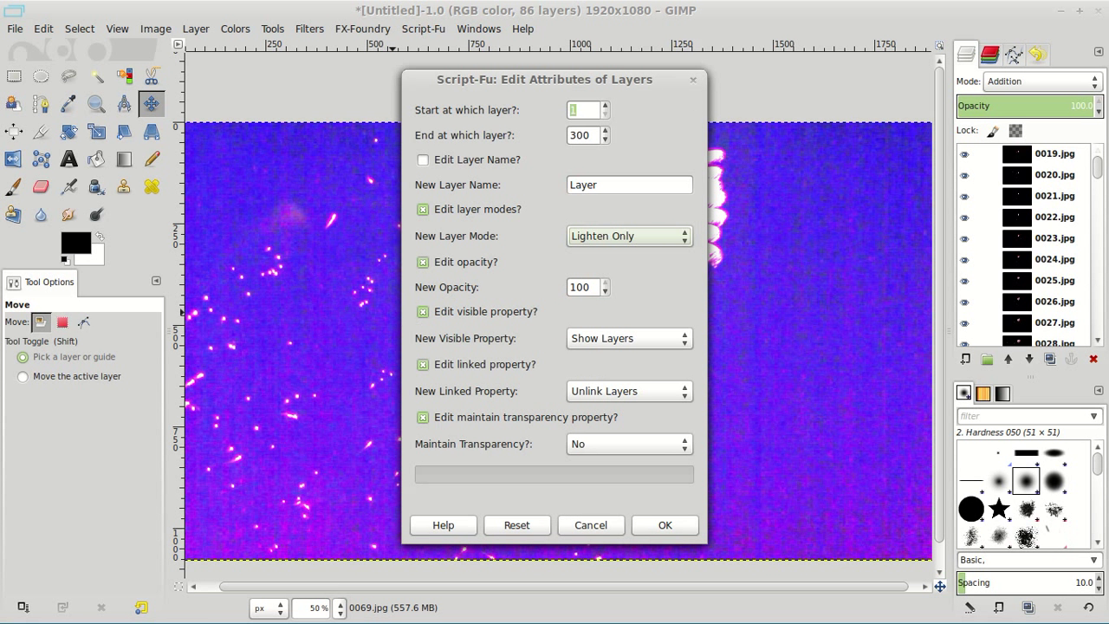
pyautogui.click(665, 525)
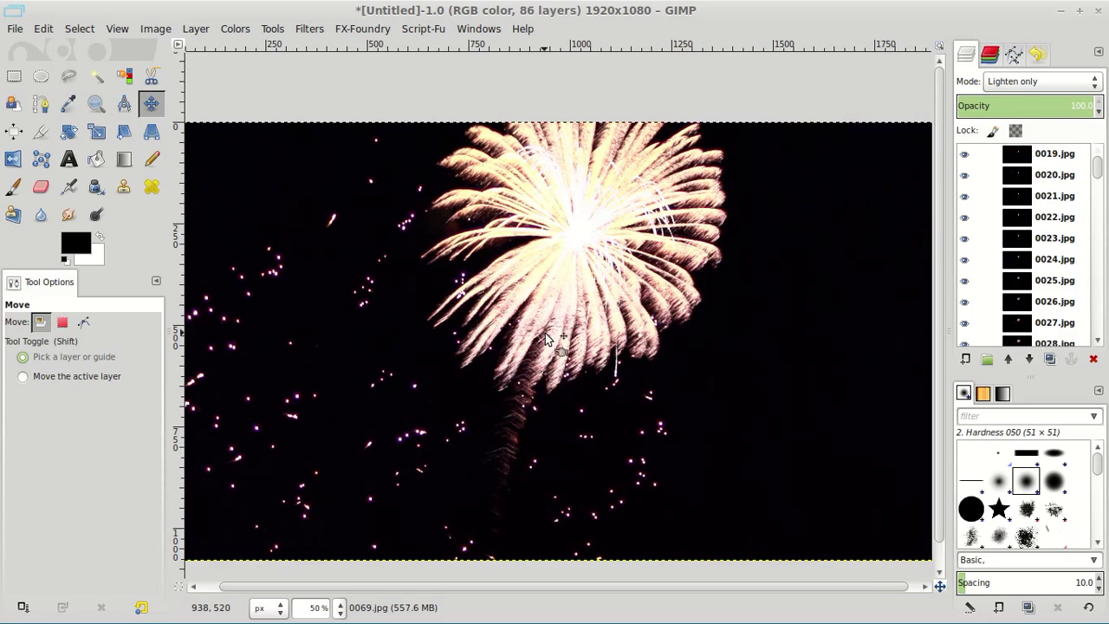
pyautogui.moveTo(545, 338); pyautogui.dragTo(569, 317)
pyautogui.scroll(4, 569, 318)
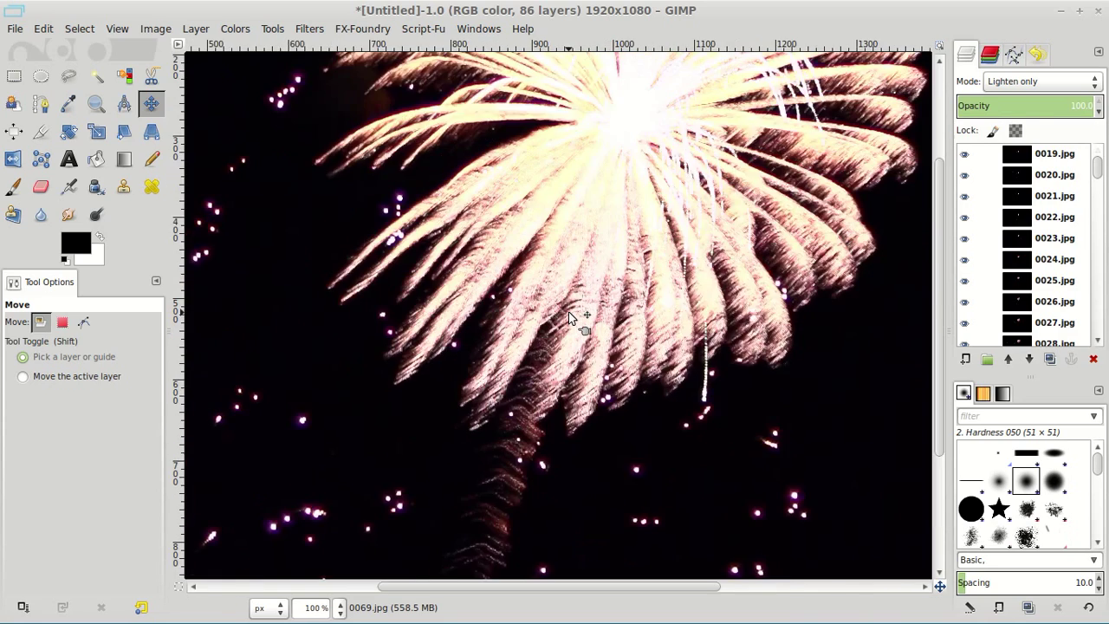
pyautogui.moveTo(474, 369); pyautogui.dragTo(539, 414)
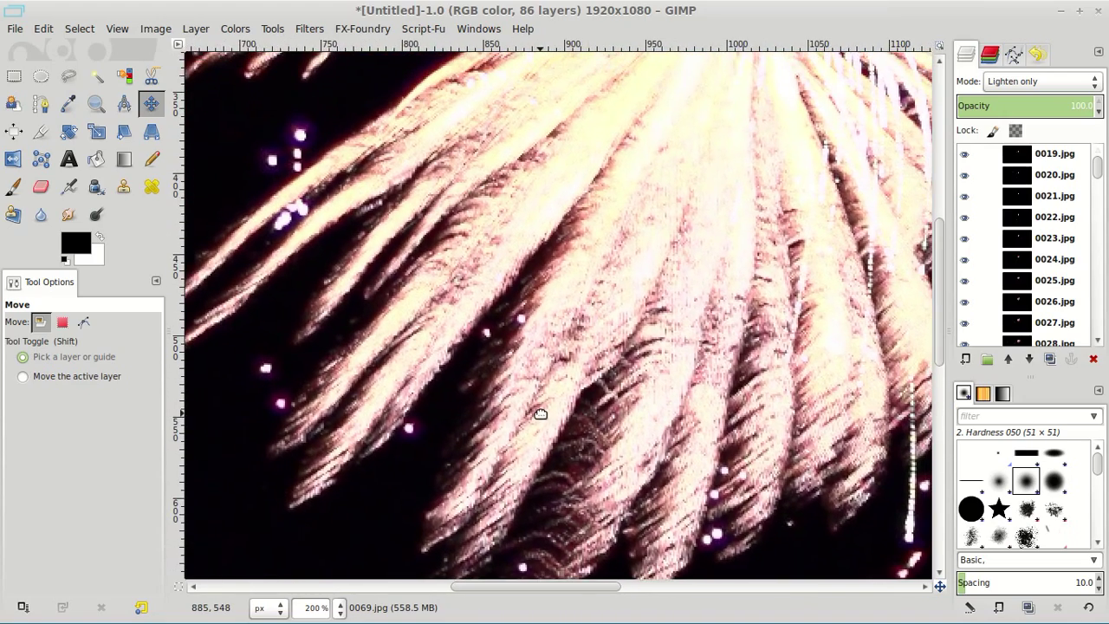
pyautogui.moveTo(675, 228); pyautogui.dragTo(457, 359)
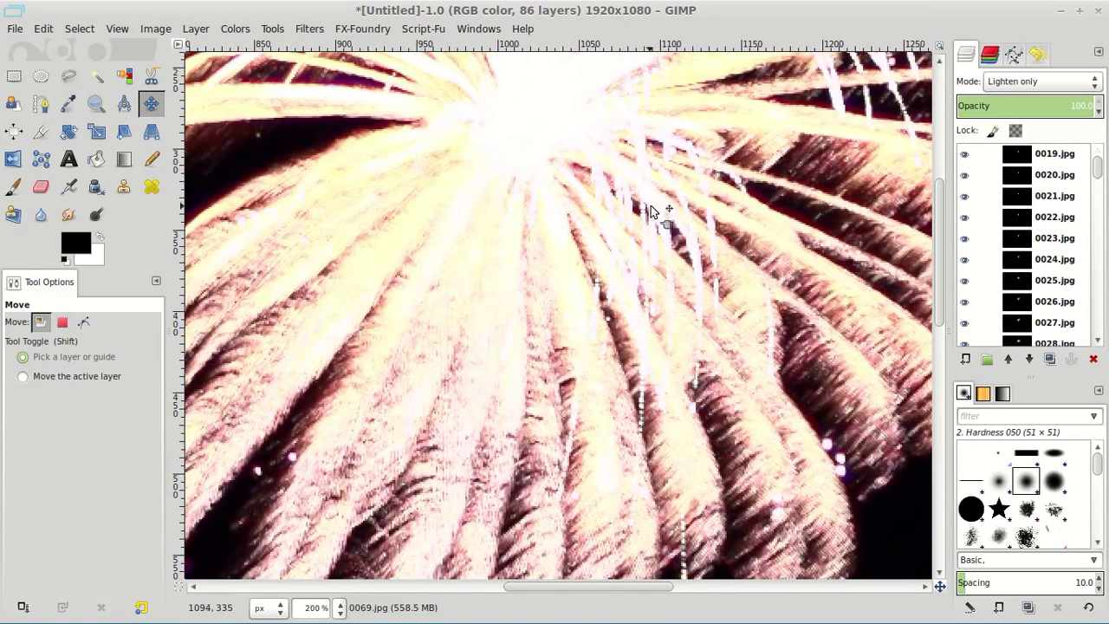
pyautogui.moveTo(667, 172); pyautogui.dragTo(499, 324)
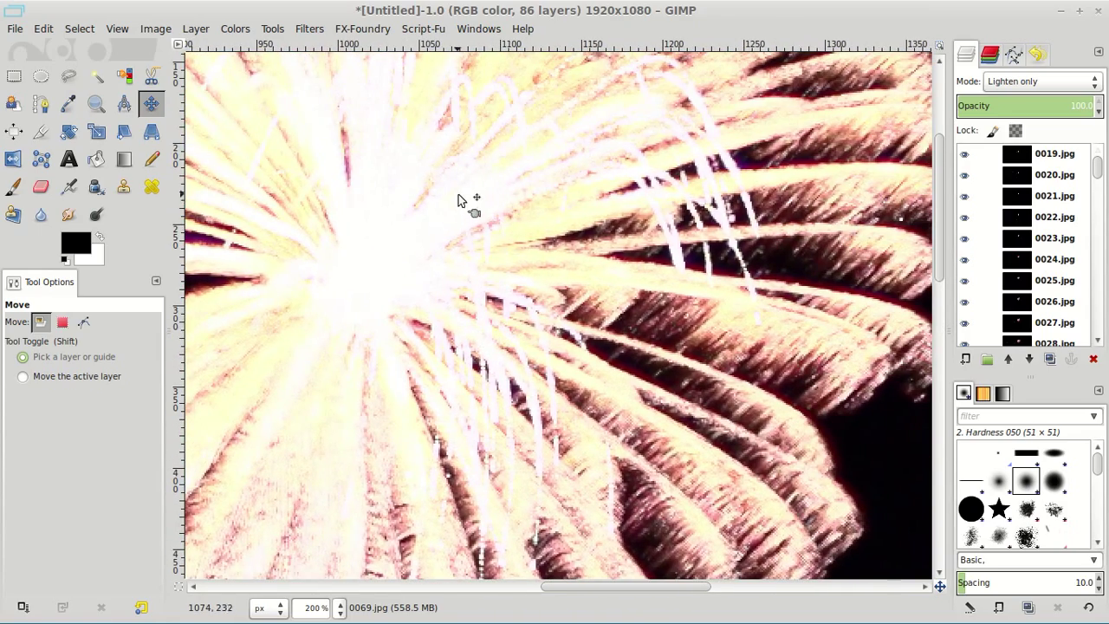
pyautogui.moveTo(458, 196); pyautogui.dragTo(538, 285)
pyautogui.press('1')
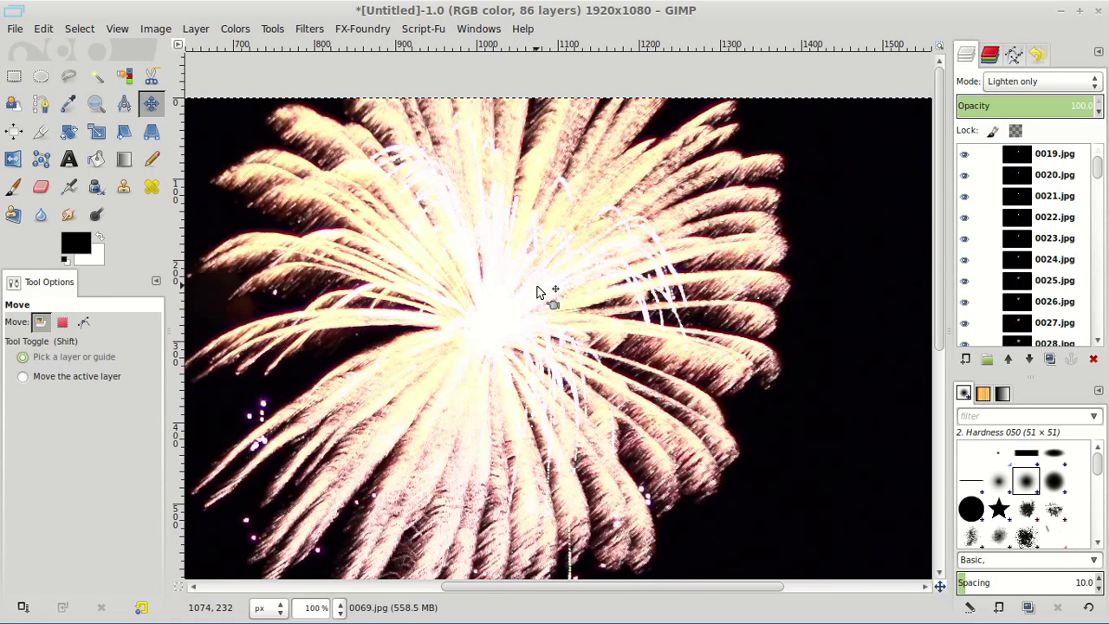
pyautogui.scroll(1, 538, 291)
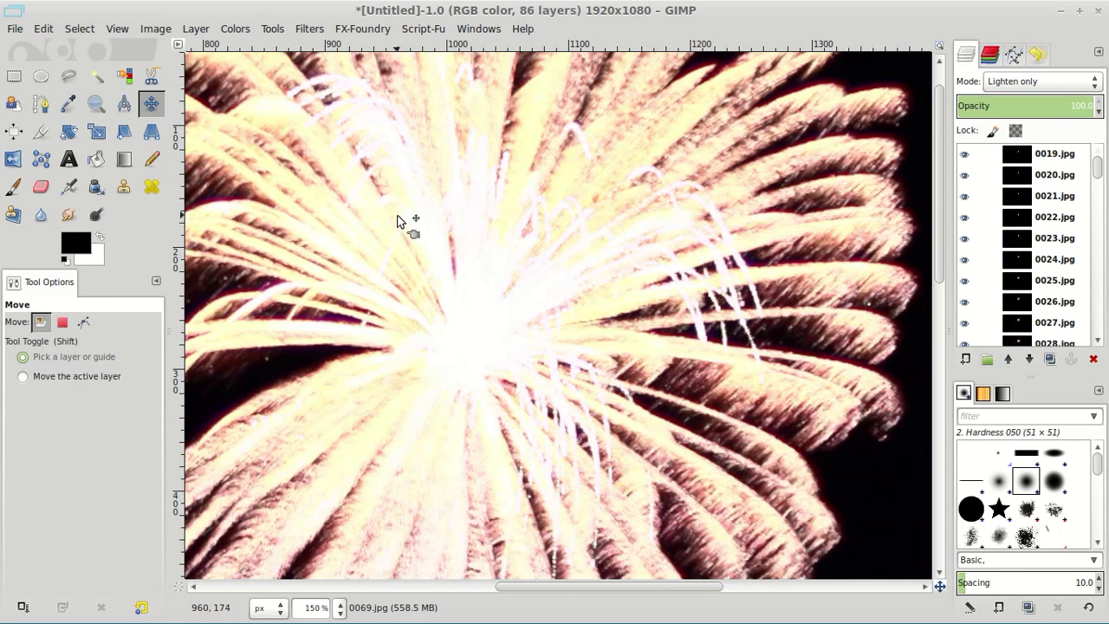
pyautogui.moveTo(390, 217); pyautogui.dragTo(616, 217)
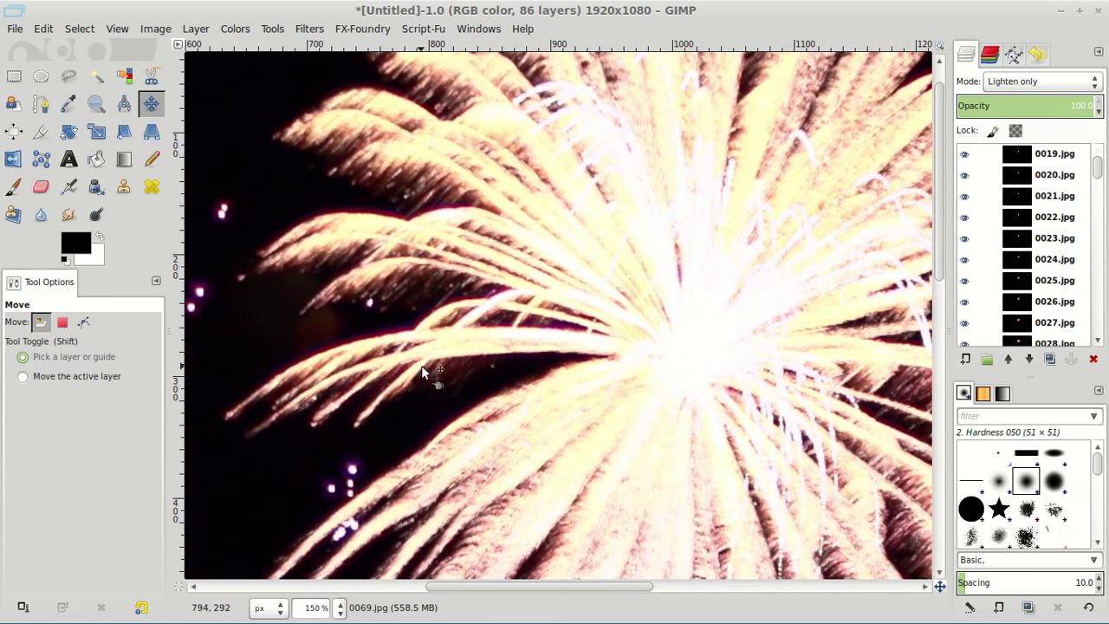
pyautogui.moveTo(379, 430); pyautogui.dragTo(518, 190)
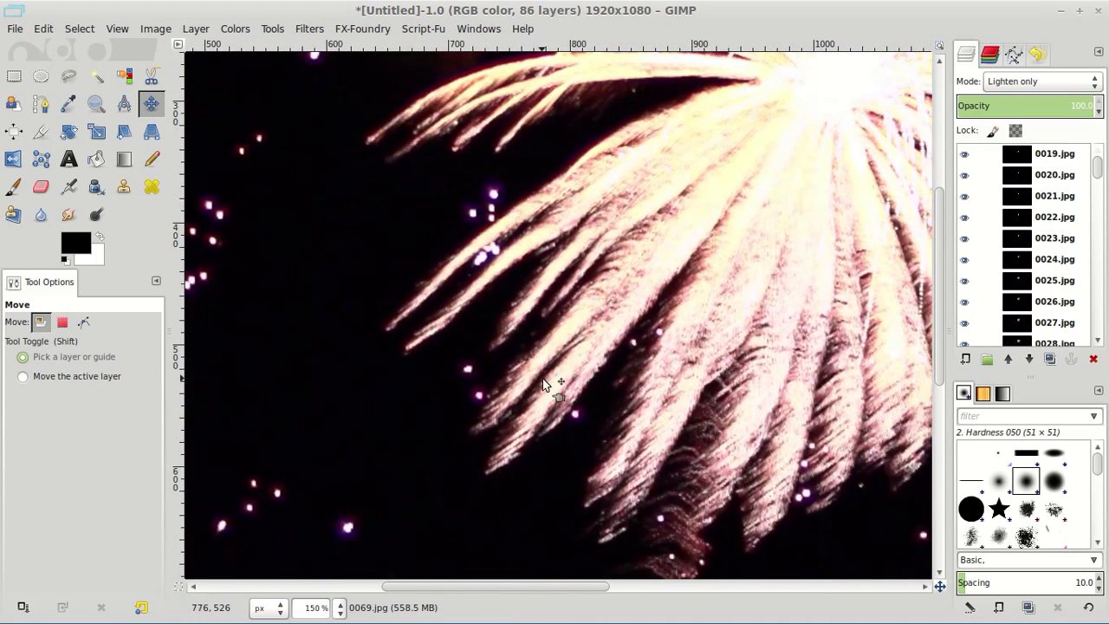
pyautogui.scroll(1, 545, 380)
pyautogui.moveTo(741, 496); pyautogui.dragTo(578, 276)
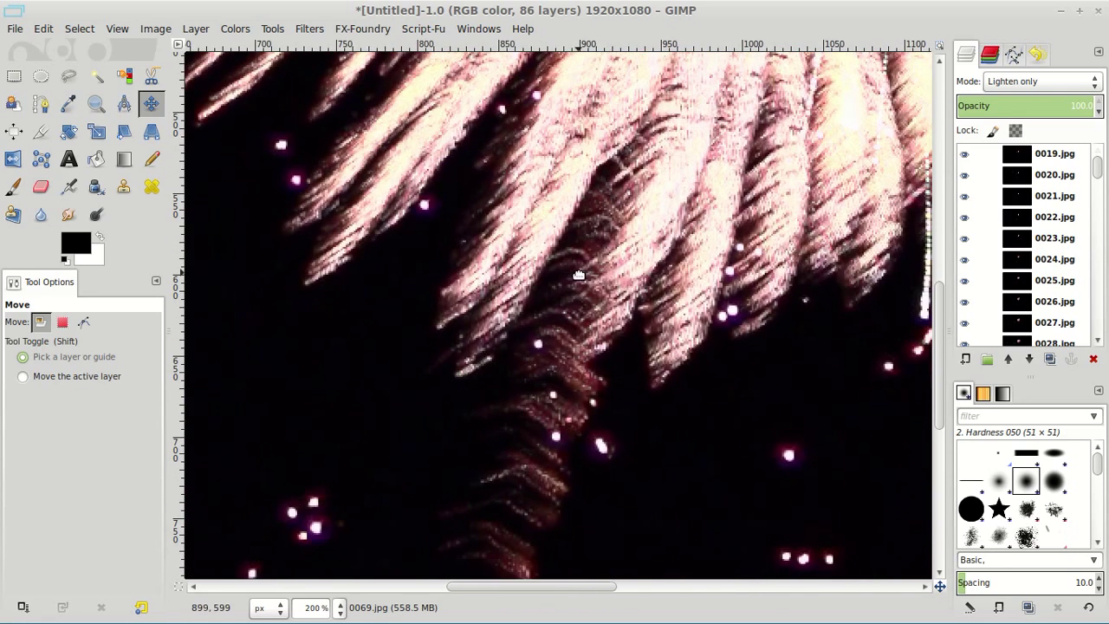
pyautogui.scroll(-5, 442, 527)
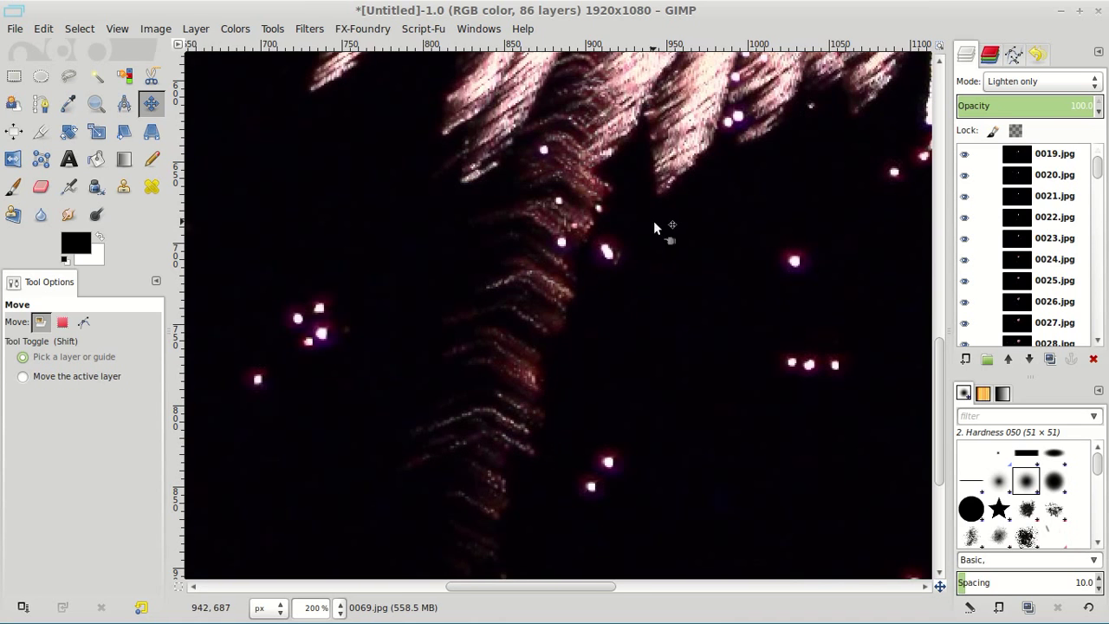
pyautogui.moveTo(656, 227); pyautogui.dragTo(546, 383)
pyautogui.keyDown('ctrl'); pyautogui.scroll(-3, 545, 383); pyautogui.keyUp('ctrl')
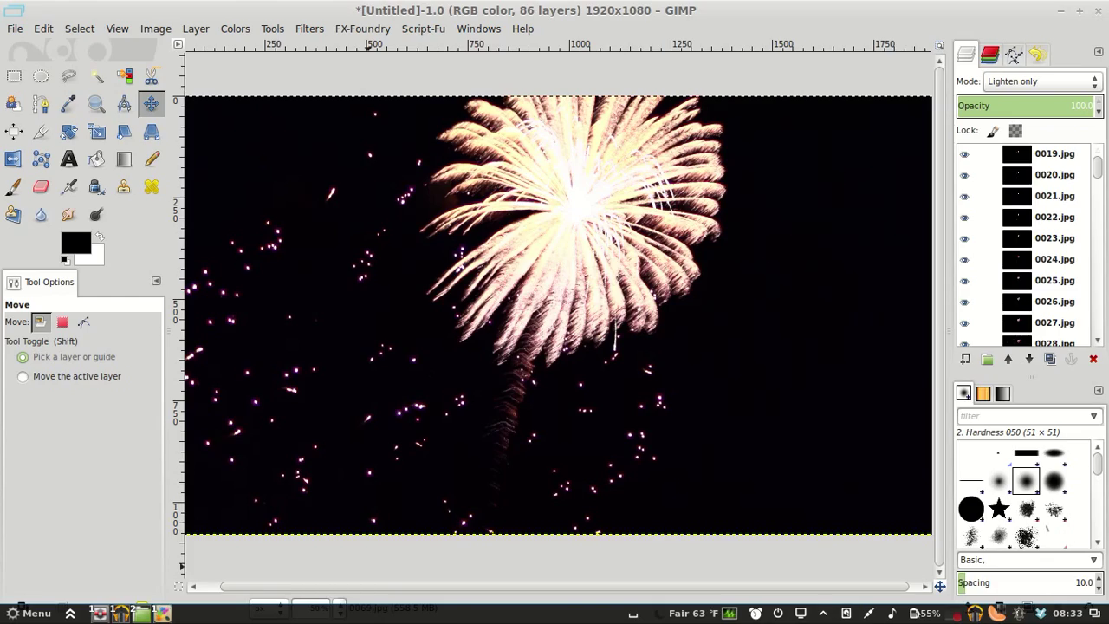
# - From the 07 Jul folder window, open Lighten Only.png in Eye of GNOME
pyautogui.moveTo(142, 614)
pyautogui.moveTo(276, 525)
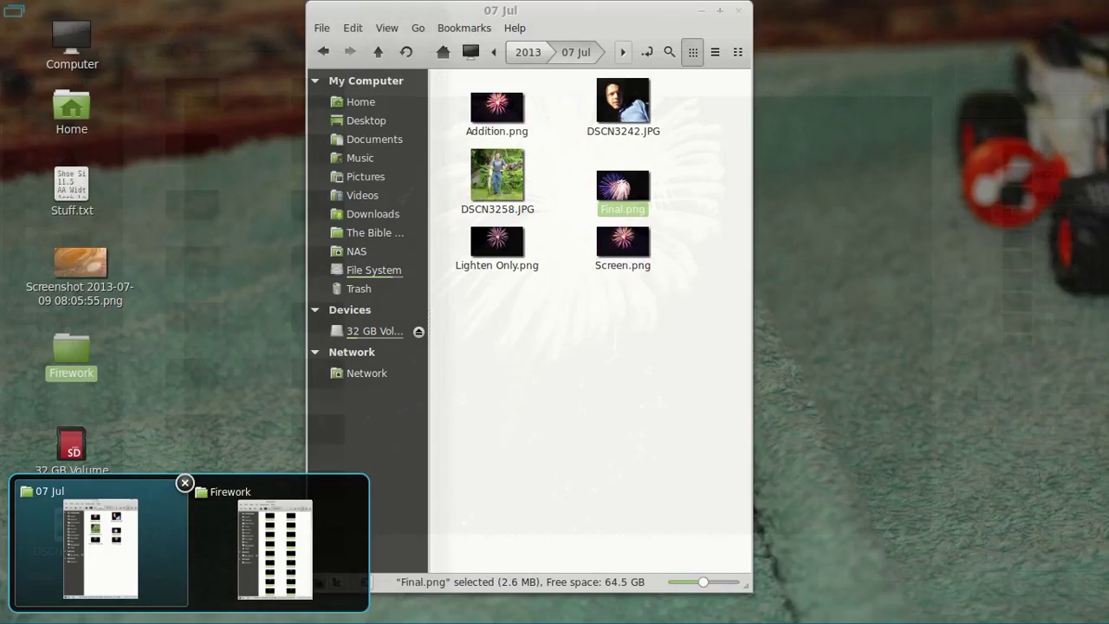
pyautogui.click(101, 529)
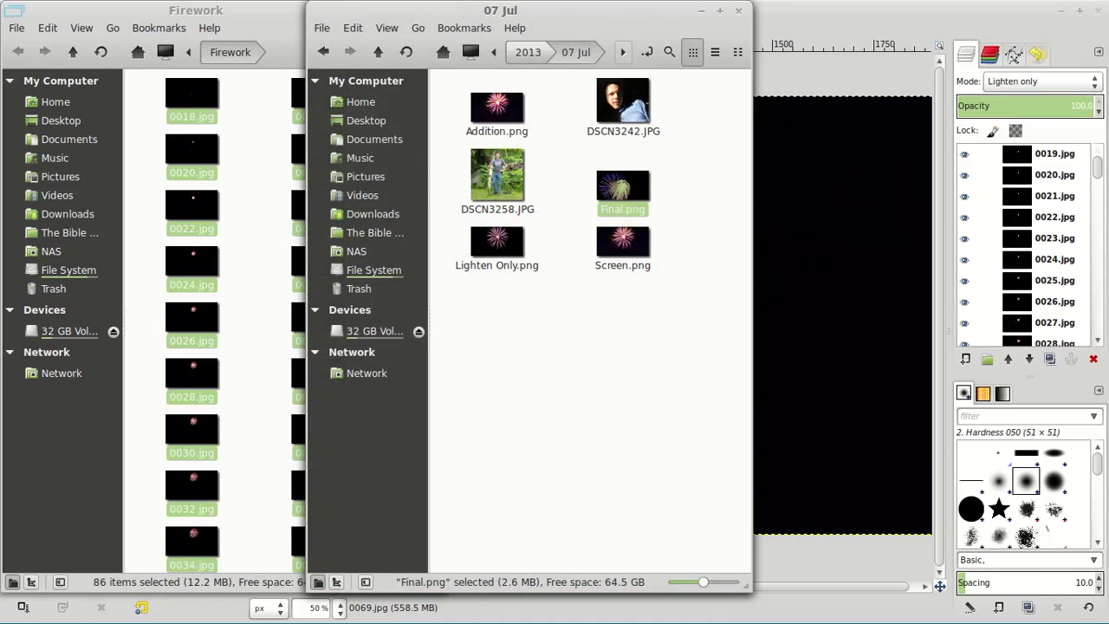
pyautogui.click(496, 243)
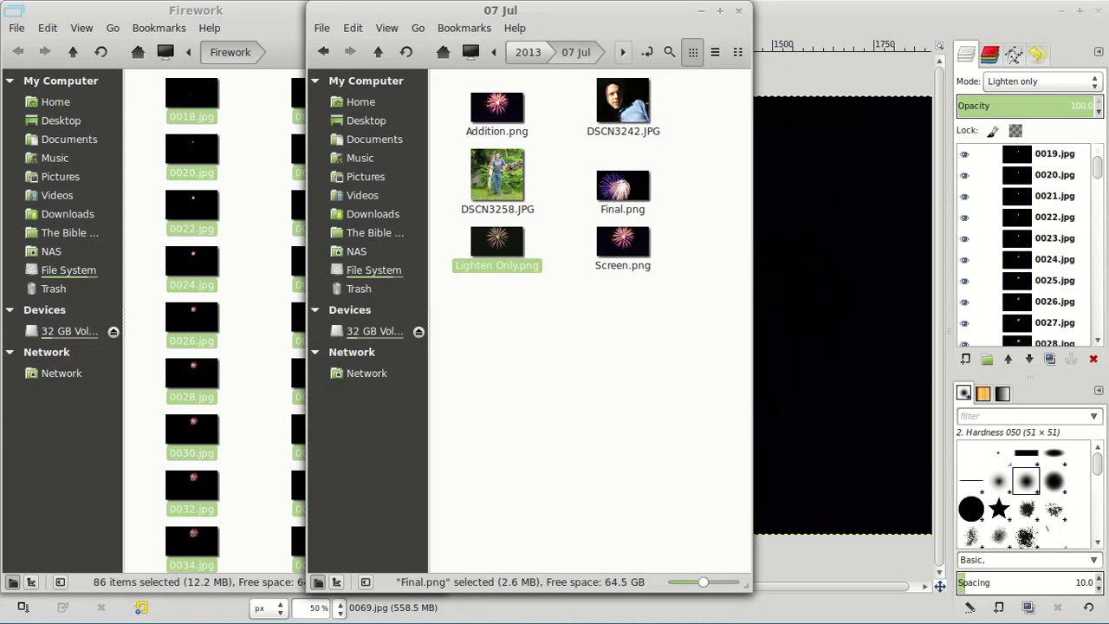
pyautogui.doubleClick(496, 242)
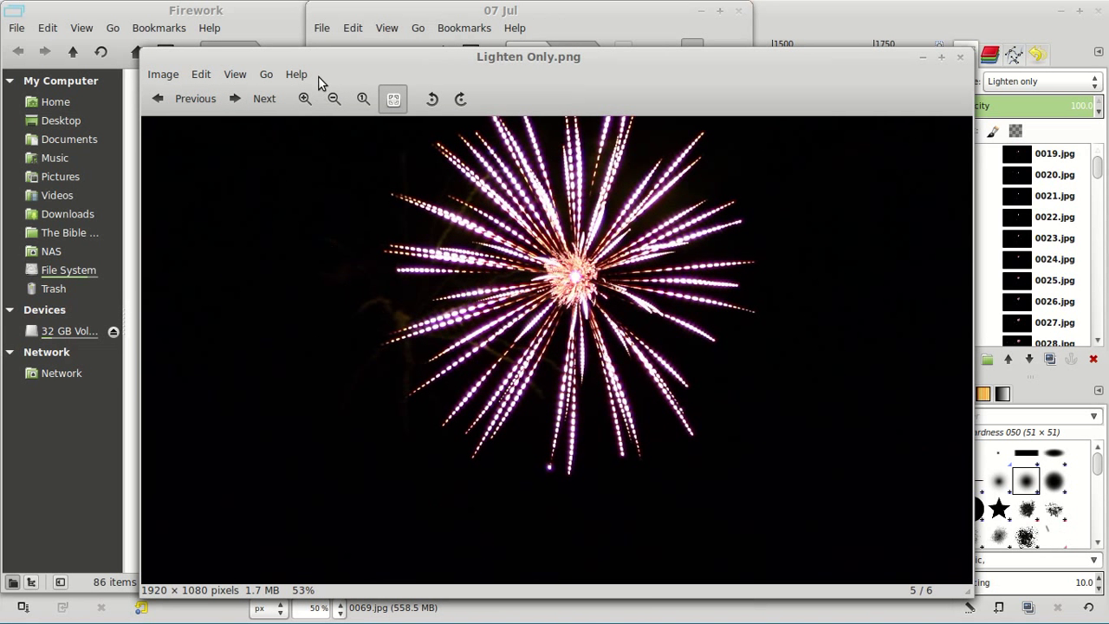
# - Maximize and zoom into the Lighten Only.png preview to inspect it, then close the viewer
pyautogui.click(940, 57)
pyautogui.scroll(10, 673, 217)
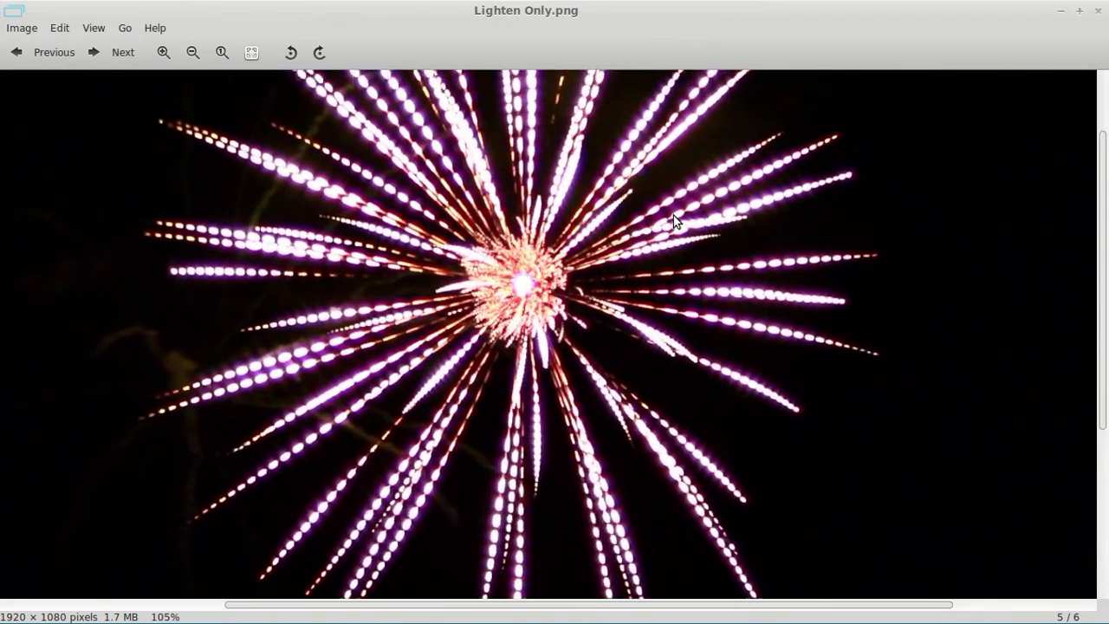
pyautogui.scroll(3, 674, 215)
pyautogui.moveTo(675, 214); pyautogui.dragTo(572, 322)
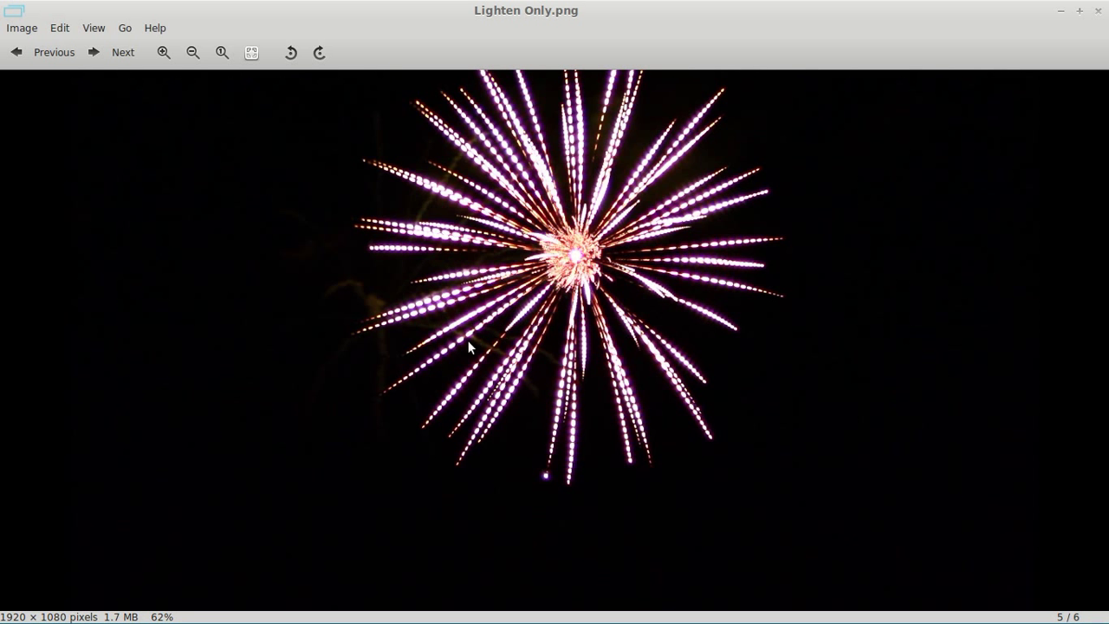
pyautogui.click(1098, 12)
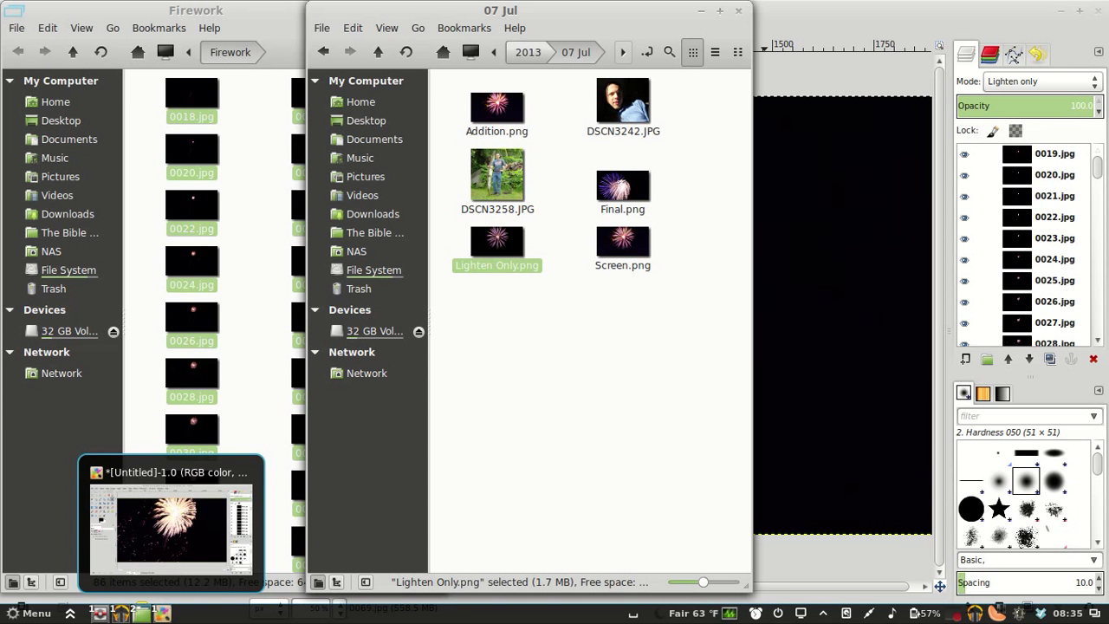
# - Return to GIMP and hide frame layers 0020.jpg through 0031.jpg
pyautogui.click(162, 613)
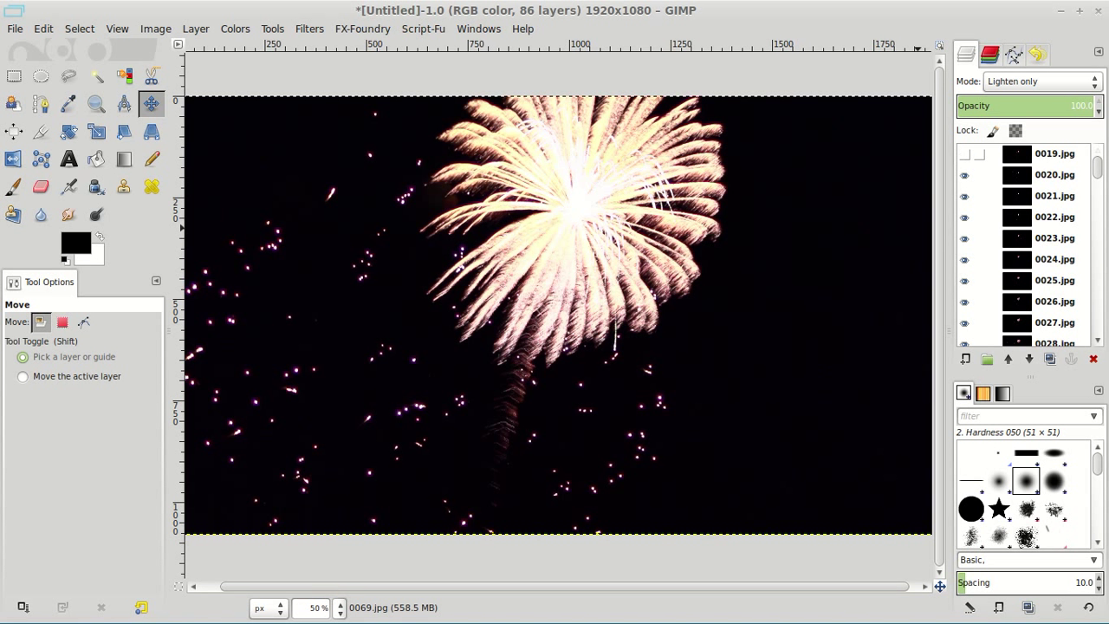
pyautogui.click(964, 175)
pyautogui.click(964, 196)
pyautogui.click(964, 217)
pyautogui.click(965, 238)
pyautogui.click(964, 259)
pyautogui.click(964, 280)
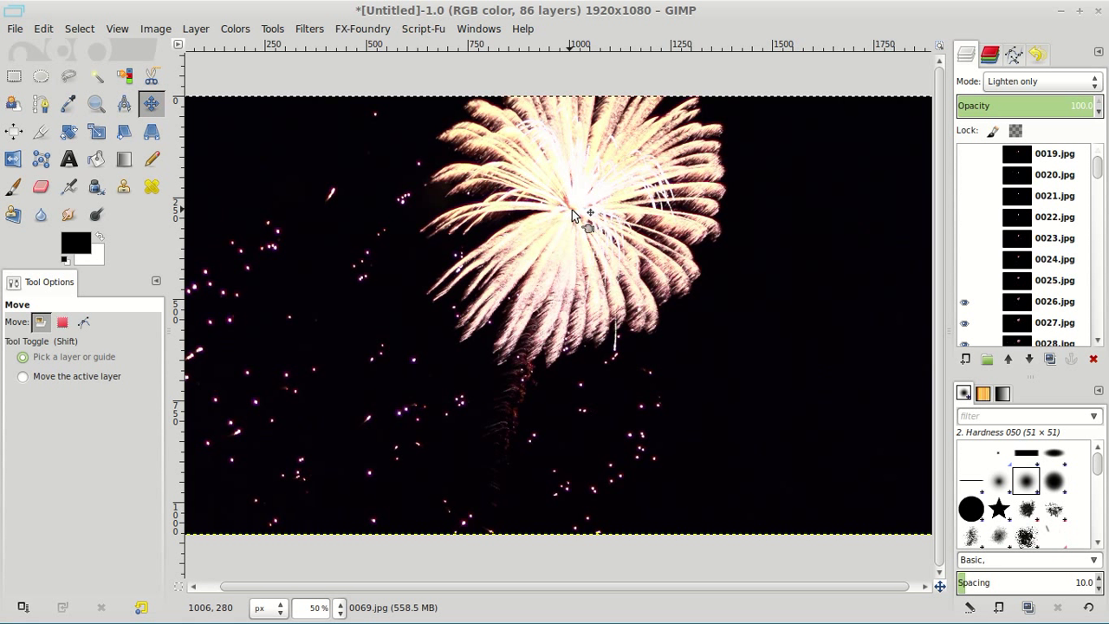
pyautogui.scroll(-3, 1031, 243)
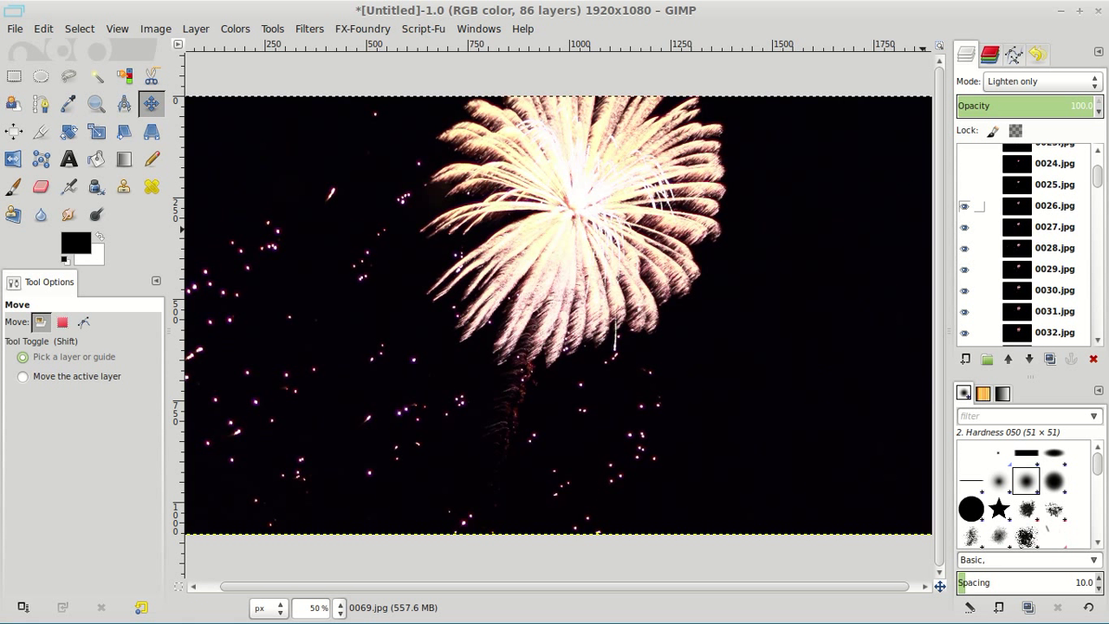
pyautogui.click(965, 205)
pyautogui.click(965, 227)
pyautogui.click(965, 311)
pyautogui.click(964, 290)
pyautogui.click(964, 269)
pyautogui.click(964, 248)
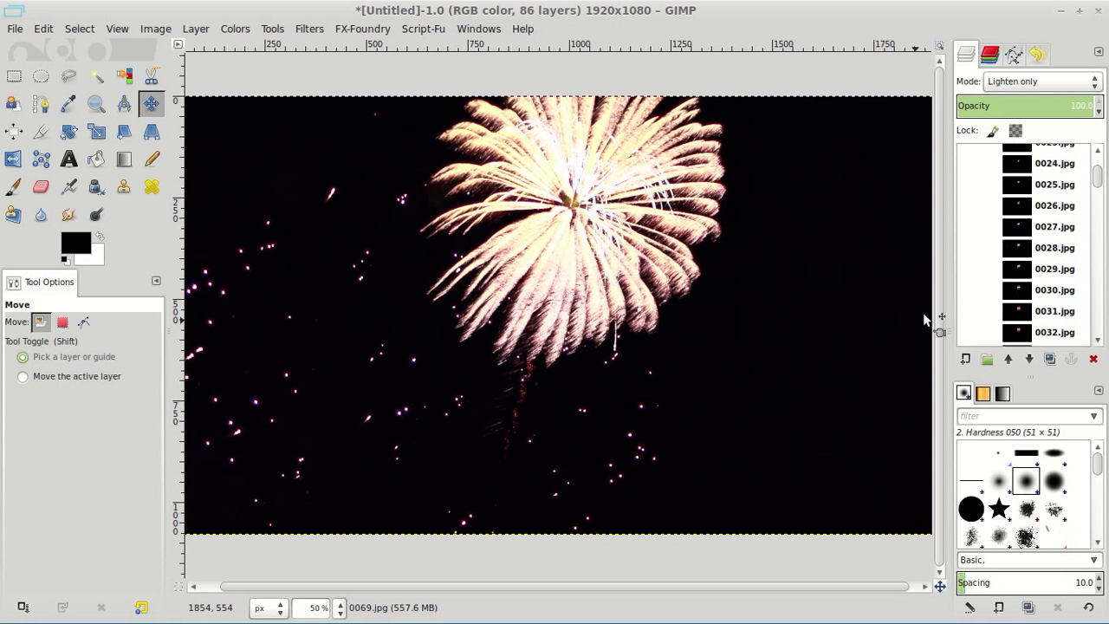
# - Hide frame layers 0089.jpg through 0103.jpg
pyautogui.scroll(-4, 1094, 206)
pyautogui.scroll(-20, 1093, 205)
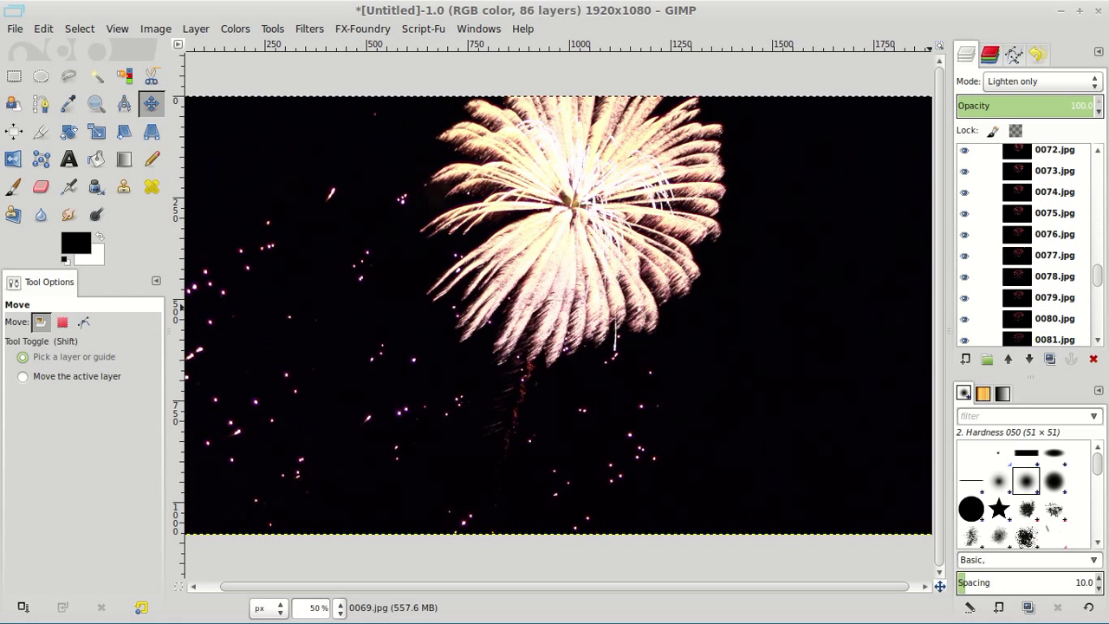
pyautogui.click(964, 314)
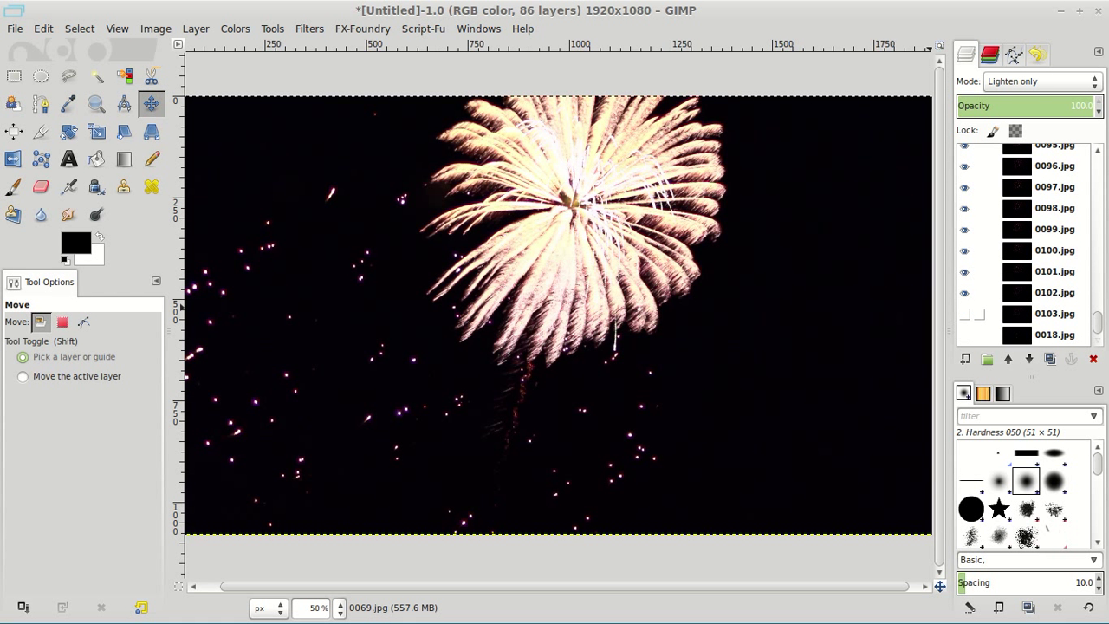
pyautogui.click(964, 292)
pyautogui.click(964, 271)
pyautogui.click(964, 250)
pyautogui.click(964, 229)
pyautogui.click(964, 208)
pyautogui.click(964, 187)
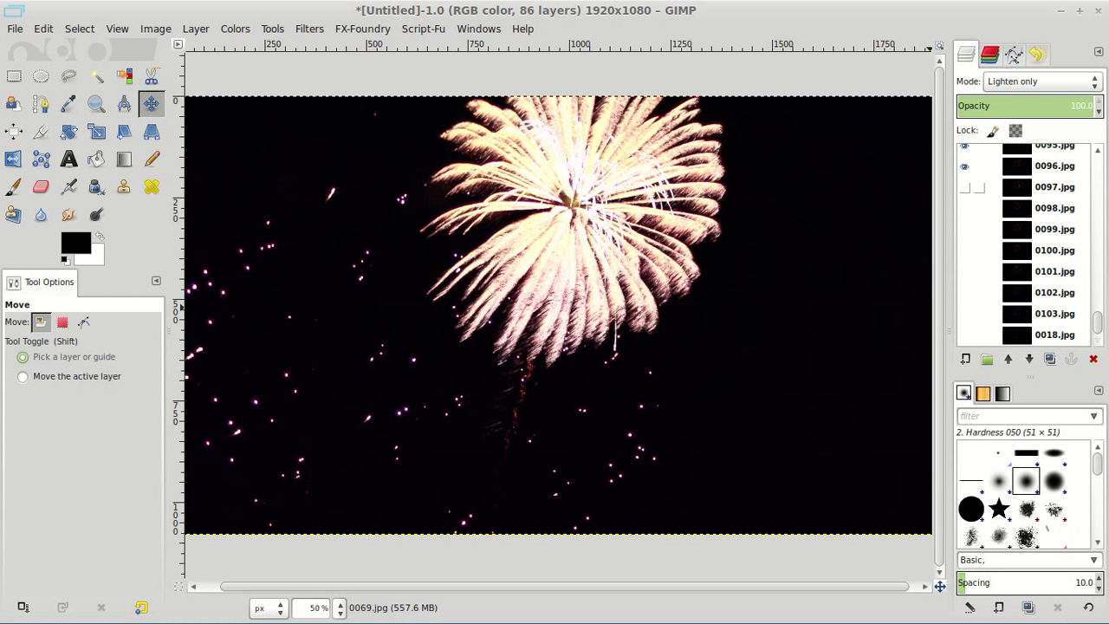
pyautogui.click(964, 165)
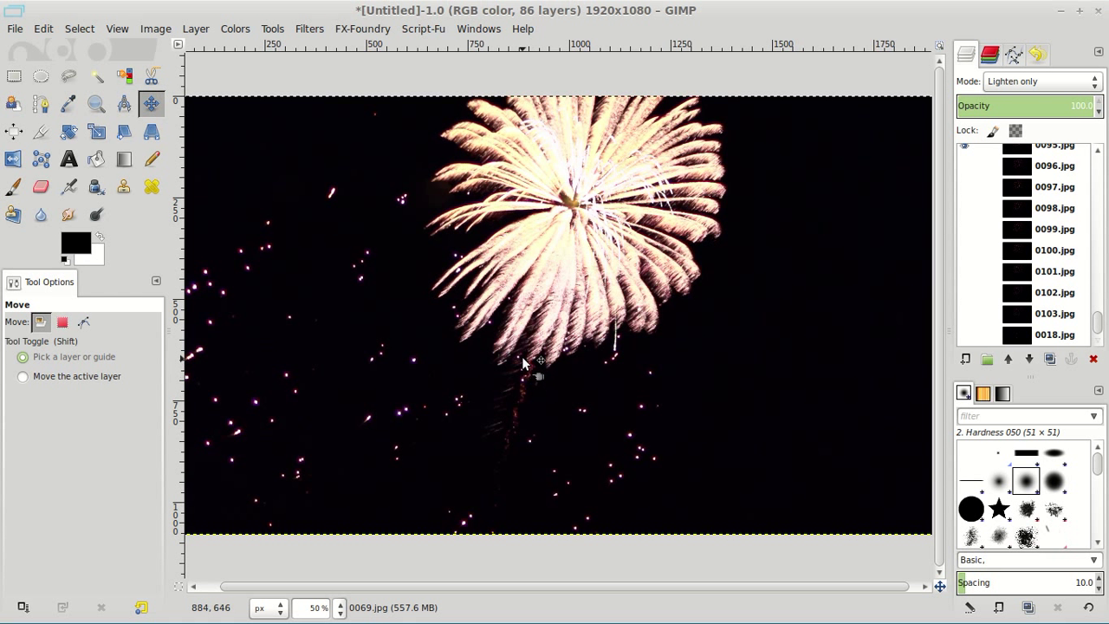
pyautogui.scroll(2, 967, 252)
pyautogui.scroll(3, 970, 252)
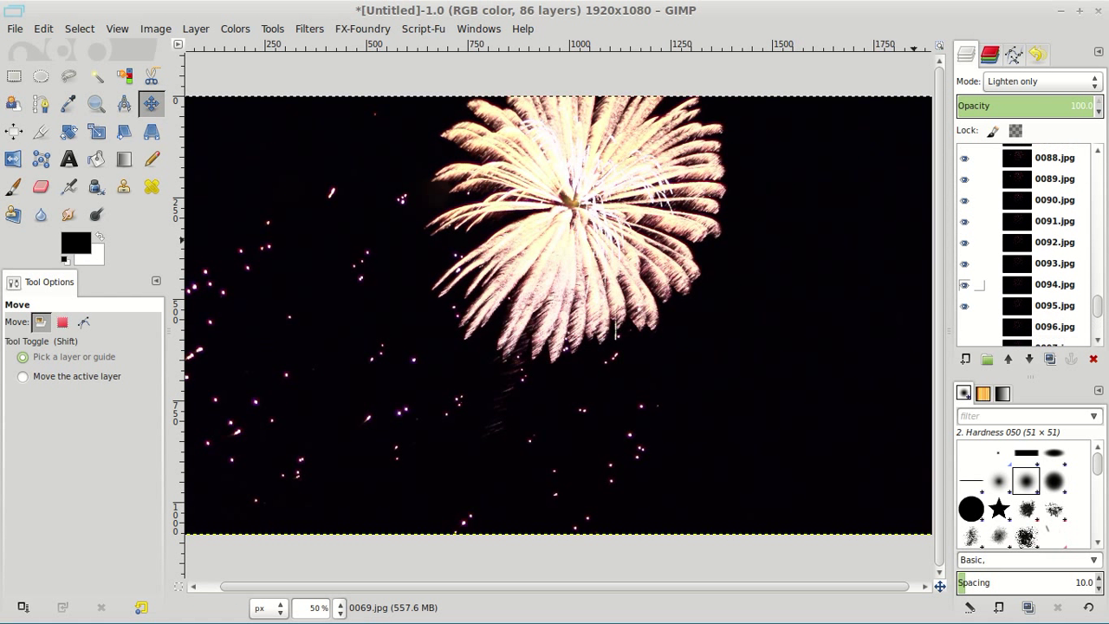
pyautogui.click(965, 304)
pyautogui.click(964, 285)
pyautogui.click(964, 262)
pyautogui.click(964, 242)
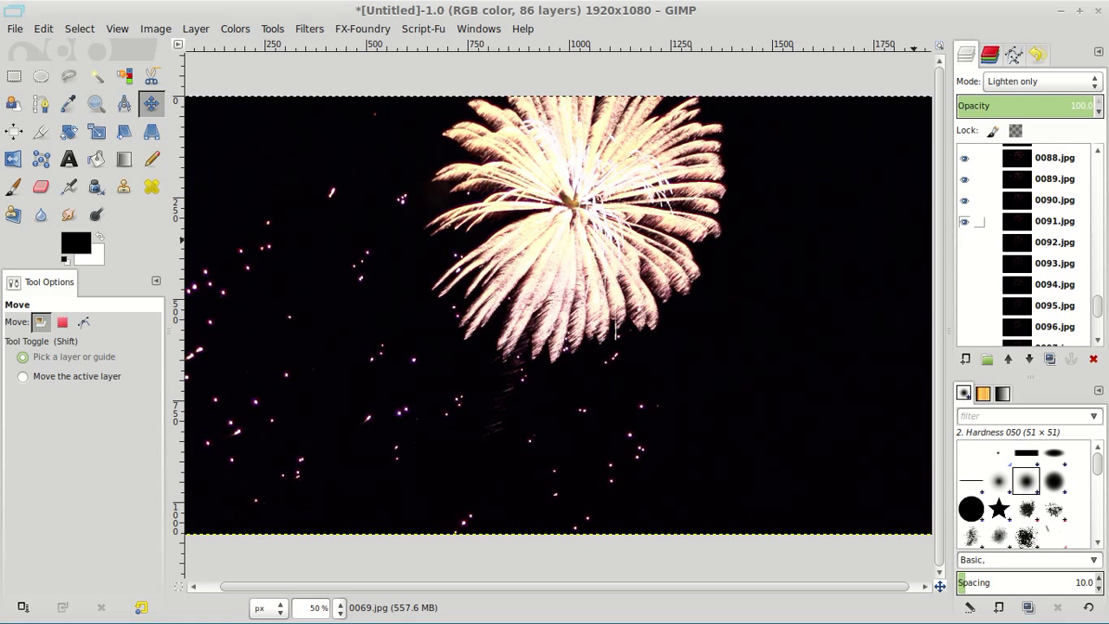
pyautogui.click(965, 221)
pyautogui.click(964, 201)
pyautogui.click(964, 178)
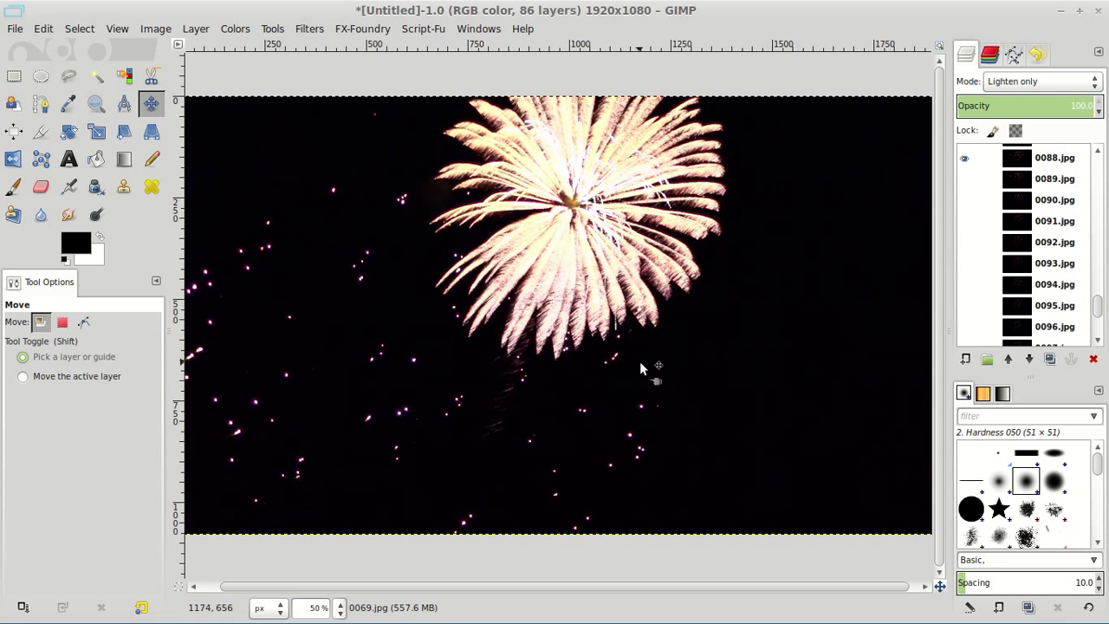
# - Hide frame layers 0050–0054, 0057–0059 and 0063–0065
pyautogui.scroll(3, 979, 260)
pyautogui.scroll(3, 980, 266)
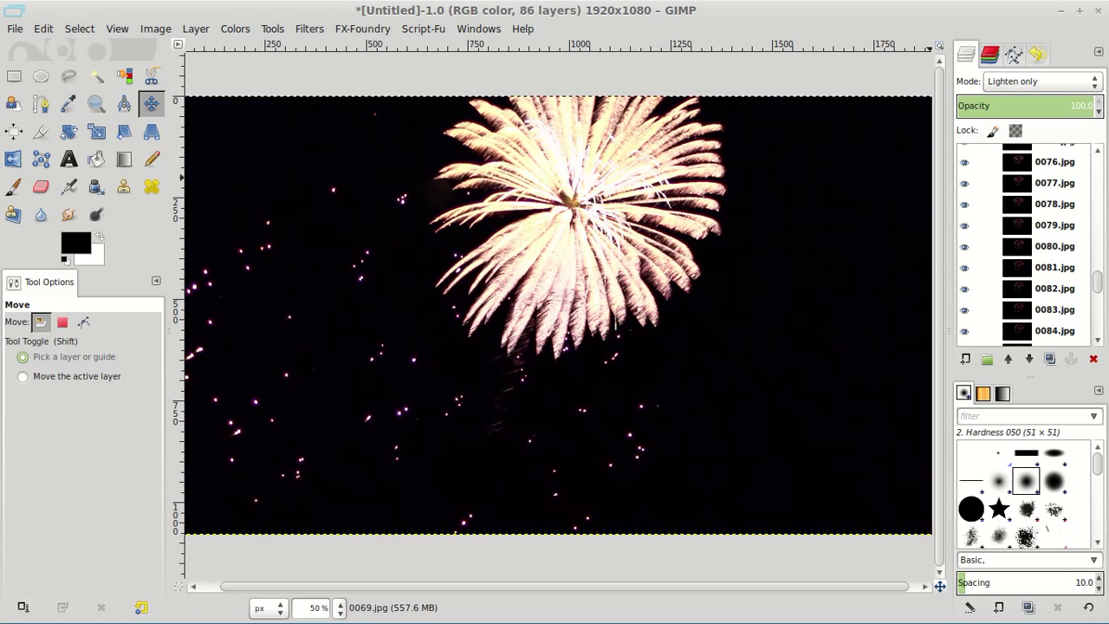
pyautogui.scroll(6, 980, 286)
pyautogui.scroll(8, 979, 224)
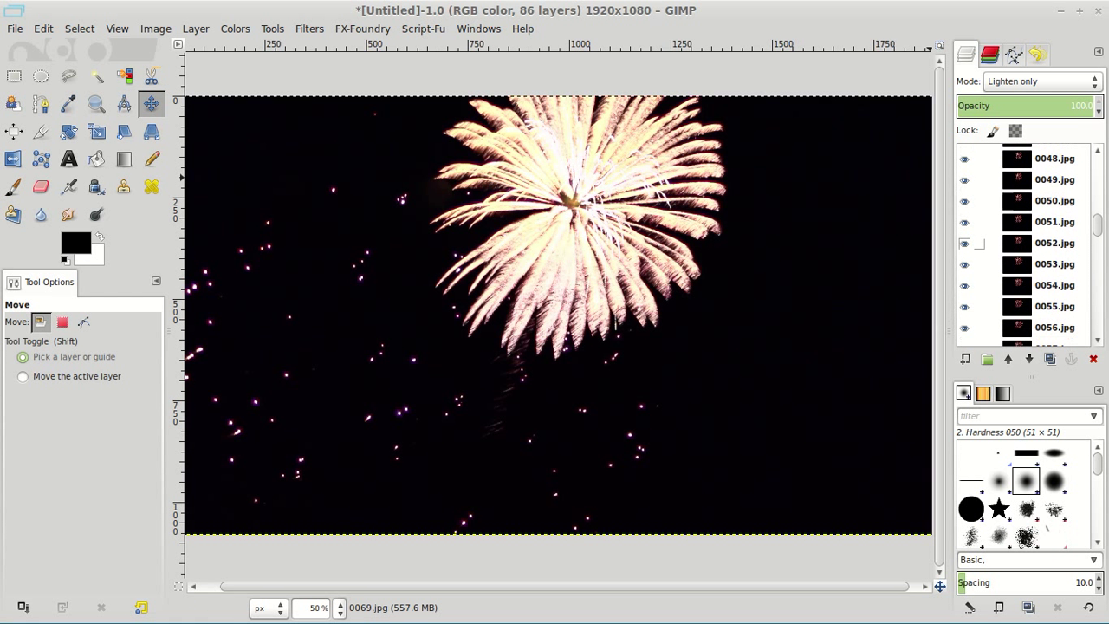
pyautogui.click(978, 202)
pyautogui.click(977, 223)
pyautogui.click(977, 243)
pyautogui.click(977, 264)
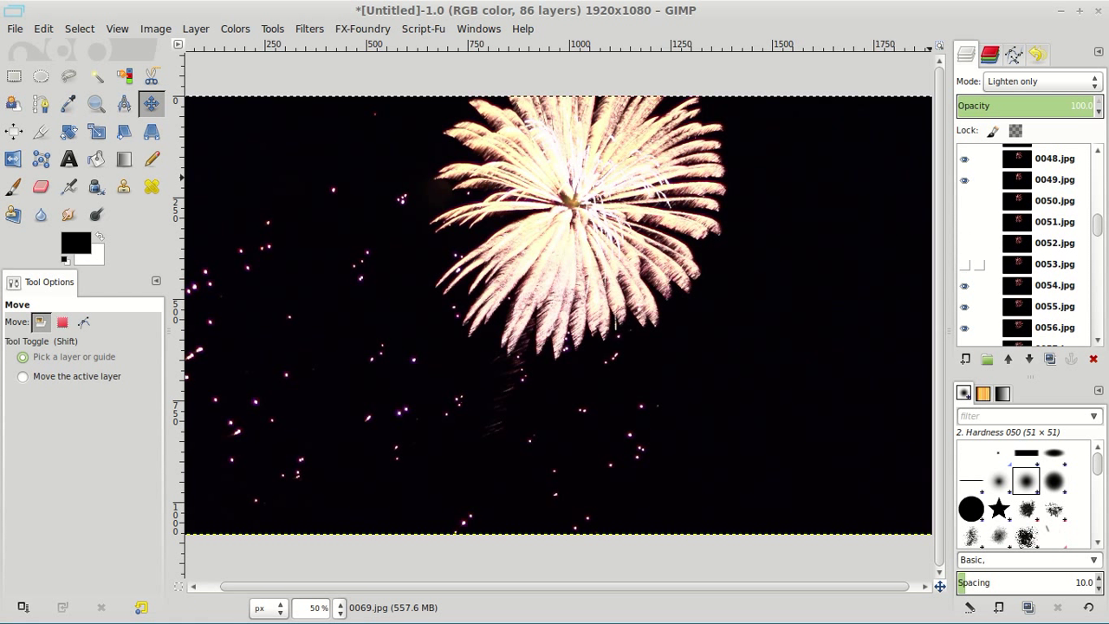
pyautogui.click(977, 286)
pyautogui.scroll(-4, 979, 294)
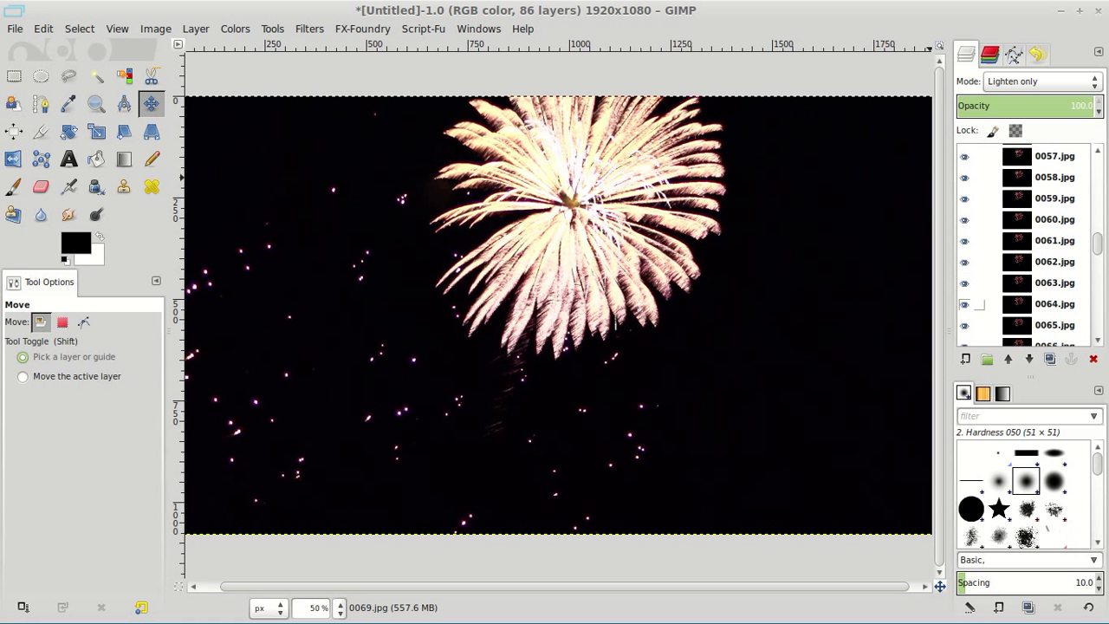
pyautogui.click(964, 282)
pyautogui.click(965, 303)
pyautogui.click(964, 325)
pyautogui.click(965, 198)
pyautogui.click(965, 177)
pyautogui.click(964, 156)
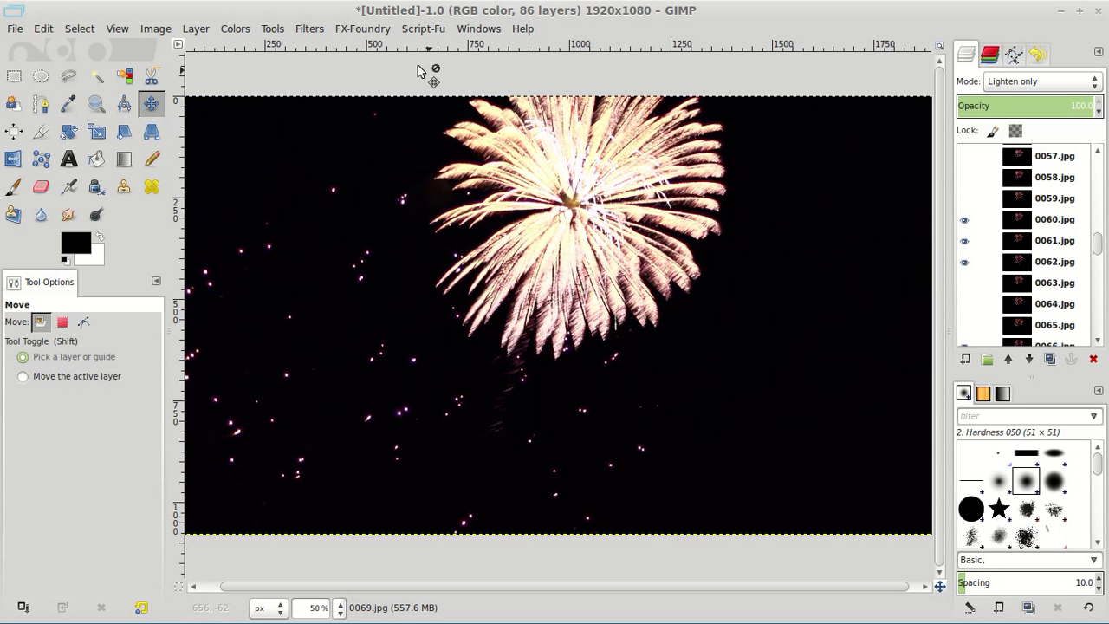
# - Batch-set layers 1–300 to Lighten Only, opacity 100 and Show Layers via Edit Attributes of Layers
pyautogui.click(362, 29)
pyautogui.moveTo(390, 184)
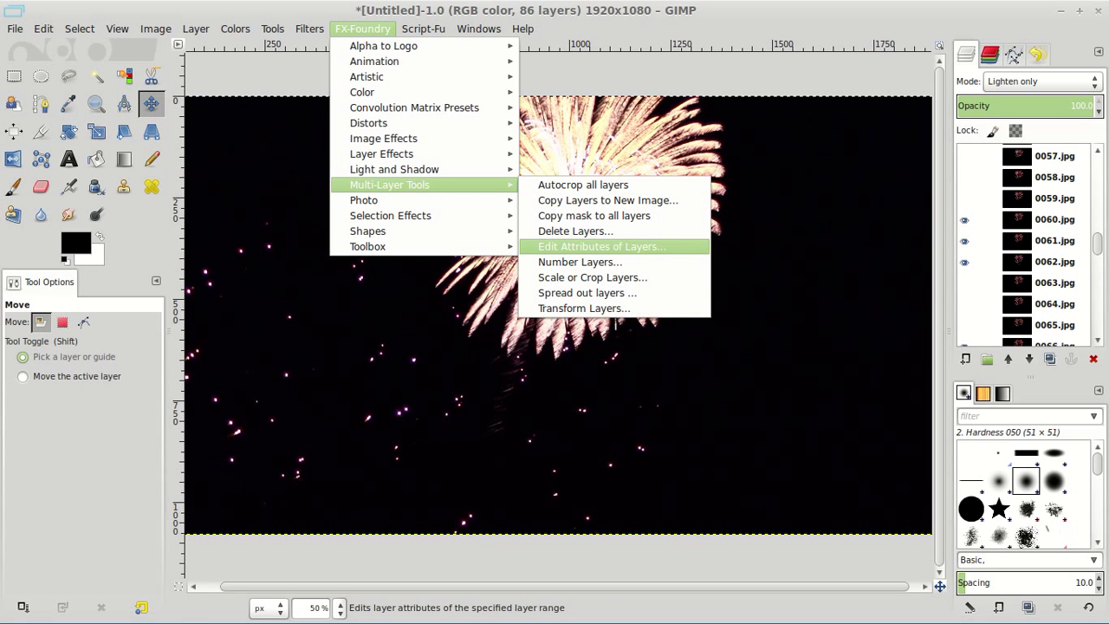
pyautogui.click(607, 247)
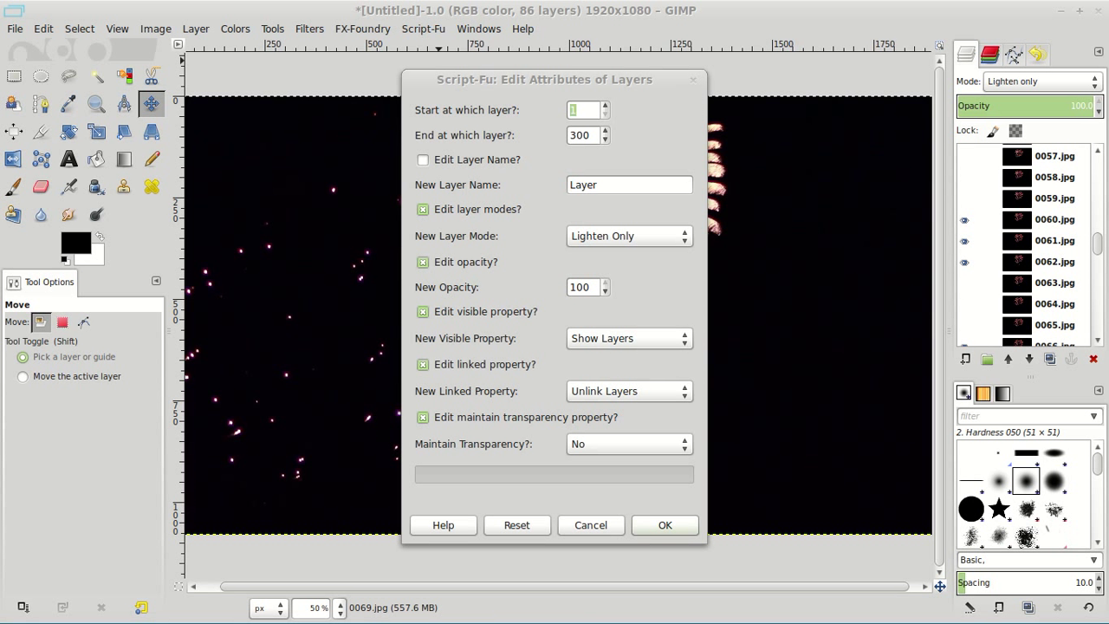
pyautogui.click(629, 338)
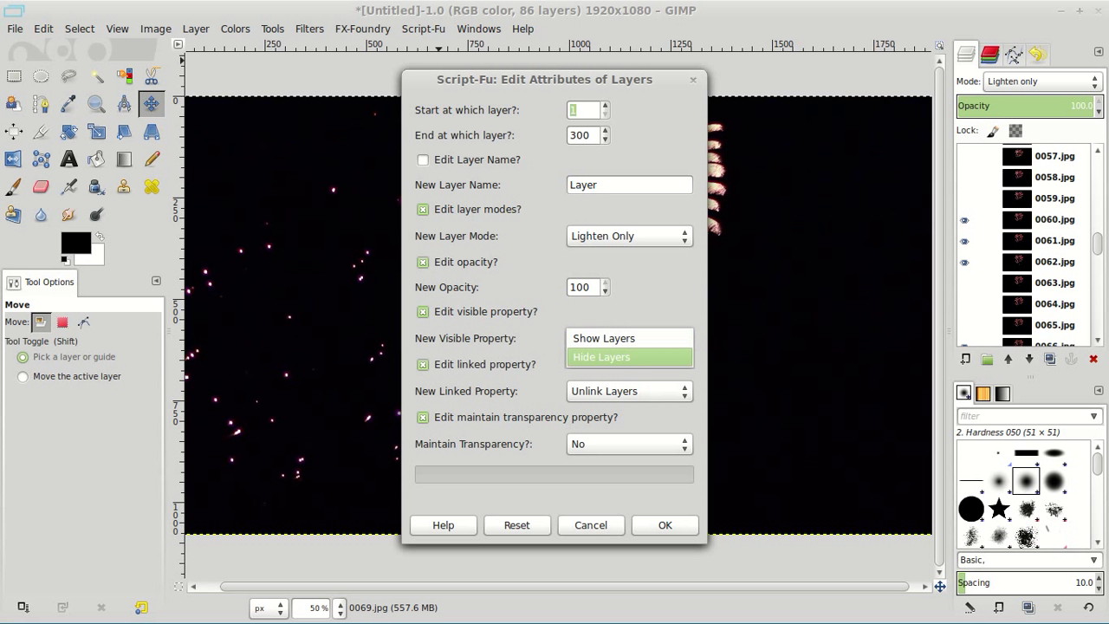
pyautogui.click(601, 357)
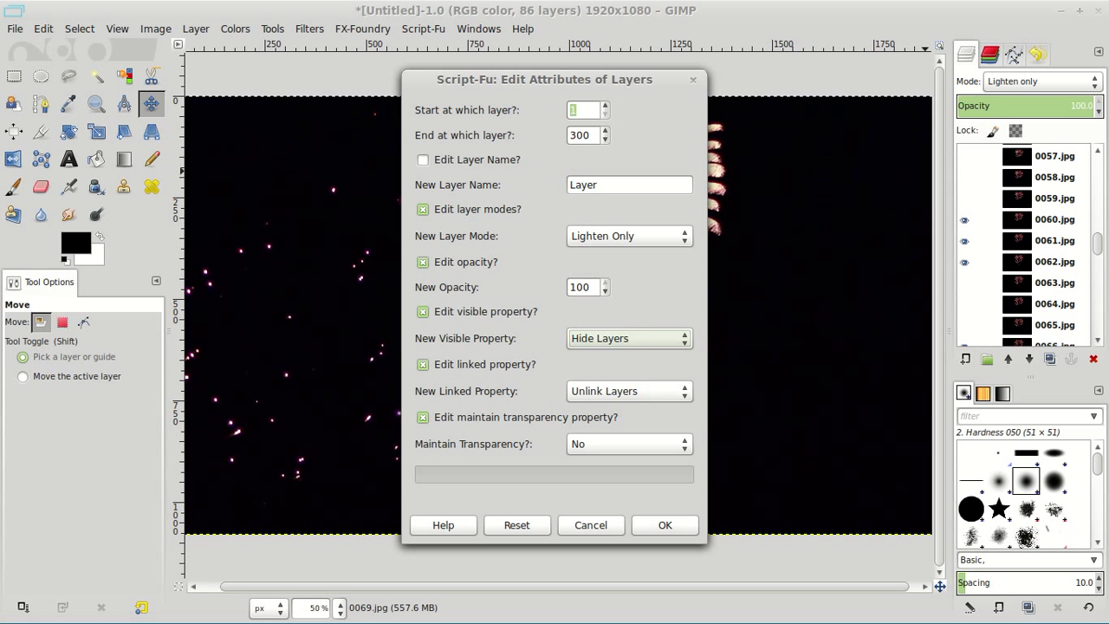
pyautogui.click(601, 338)
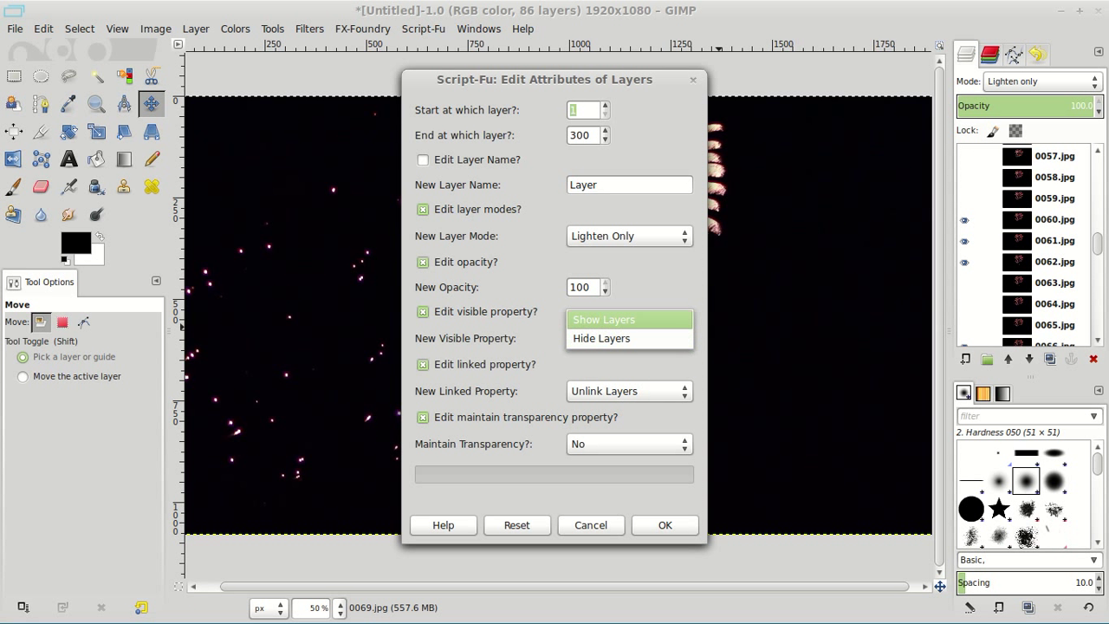
pyautogui.click(601, 318)
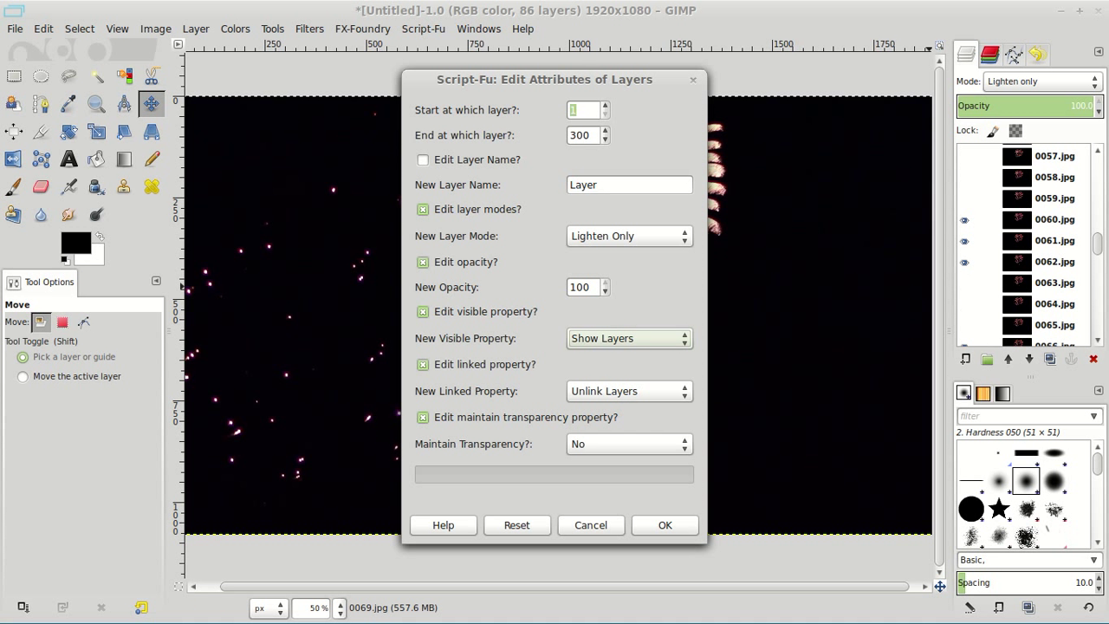
pyautogui.click(601, 338)
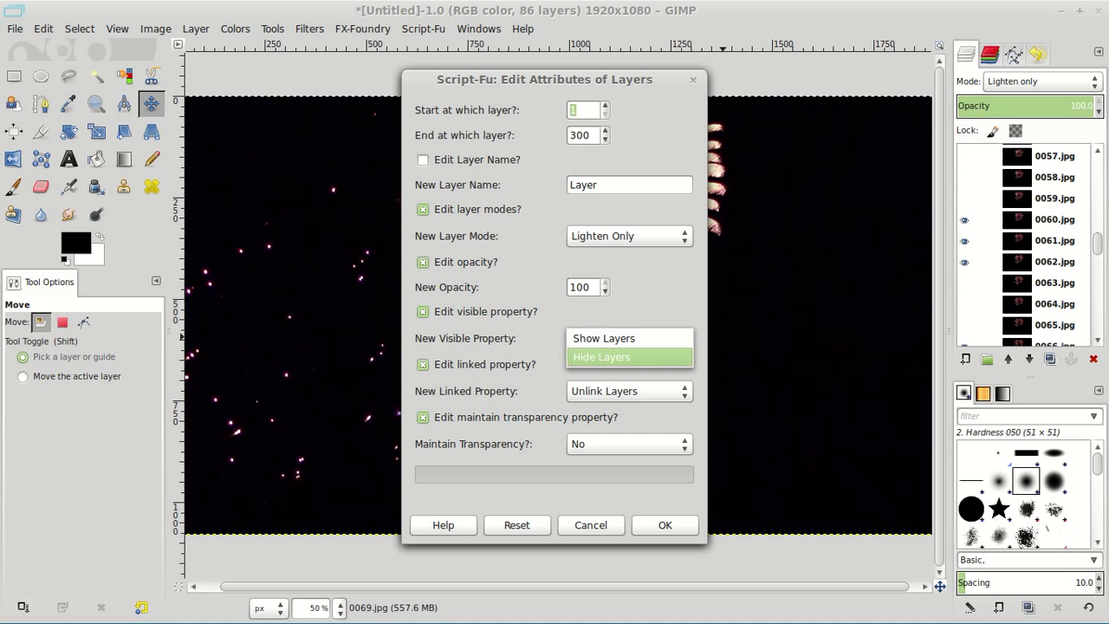
pyautogui.click(601, 357)
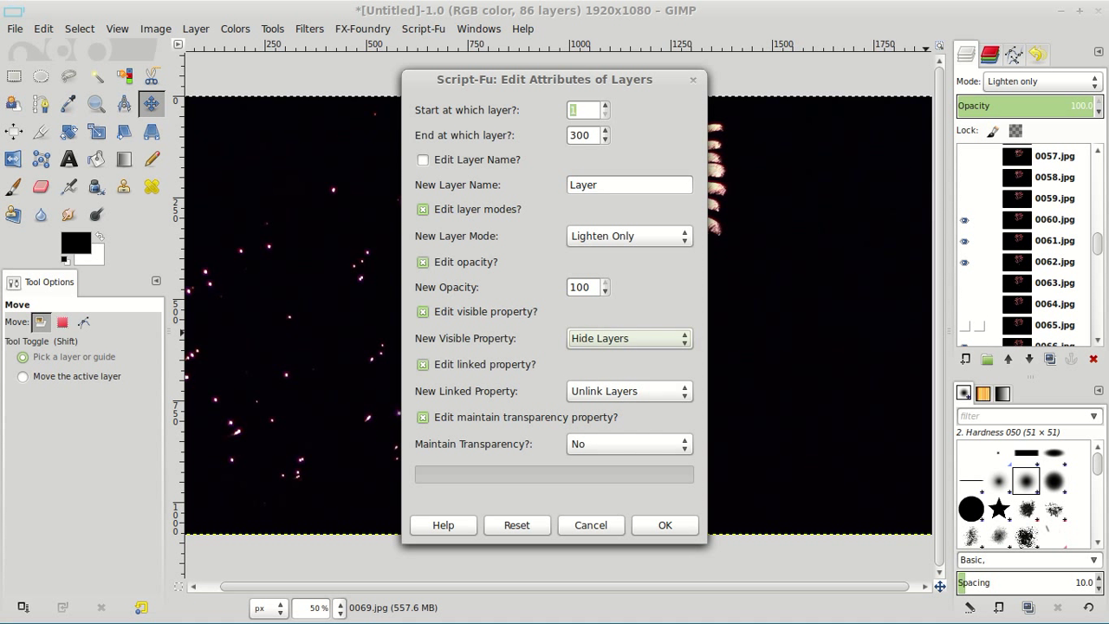
pyautogui.click(601, 338)
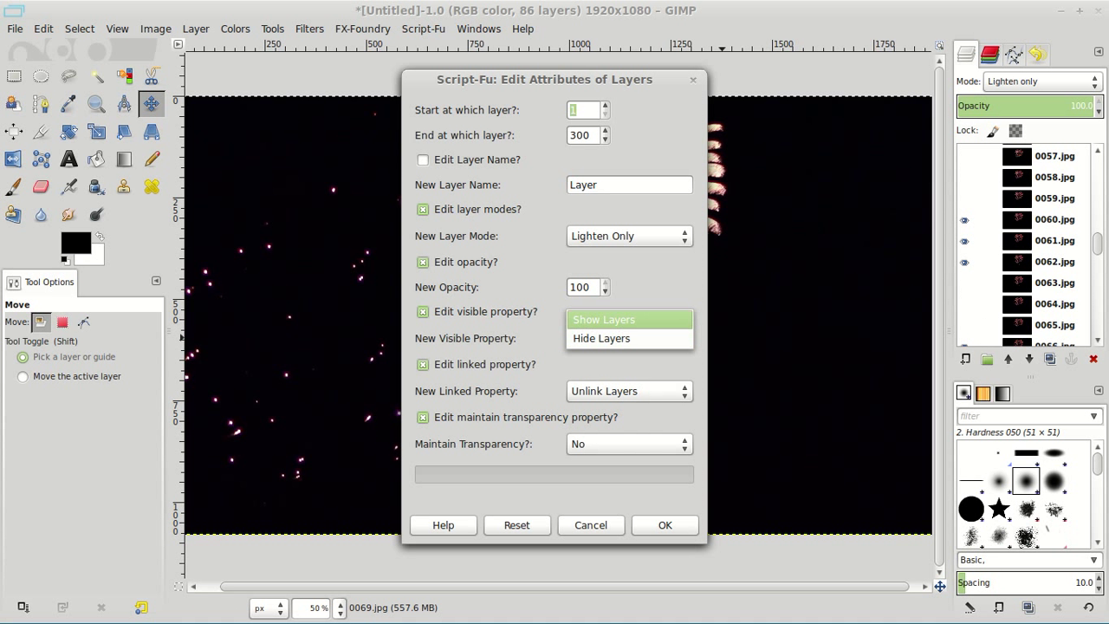
pyautogui.click(604, 319)
pyautogui.click(664, 525)
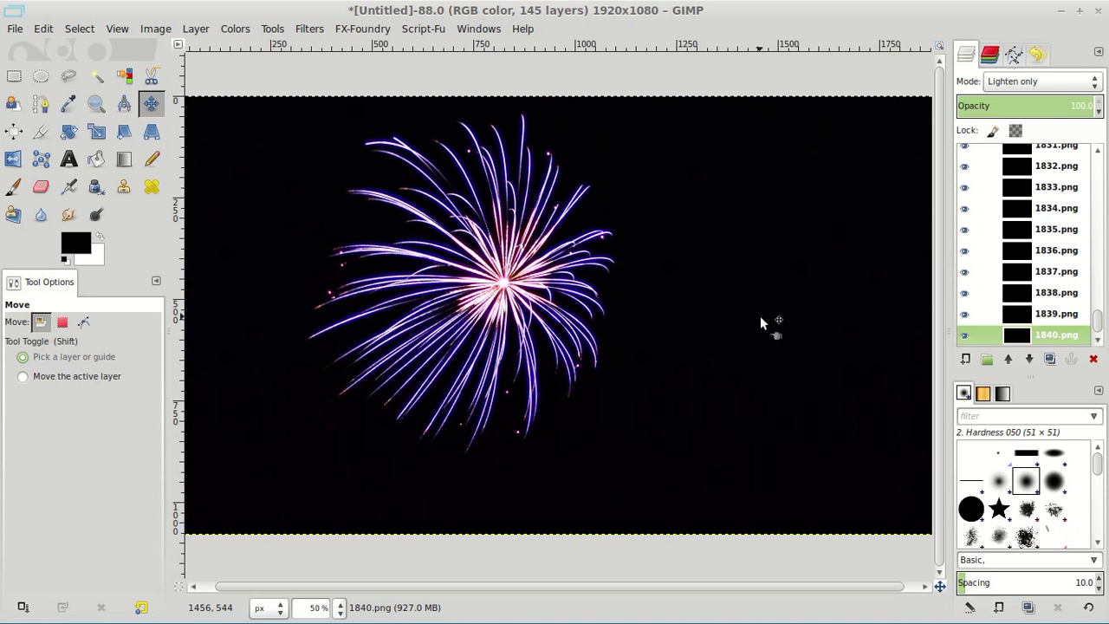
# - Zoom to 200% on the 145-layer purple burst, pan its centre and lower trails, then return to 100%
pyautogui.scroll(1, 540, 320)
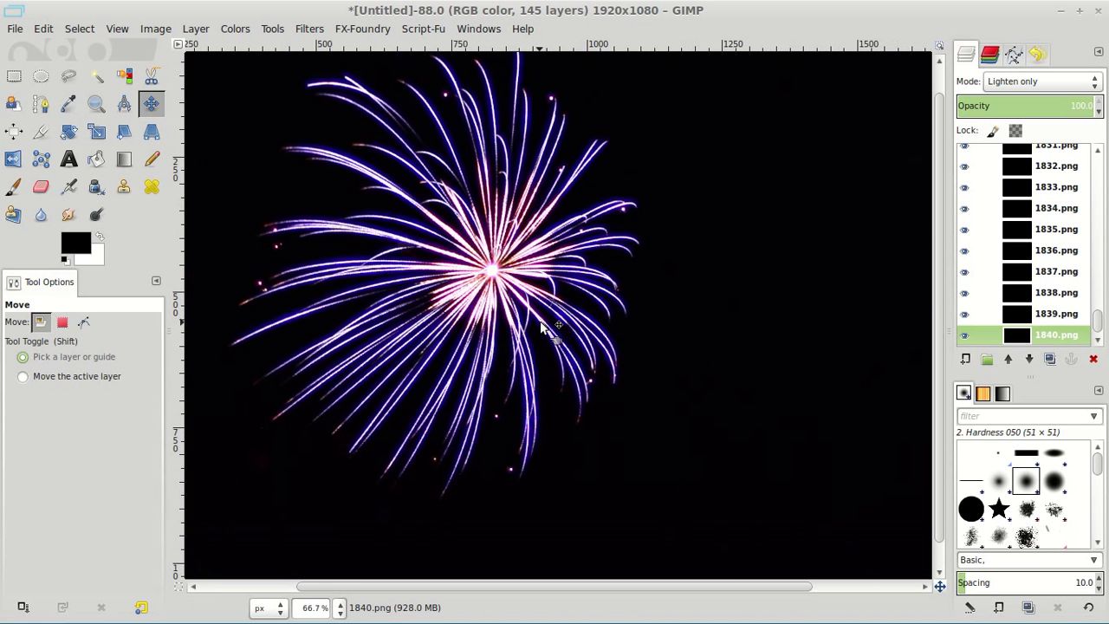
pyautogui.moveTo(531, 307); pyautogui.dragTo(562, 349)
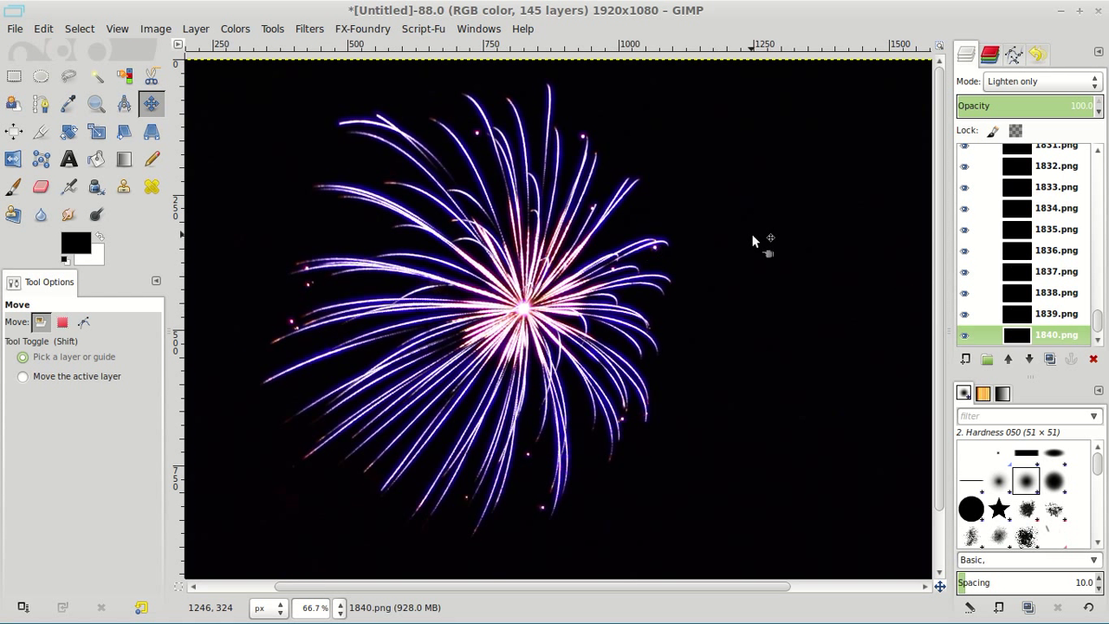
pyautogui.scroll(3, 1089, 280)
pyautogui.moveTo(1097, 316)
pyautogui.mouseDown()
pyautogui.moveTo(1101, 159)
pyautogui.moveTo(1102, 323)
pyautogui.moveTo(1102, 298)
pyautogui.mouseUp()
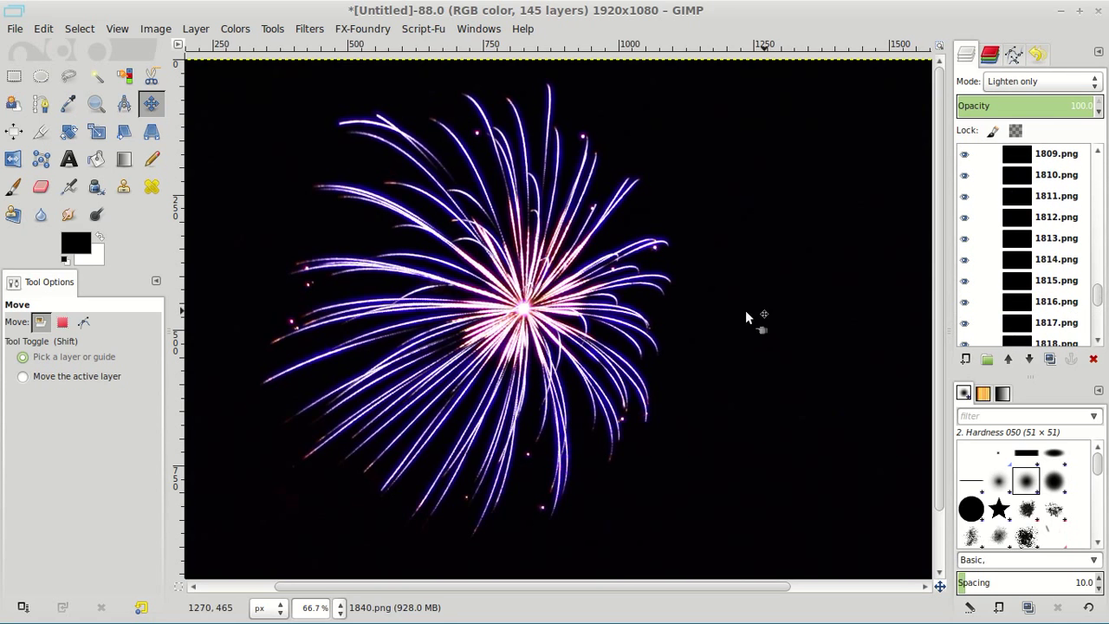
pyautogui.keyDown('ctrl'); pyautogui.scroll(3, 593, 321); pyautogui.keyUp('ctrl')
pyautogui.moveTo(572, 308); pyautogui.dragTo(624, 223)
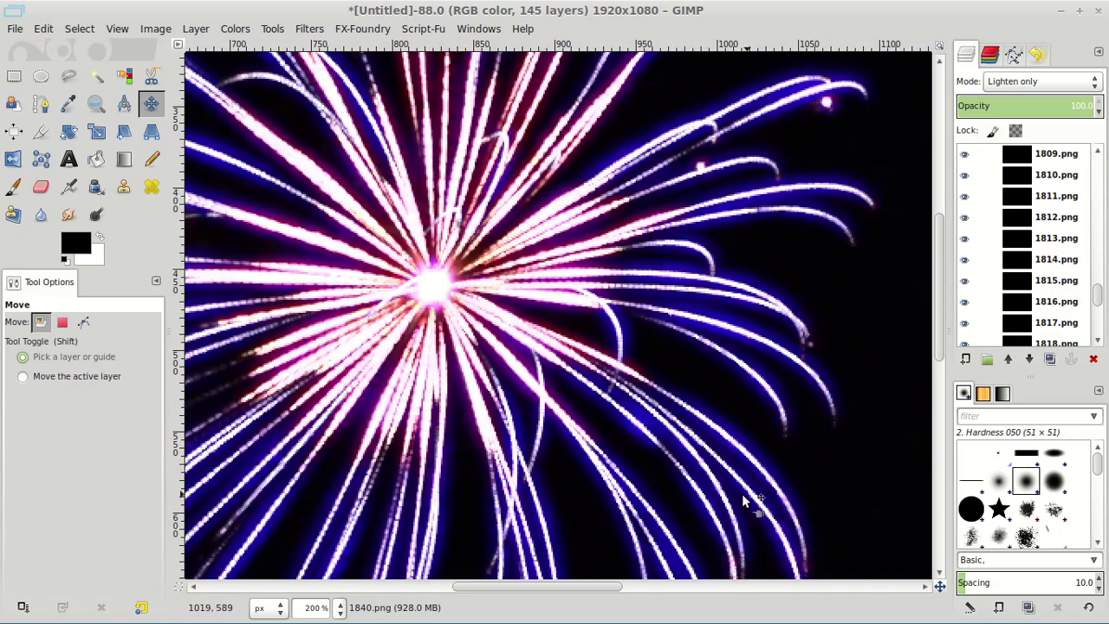
pyautogui.moveTo(554, 478); pyautogui.dragTo(688, 328)
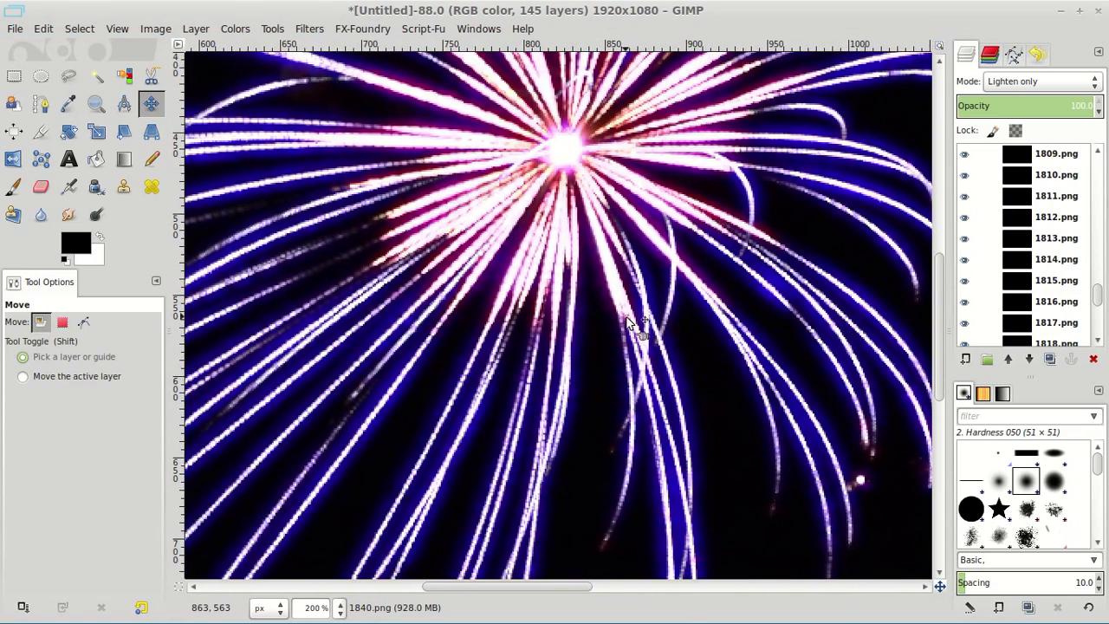
pyautogui.press('1')
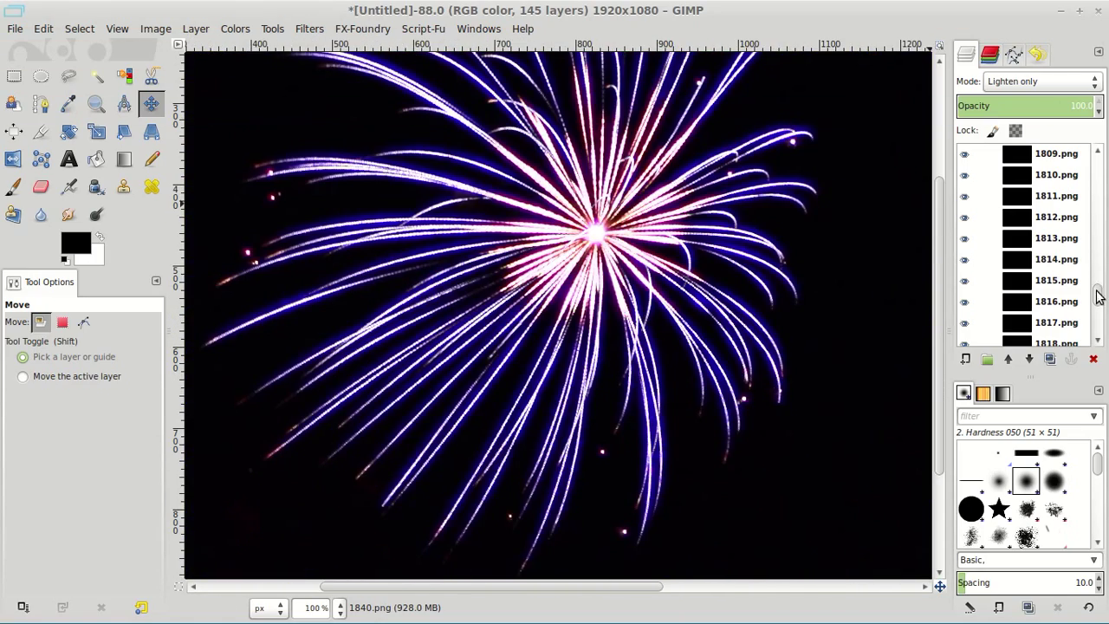
pyautogui.moveTo(1097, 296); pyautogui.dragTo(1096, 154)
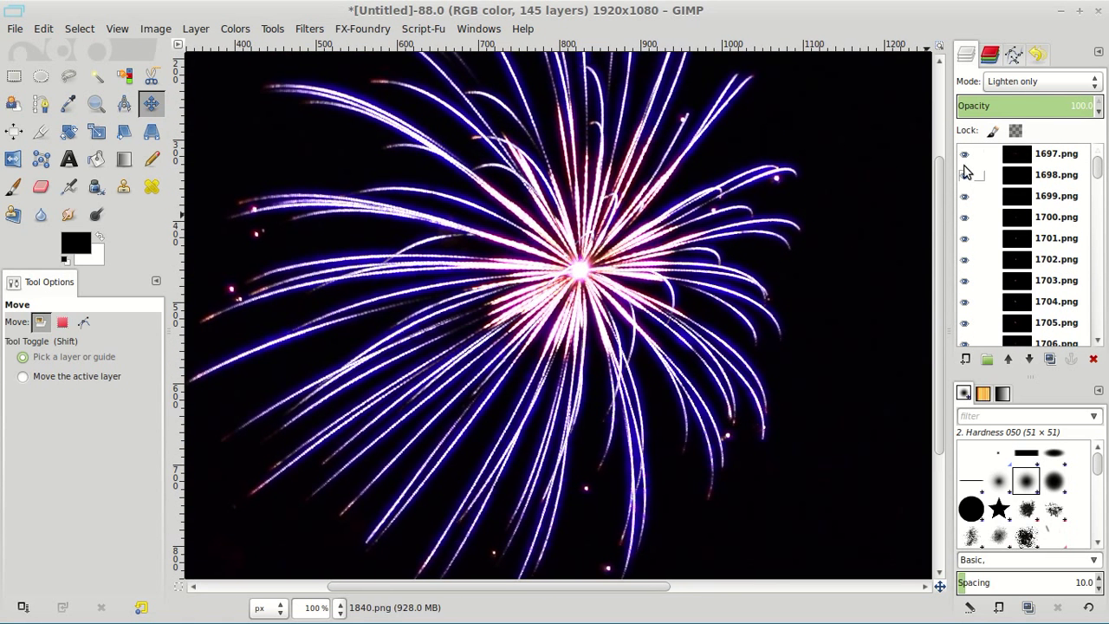
# - Hide frame layers 1701, 1702, 1714, 1718–1720, 1724 and 1726
pyautogui.click(964, 238)
pyautogui.click(964, 260)
pyautogui.scroll(-1, 968, 336)
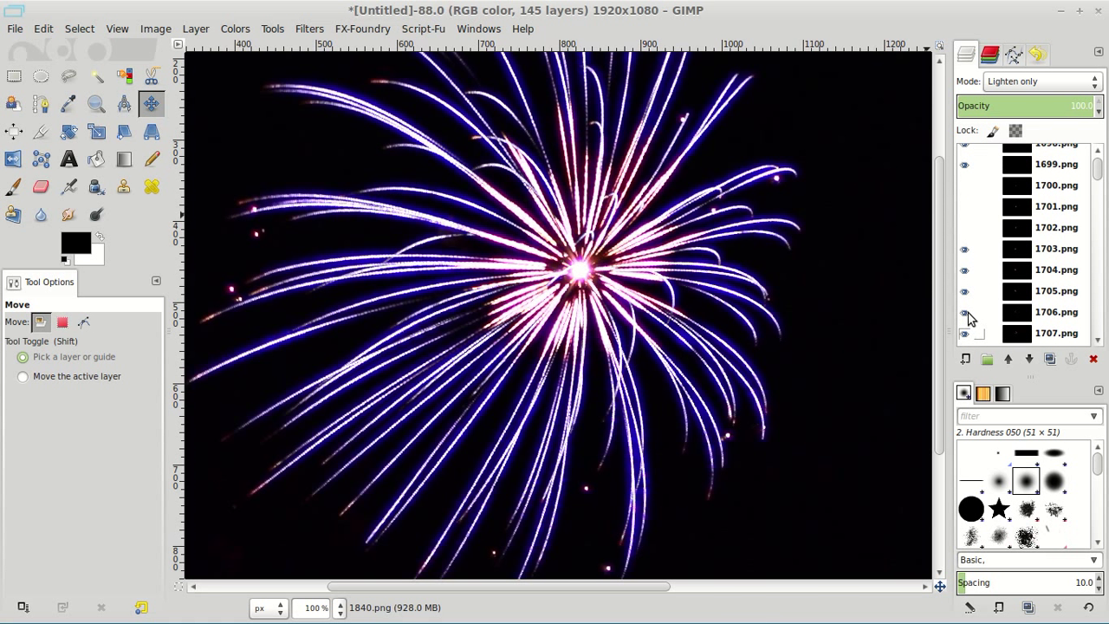
pyautogui.scroll(-1, 969, 336)
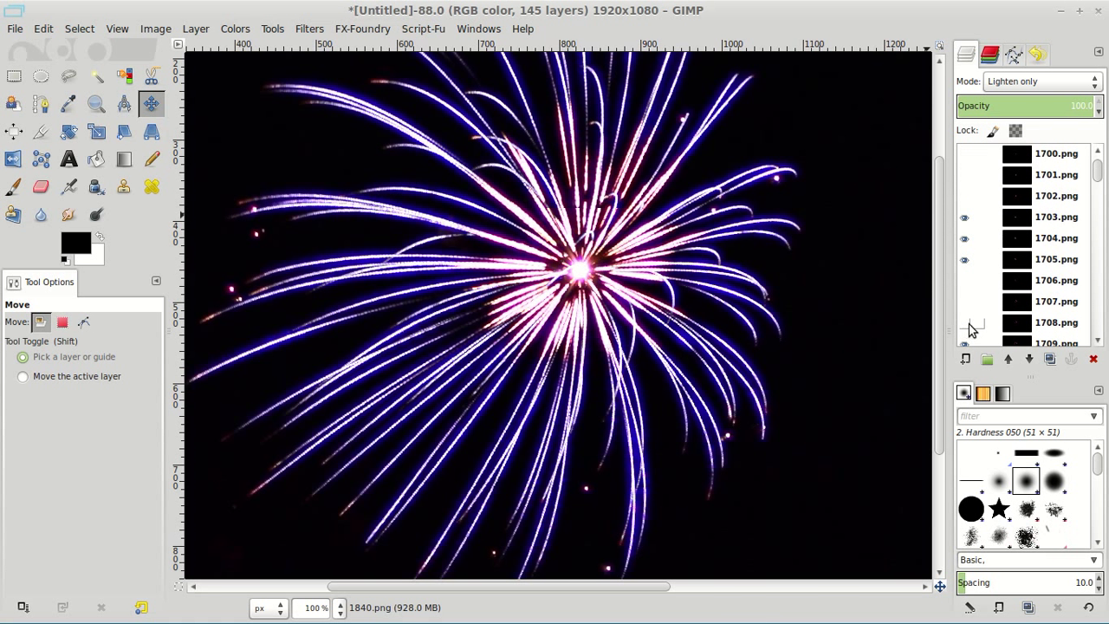
pyautogui.scroll(-3, 971, 327)
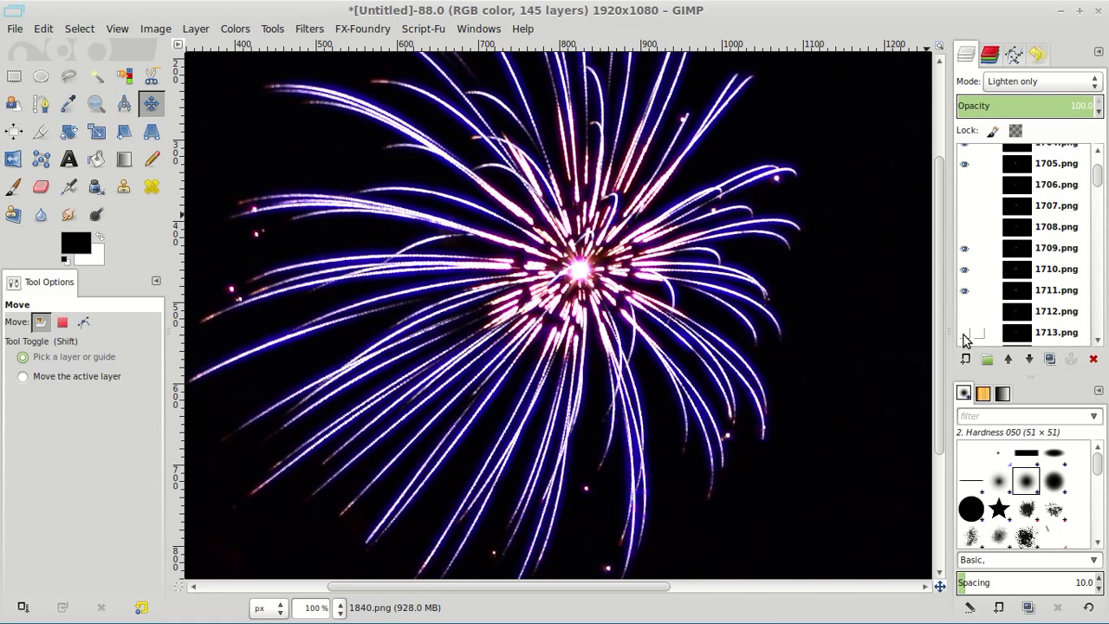
pyautogui.scroll(-1, 966, 338)
pyautogui.click(964, 324)
pyautogui.scroll(-4, 979, 328)
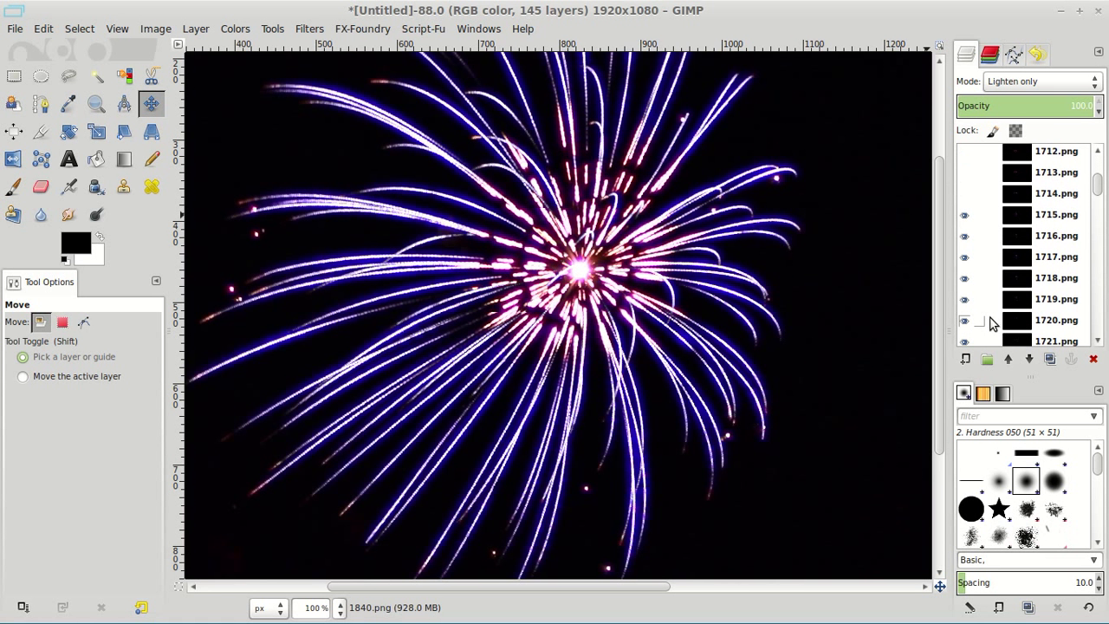
pyautogui.click(964, 277)
pyautogui.click(964, 299)
pyautogui.click(964, 320)
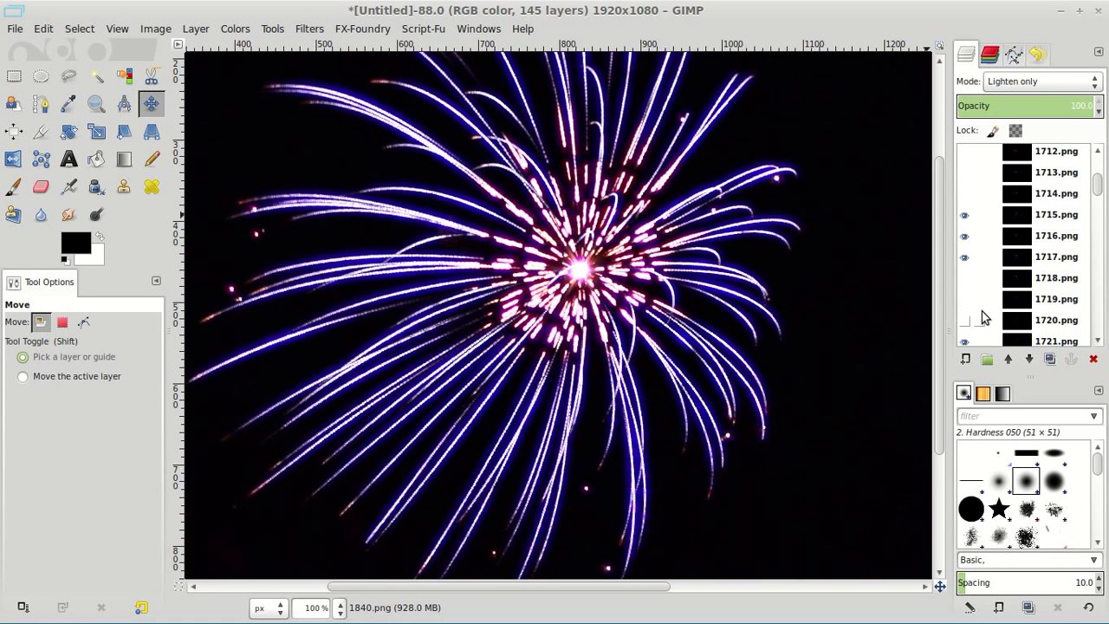
pyautogui.scroll(-3, 982, 316)
pyautogui.click(964, 310)
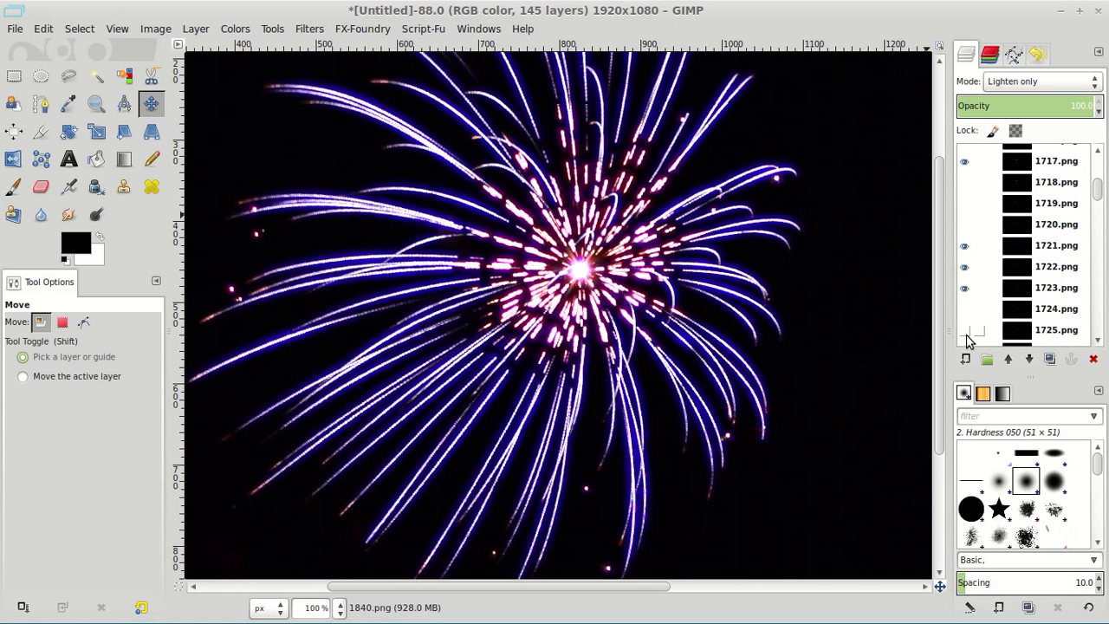
pyautogui.scroll(-1, 969, 338)
pyautogui.click(965, 320)
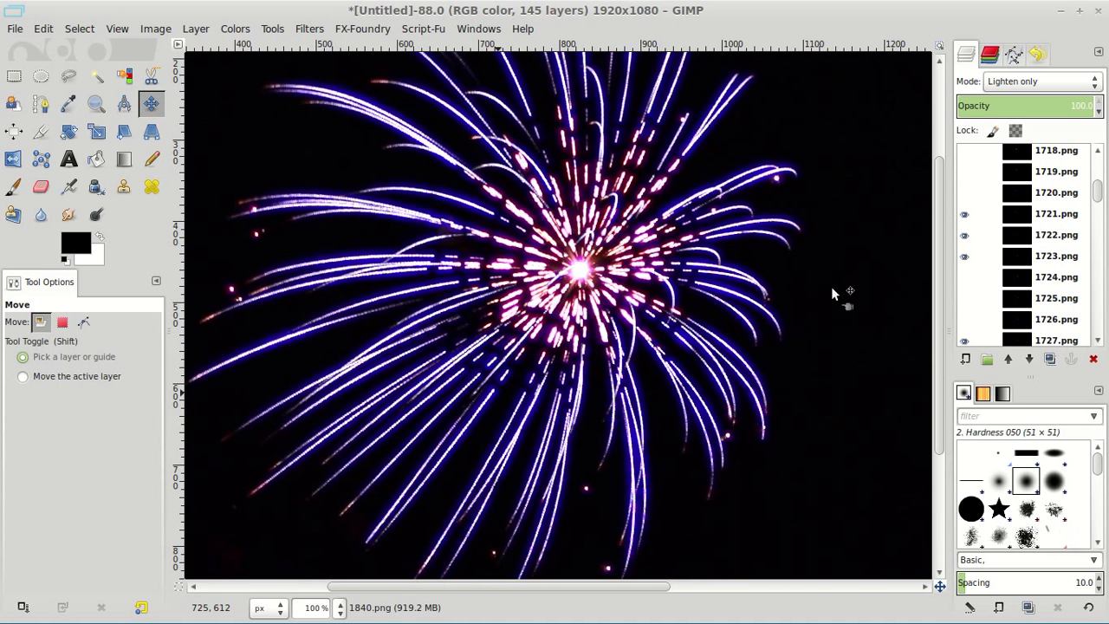
# - Hide frame layers 1730, 1731, 1738, 1742–1744 and 1748–1750
pyautogui.scroll(-2, 1023, 251)
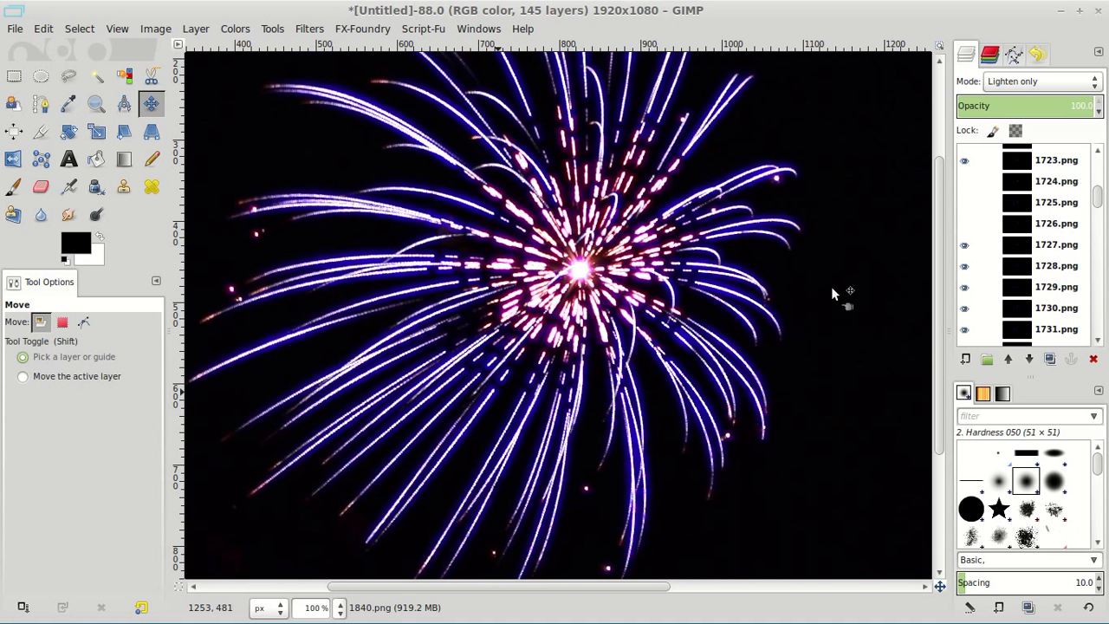
pyautogui.scroll(-3, 831, 286)
pyautogui.scroll(-1, 1013, 273)
pyautogui.scroll(-1, 1014, 273)
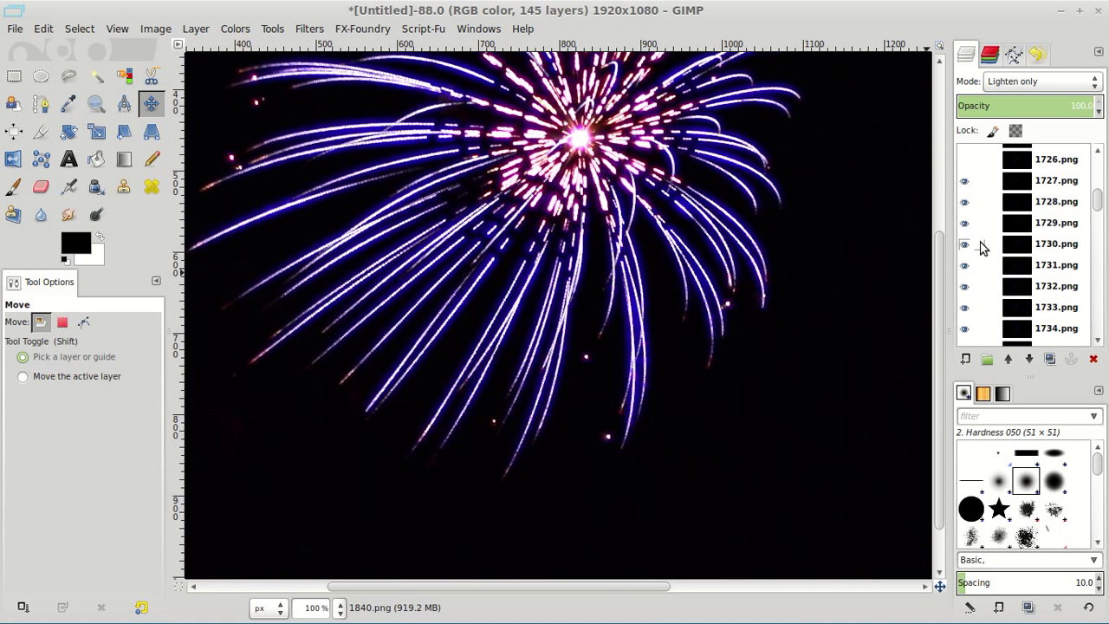
pyautogui.moveTo(964, 249); pyautogui.dragTo(969, 299)
pyautogui.scroll(-3, 988, 299)
pyautogui.click(965, 317)
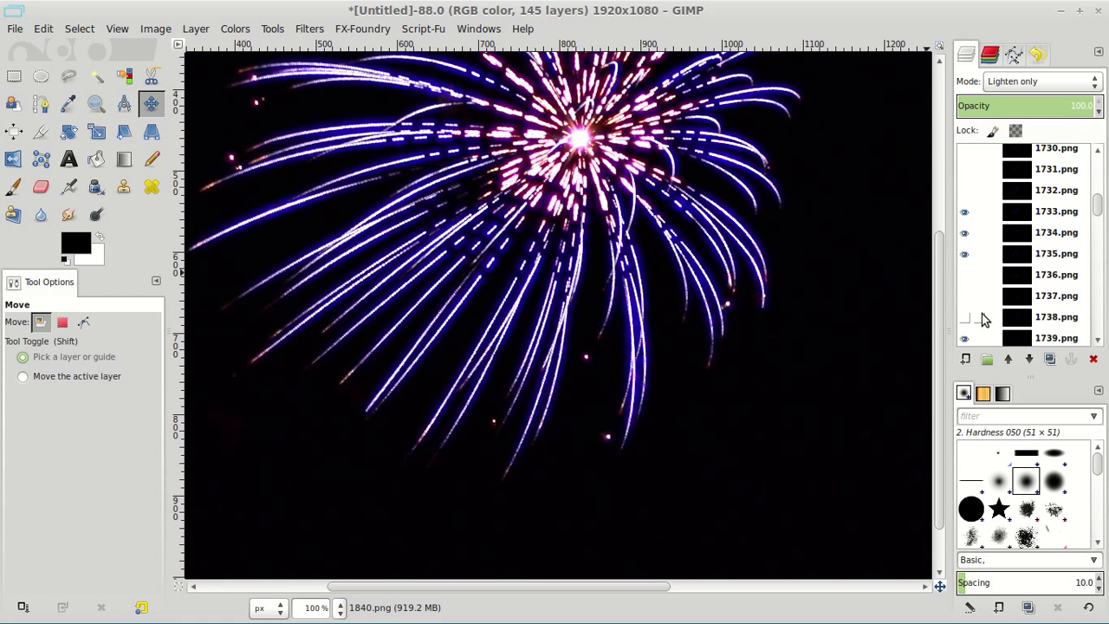
pyautogui.scroll(-4, 992, 317)
pyautogui.click(967, 293)
pyautogui.click(965, 273)
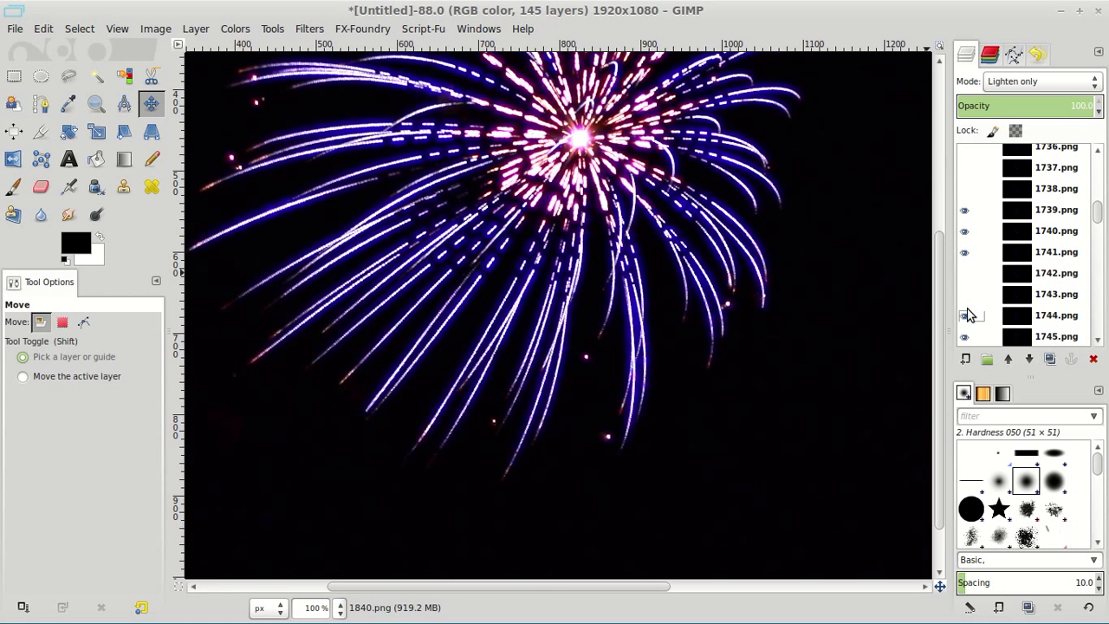
pyautogui.click(965, 316)
pyautogui.scroll(-4, 985, 315)
pyautogui.click(965, 272)
pyautogui.click(967, 293)
pyautogui.click(966, 315)
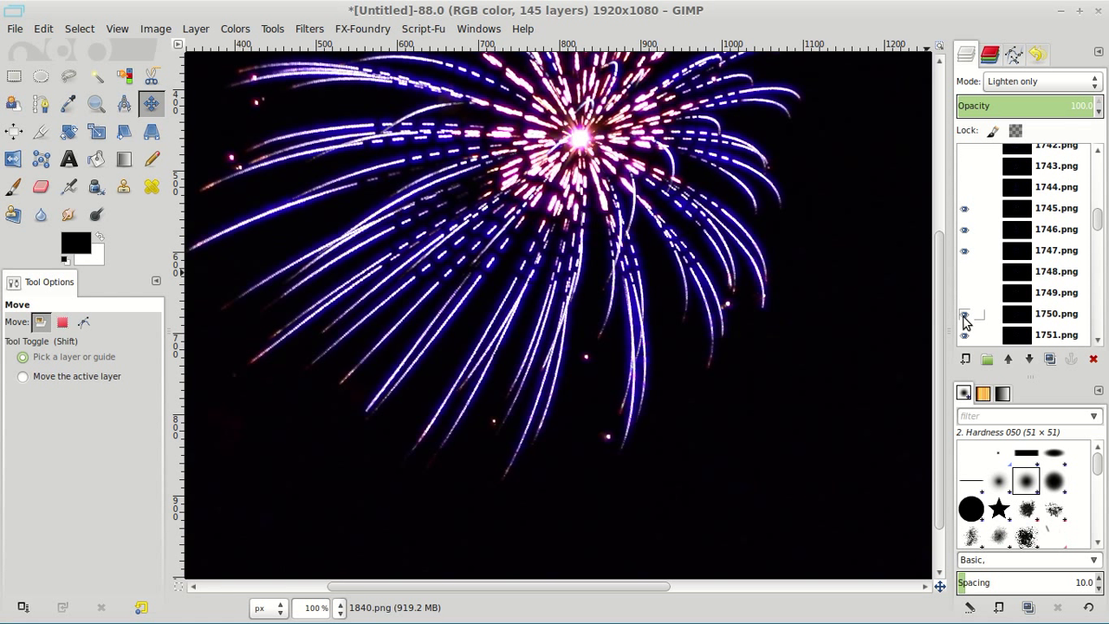
# - Hide frame layers 1754, 1755, 1761, 1762 and 1772–1774
pyautogui.scroll(-4, 992, 314)
pyautogui.click(966, 302)
pyautogui.click(966, 324)
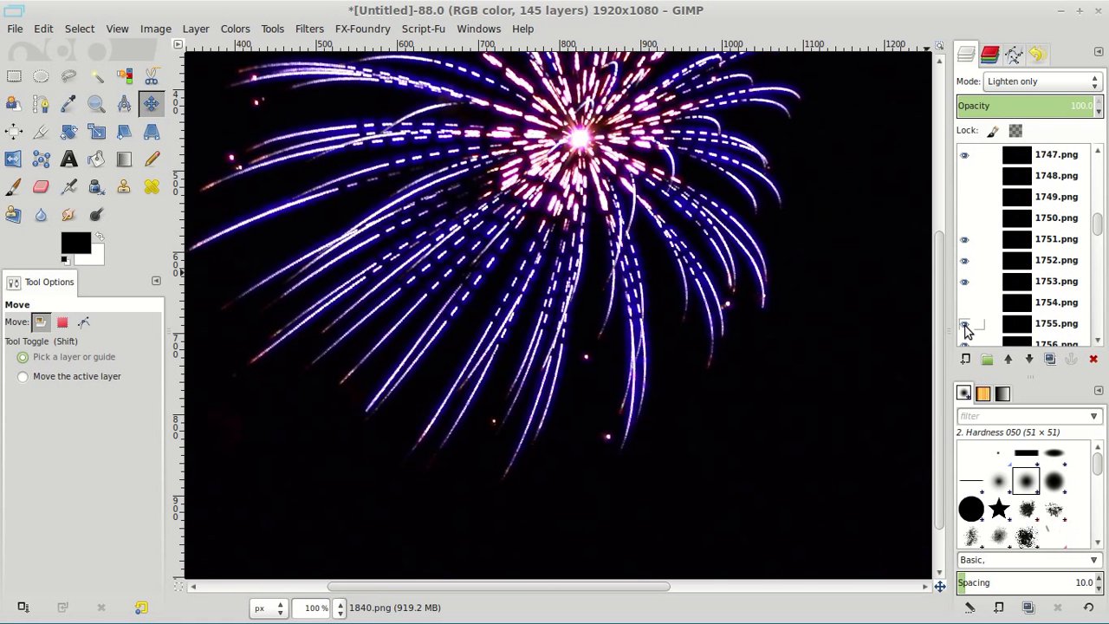
pyautogui.scroll(-4, 1018, 307)
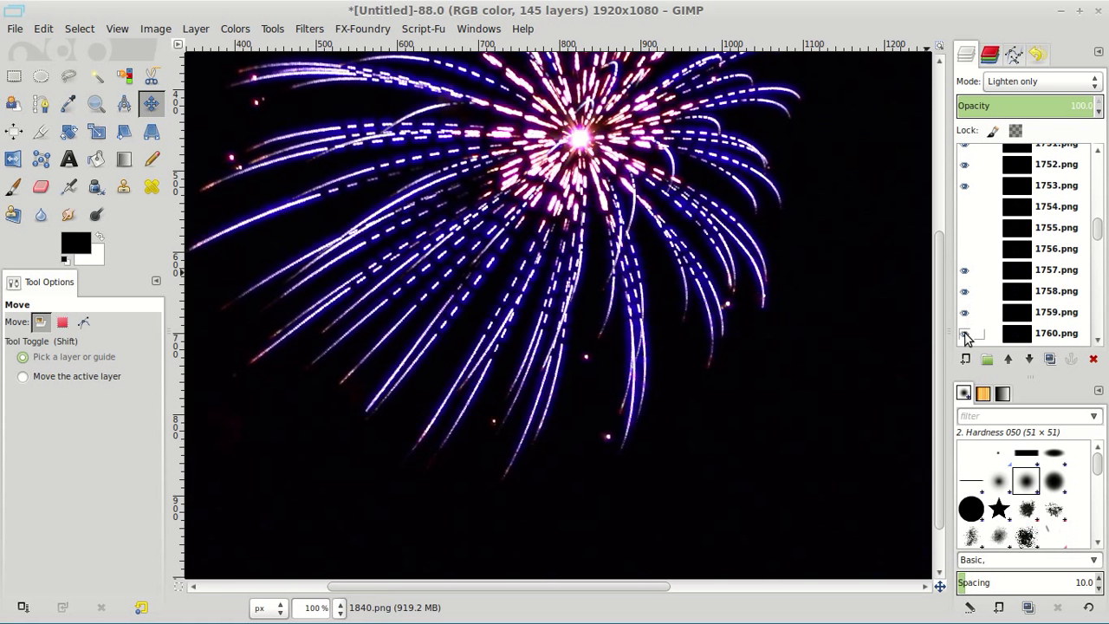
pyautogui.scroll(-2, 969, 334)
pyautogui.click(965, 291)
pyautogui.click(965, 312)
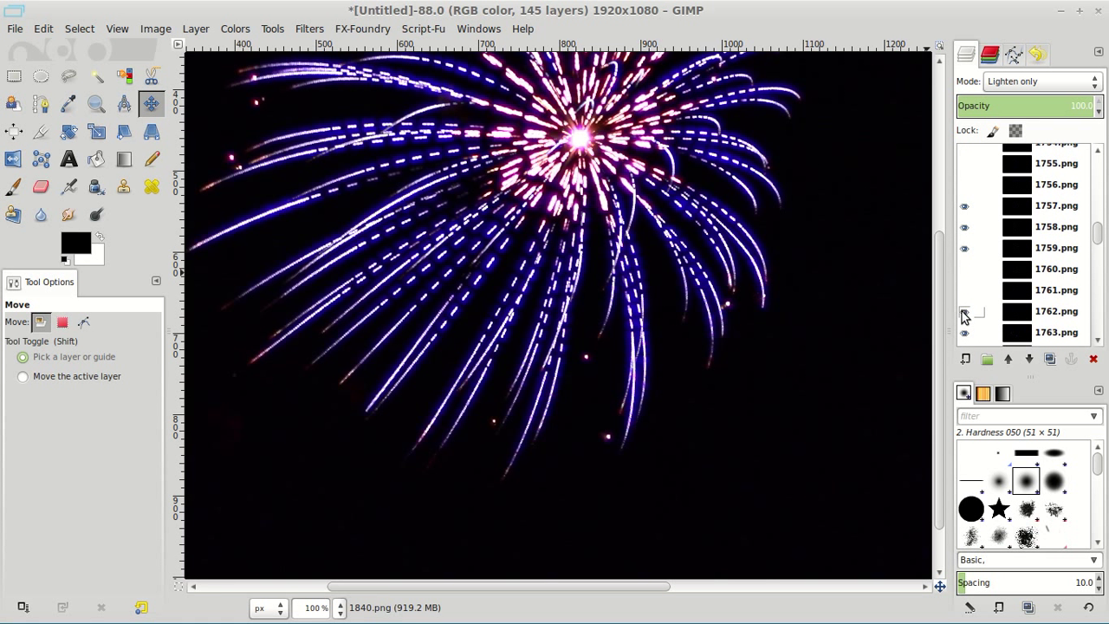
pyautogui.scroll(-3, 996, 313)
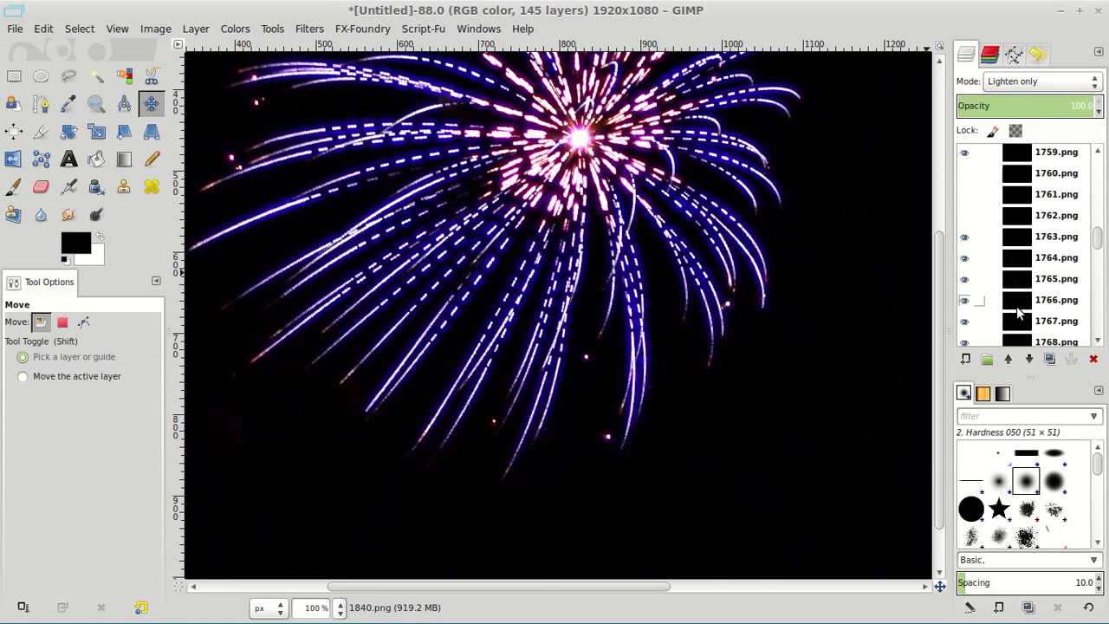
pyautogui.scroll(-3, 1001, 319)
pyautogui.click(964, 298)
pyautogui.click(964, 318)
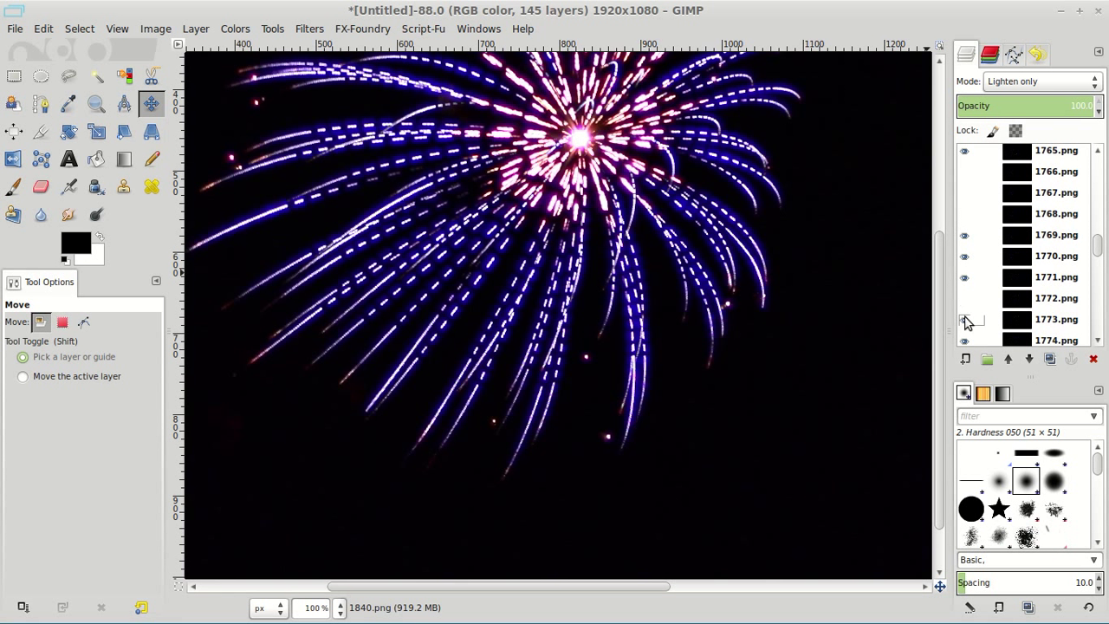
pyautogui.click(966, 341)
pyautogui.scroll(-2, 969, 347)
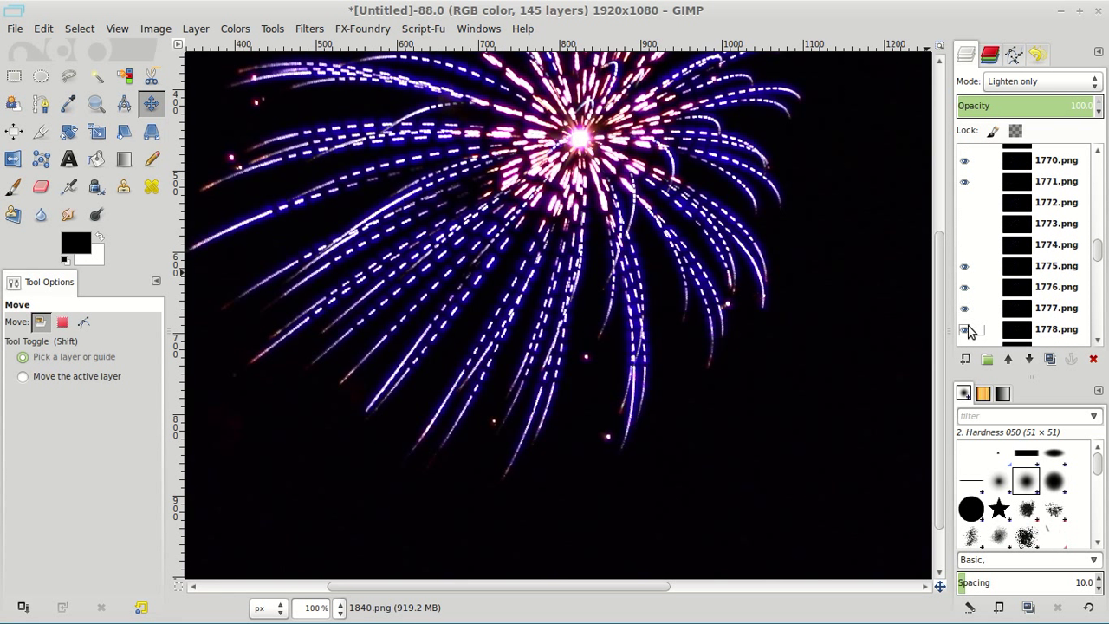
pyautogui.scroll(-2, 971, 332)
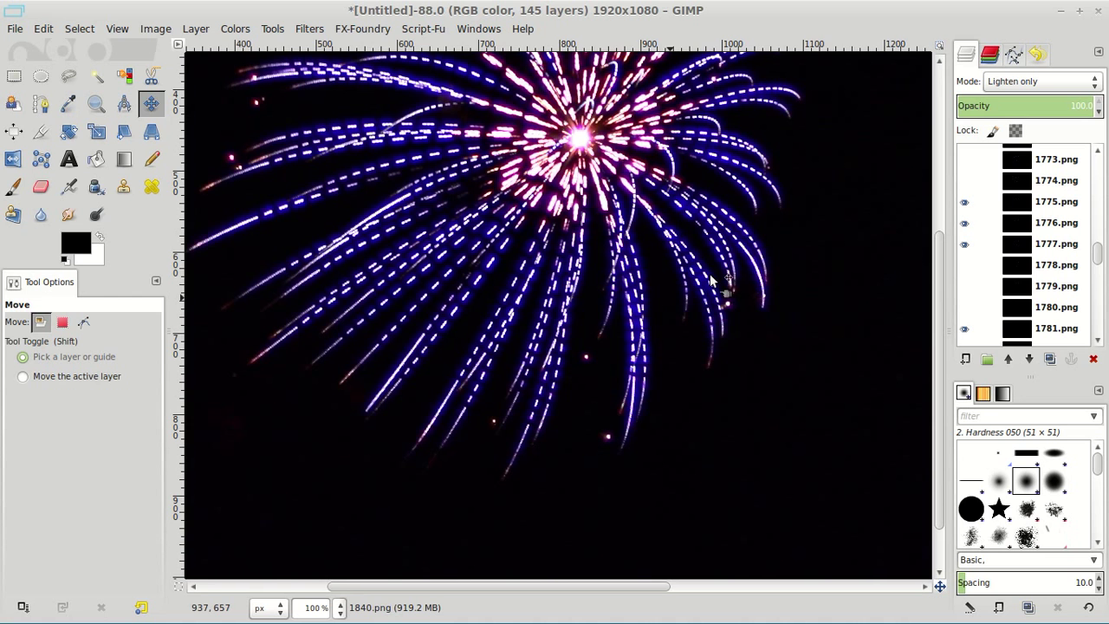
# - Show frame 1776.png in place of 1775.png
pyautogui.scroll(5, 671, 286)
pyautogui.scroll(-4, 554, 316)
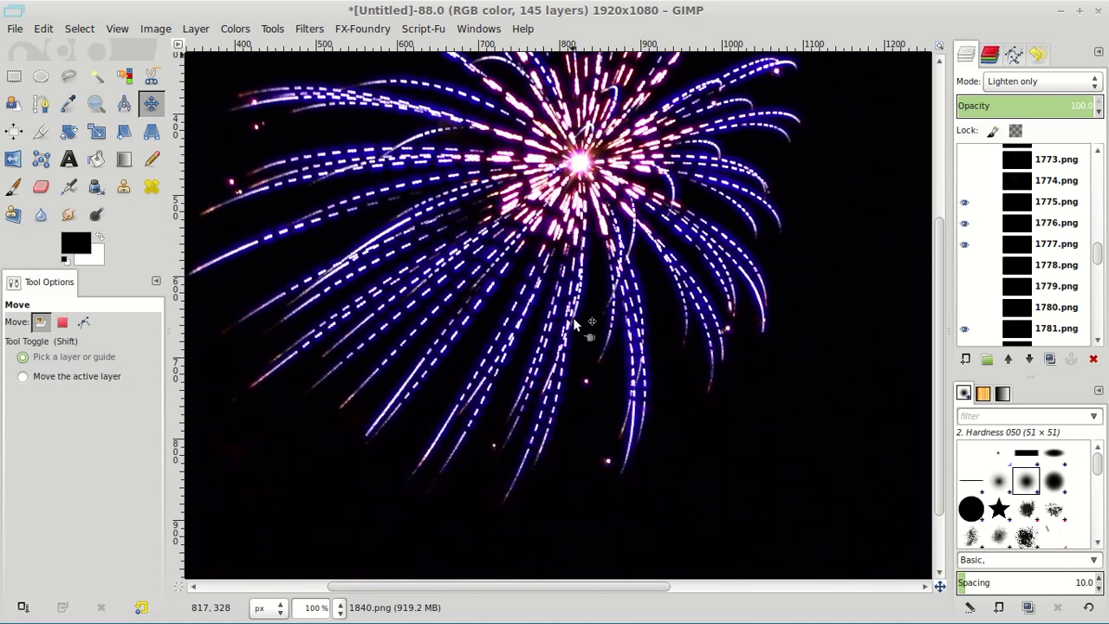
pyautogui.scroll(3, 574, 323)
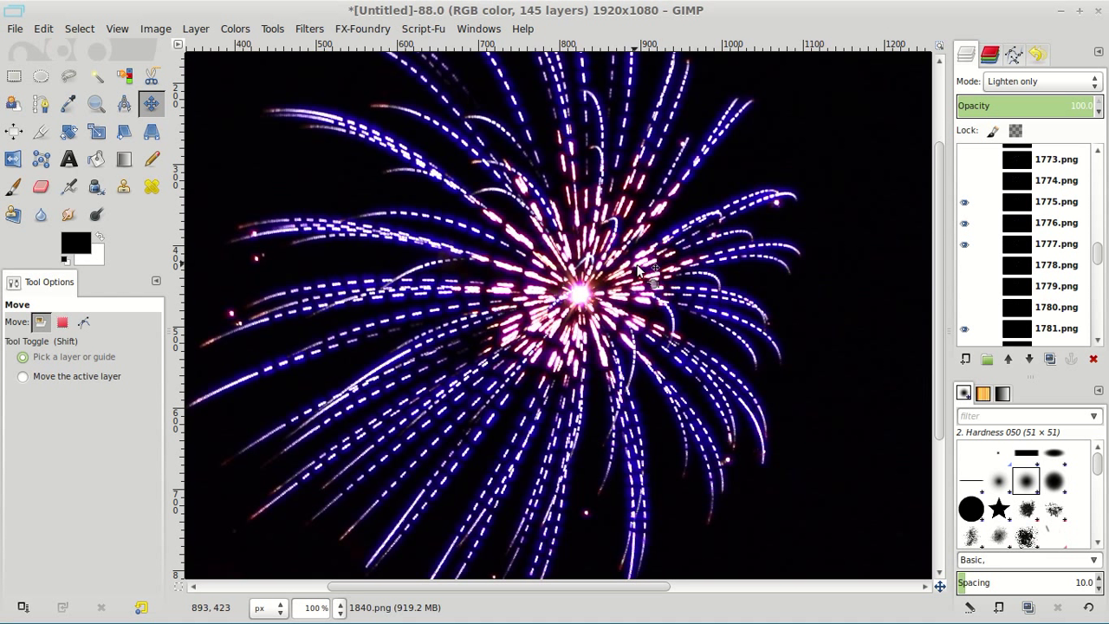
pyautogui.click(967, 221)
pyautogui.click(968, 206)
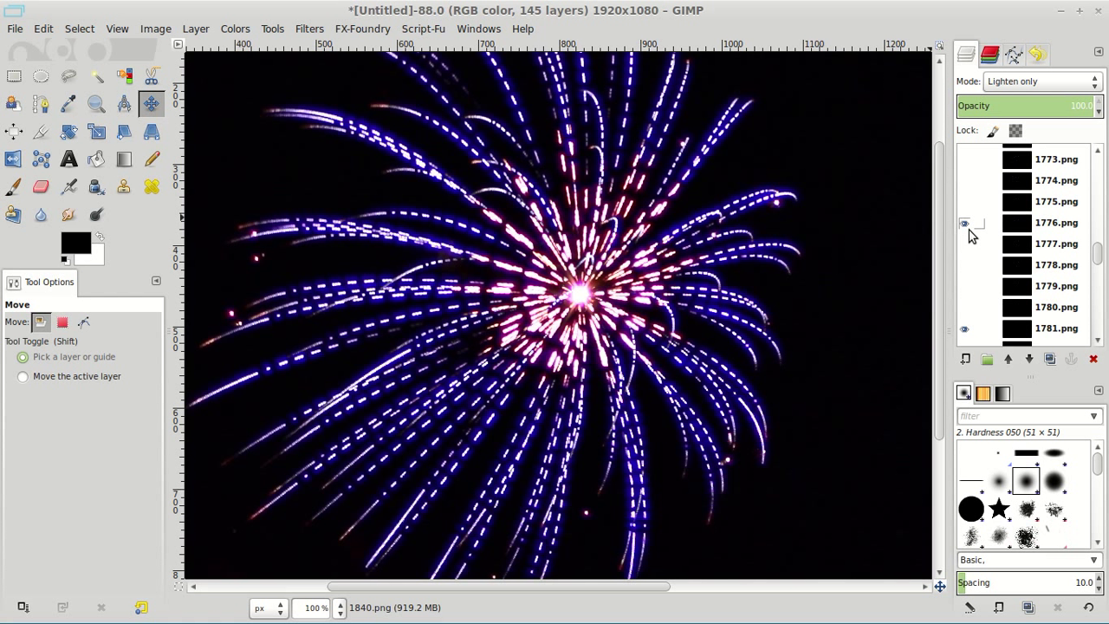
# - Show frame 1780.png in place of 1781.png
pyautogui.scroll(5, 1003, 227)
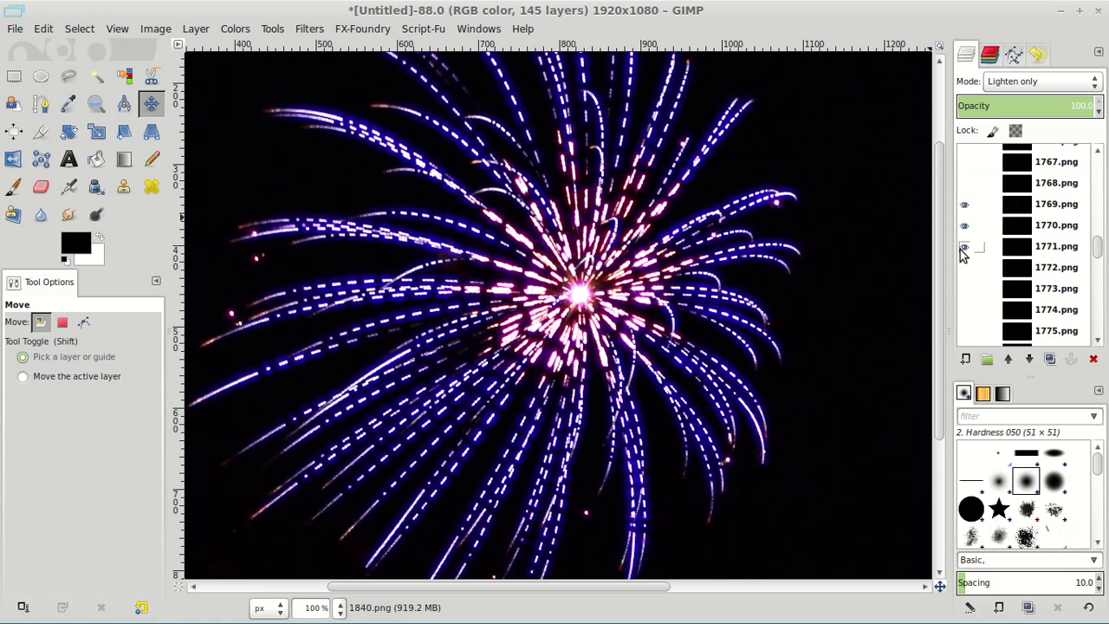
pyautogui.scroll(-5, 960, 250)
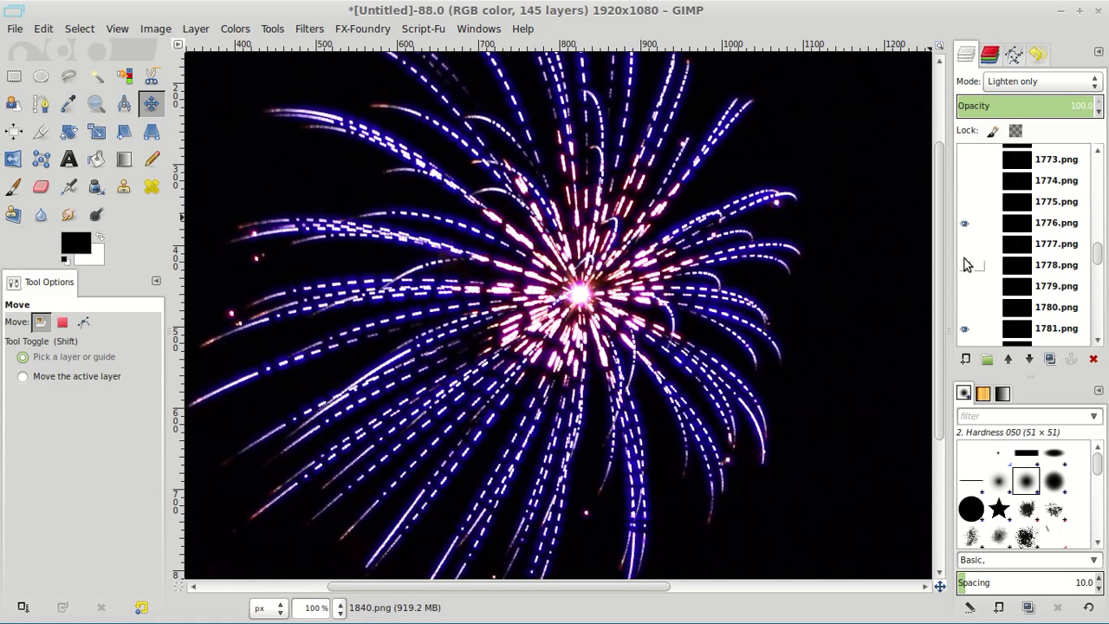
pyautogui.click(965, 307)
pyautogui.click(964, 328)
pyautogui.scroll(-1, 965, 330)
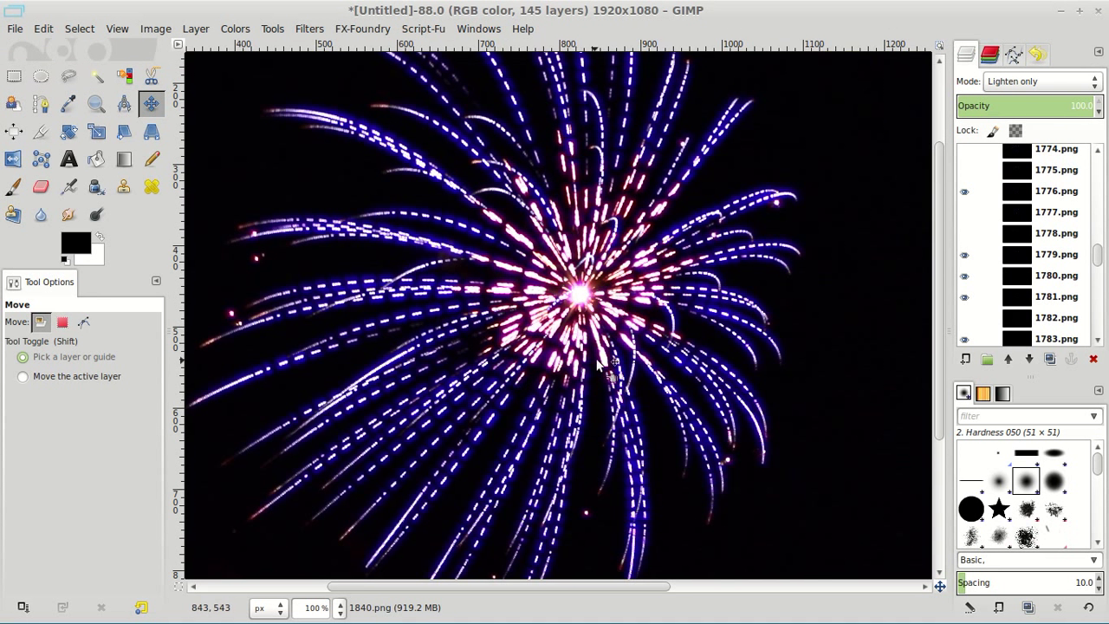
pyautogui.scroll(-3, 598, 367)
pyautogui.scroll(6, 598, 368)
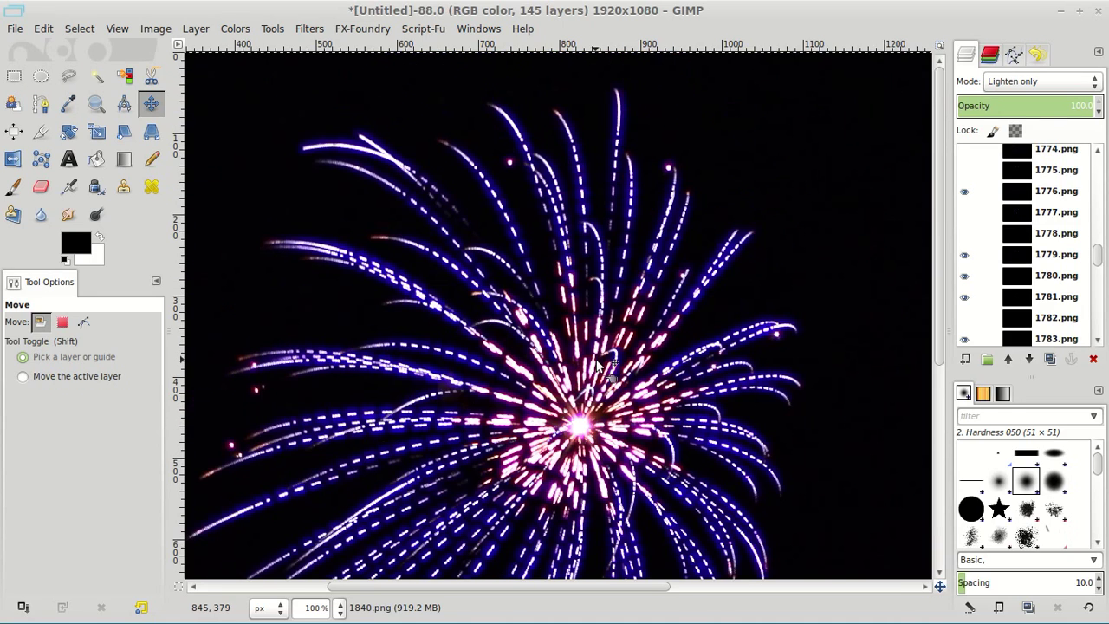
pyautogui.scroll(-2, 598, 367)
# - Open Final.png in GIMP by dragging it from the file manager
pyautogui.moveTo(598, 368); pyautogui.dragTo(526, 358)
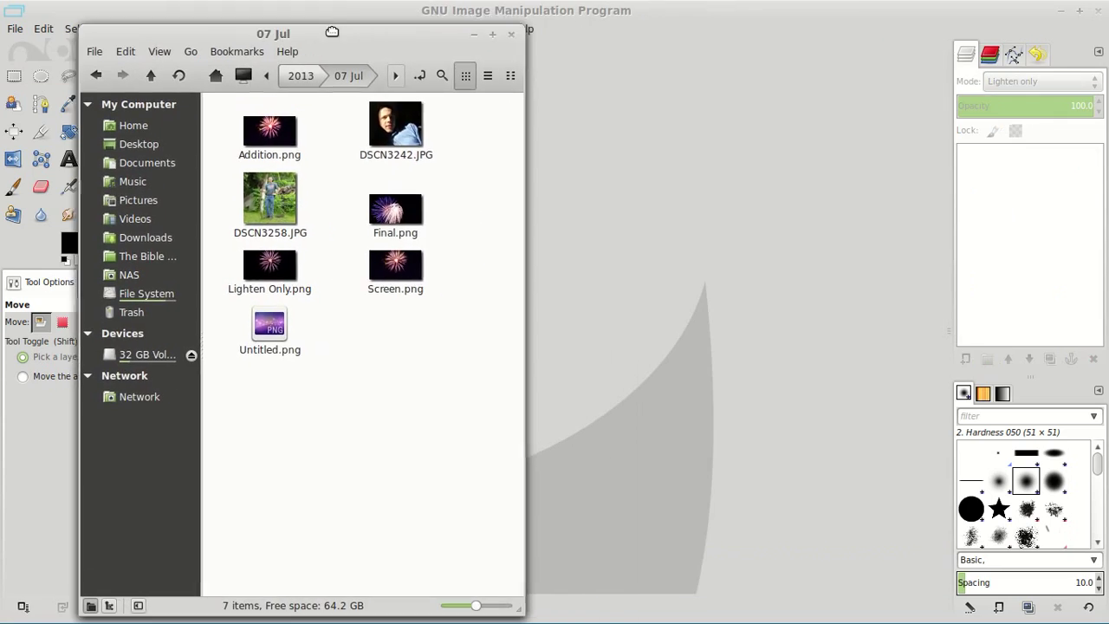
pyautogui.moveTo(349, 30); pyautogui.dragTo(304, 29)
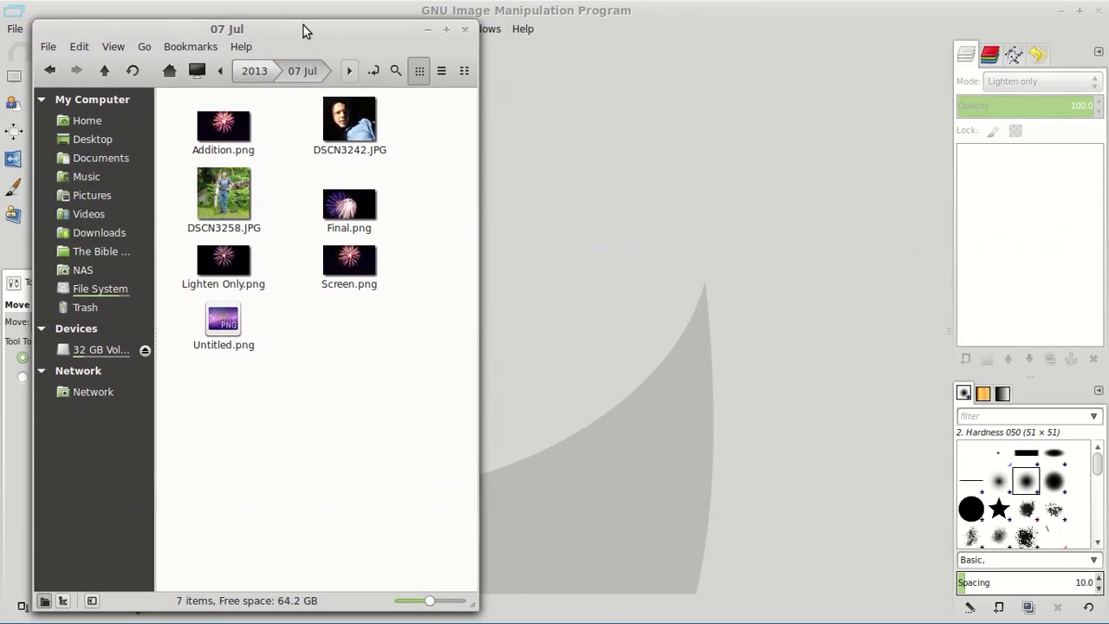
pyautogui.moveTo(349, 204); pyautogui.dragTo(616, 191)
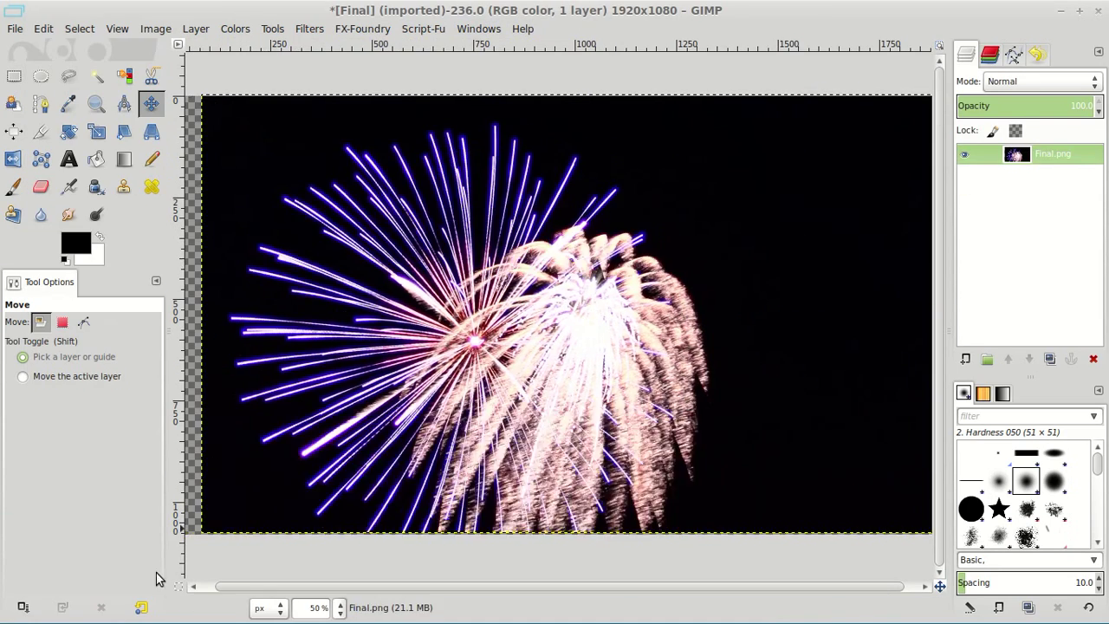
# - Add Lighten Only.png and Untitled.png as layers of the Final.png image
pyautogui.moveTo(139, 615)
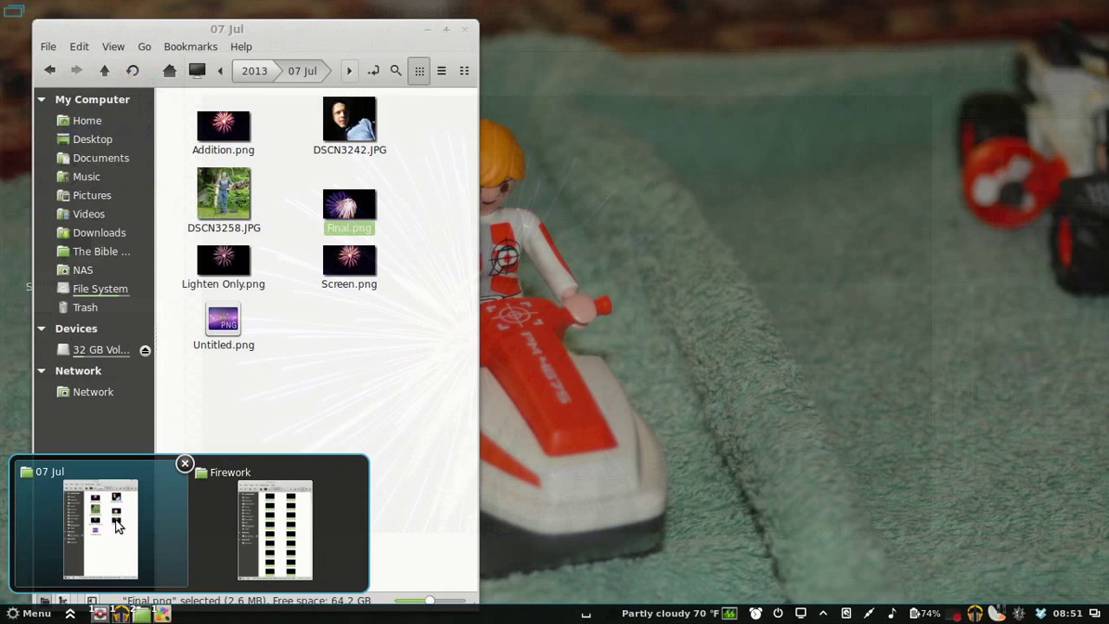
pyautogui.click(164, 503)
pyautogui.moveTo(224, 260); pyautogui.dragTo(975, 238)
pyautogui.moveTo(223, 321); pyautogui.dragTo(1031, 252)
pyautogui.click(776, 8)
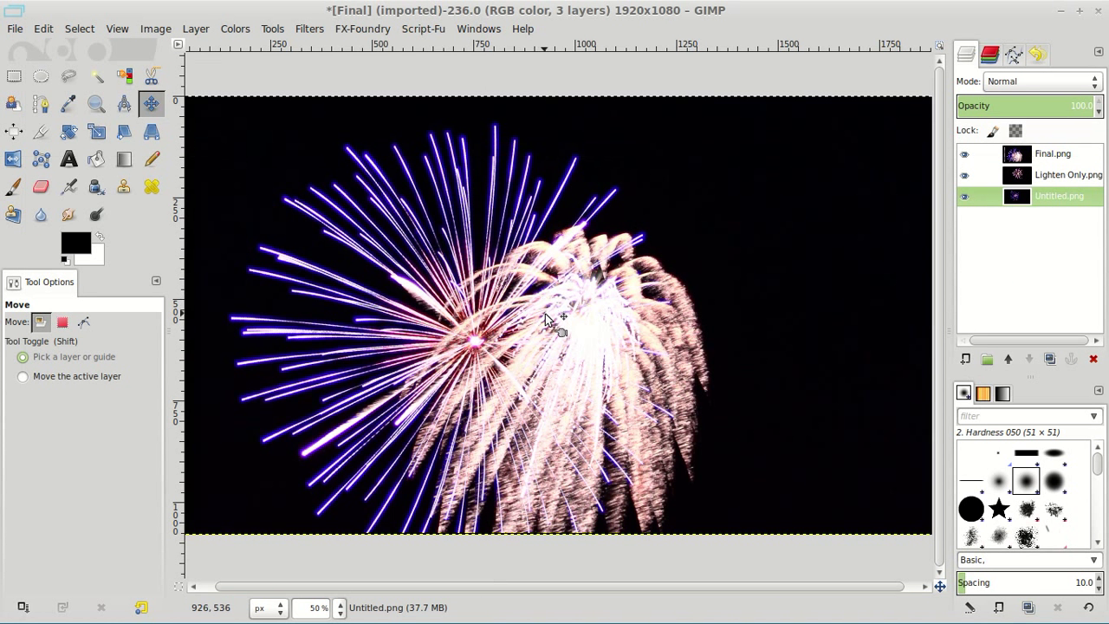
# - Shift the Final.png firework and set the layers to Lighten only via Edit Attributes of Layers
pyautogui.moveTo(546, 363); pyautogui.dragTo(734, 357)
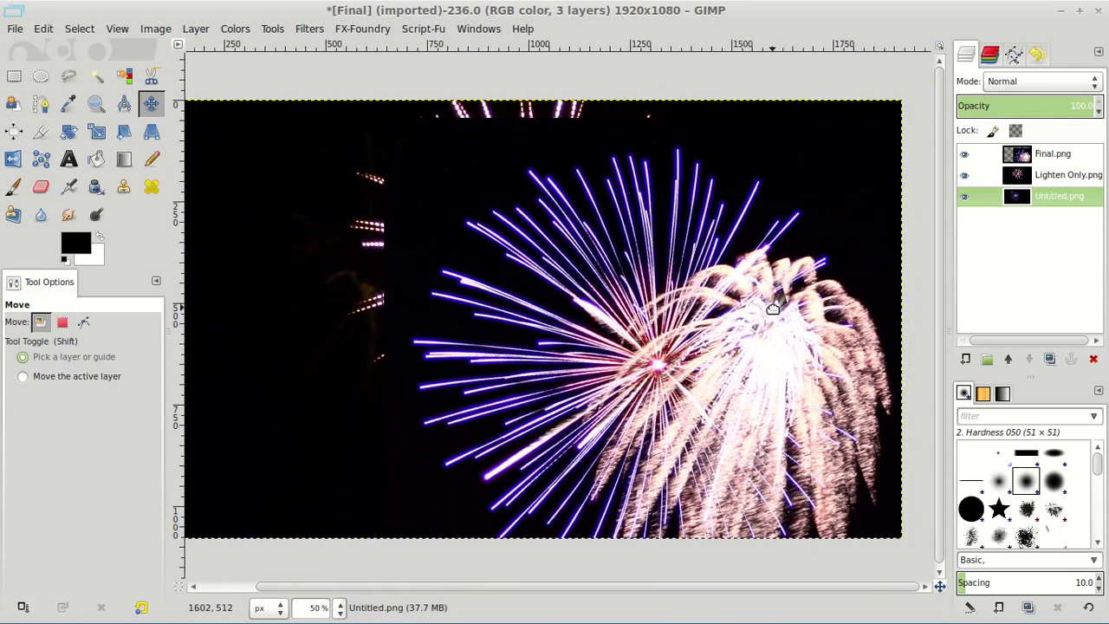
pyautogui.hscroll(2, 768, 292)
pyautogui.click(371, 31)
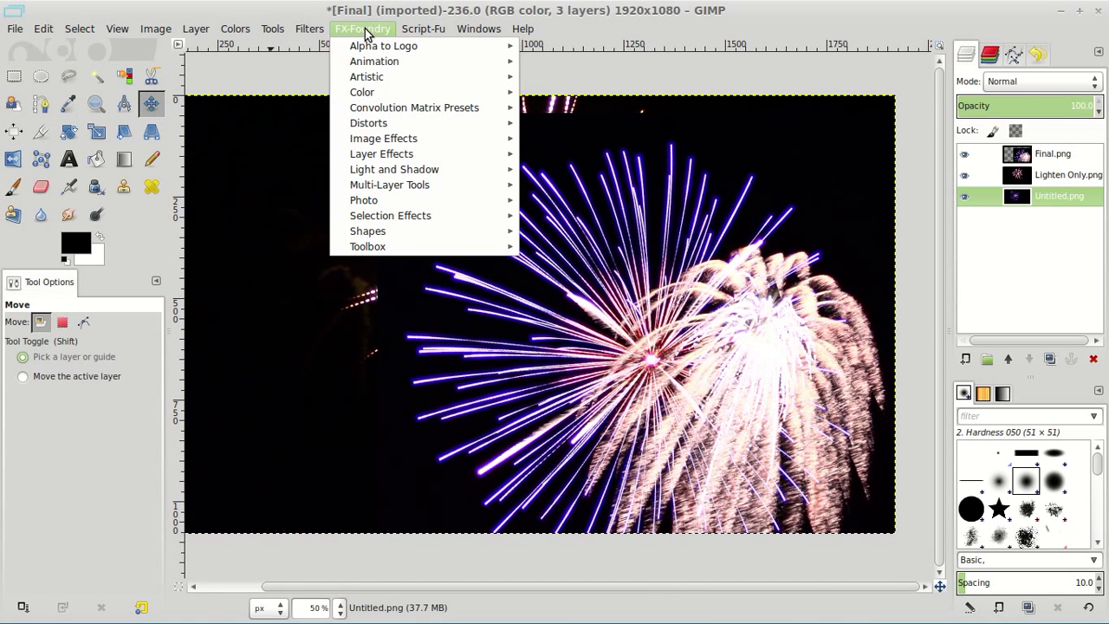
pyautogui.moveTo(375, 173)
pyautogui.moveTo(384, 154)
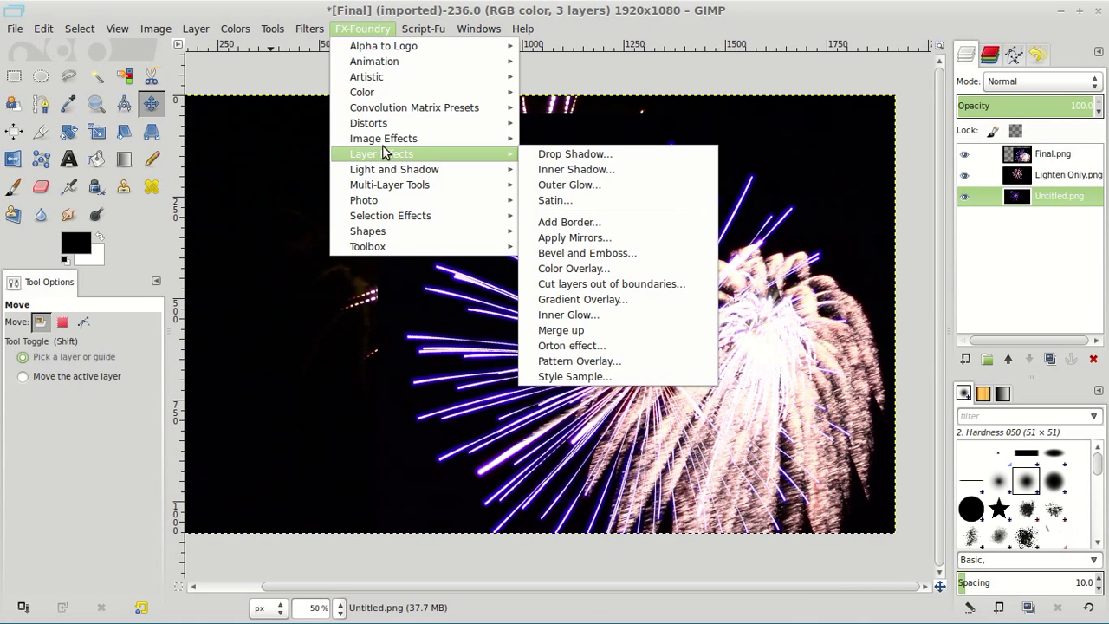
pyautogui.click(594, 248)
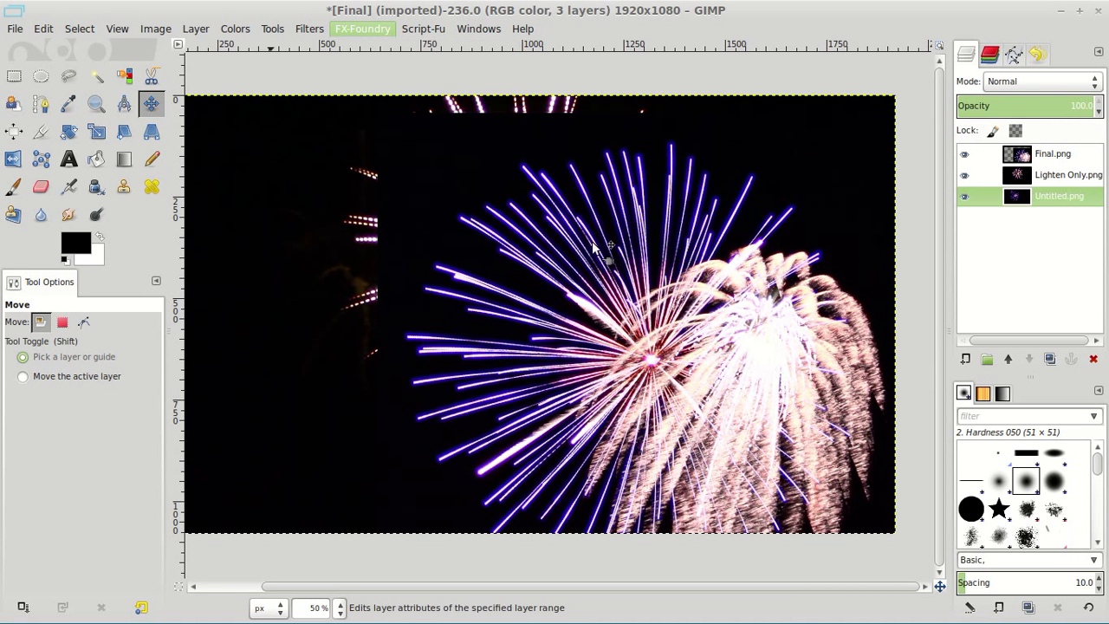
pyautogui.click(656, 527)
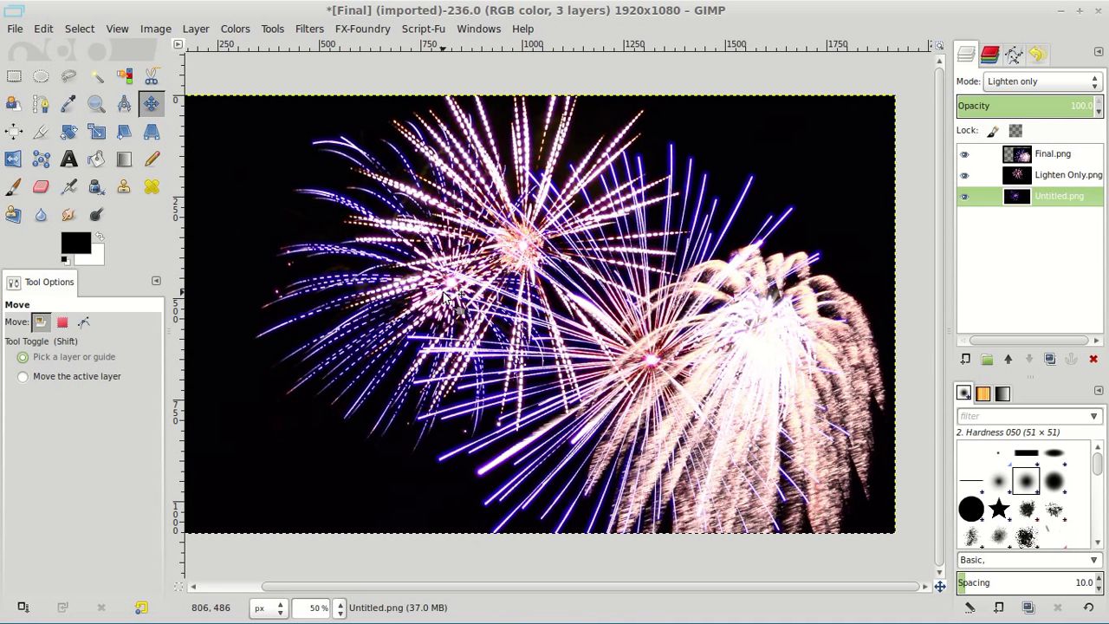
# - Move the Lighten Only firework left and Untitled.png 354 px right, 58 px up
pyautogui.click(1028, 155)
pyautogui.click(1027, 178)
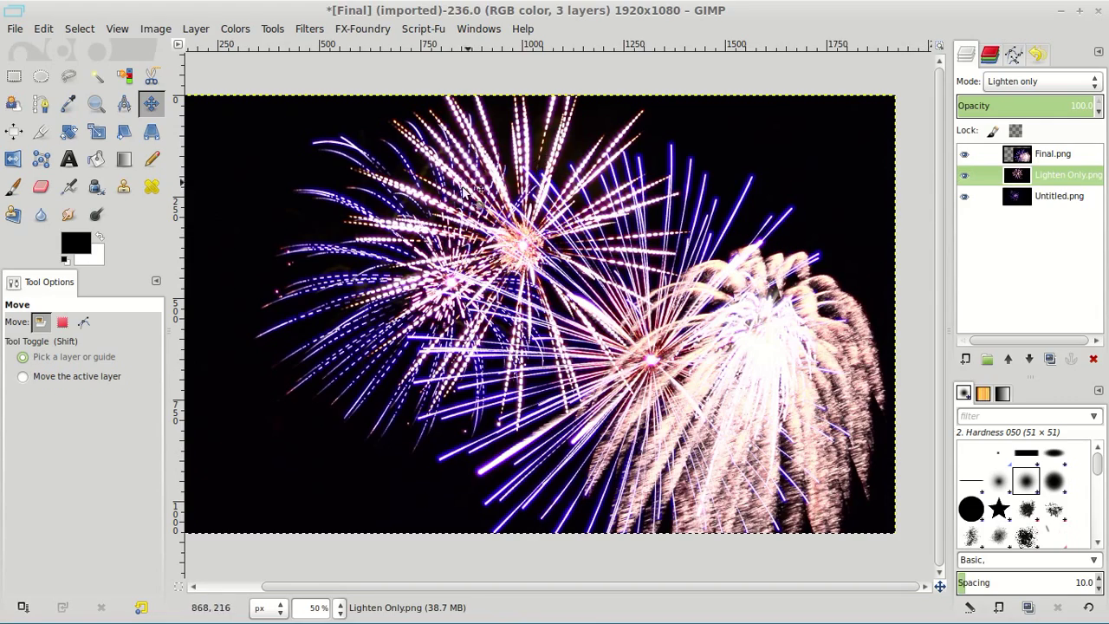
pyautogui.moveTo(305, 221); pyautogui.dragTo(177, 217)
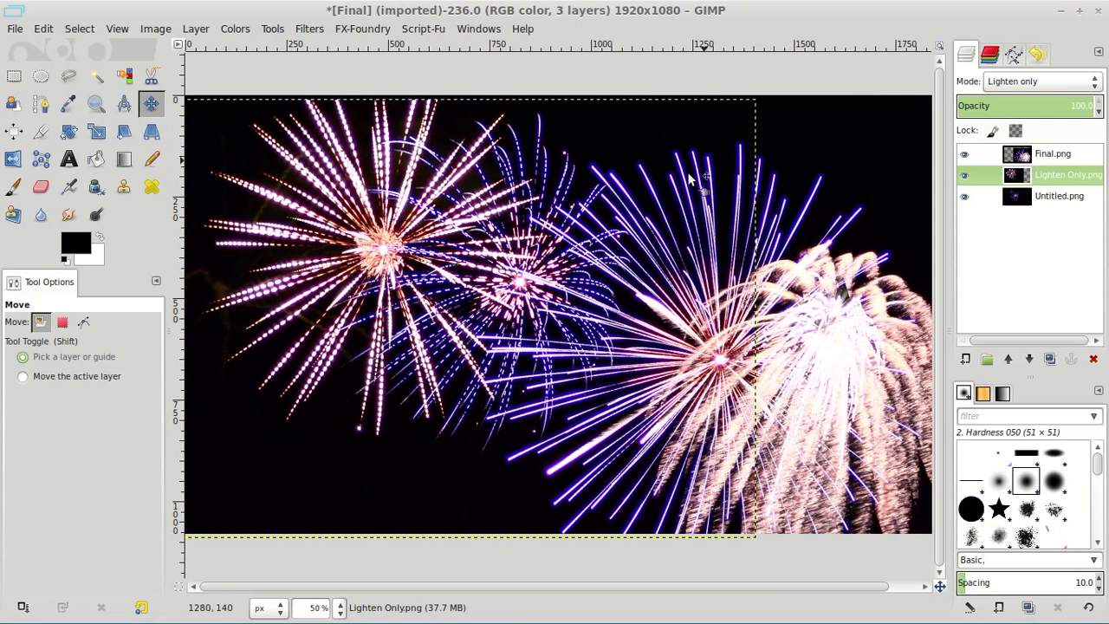
pyautogui.click(466, 488)
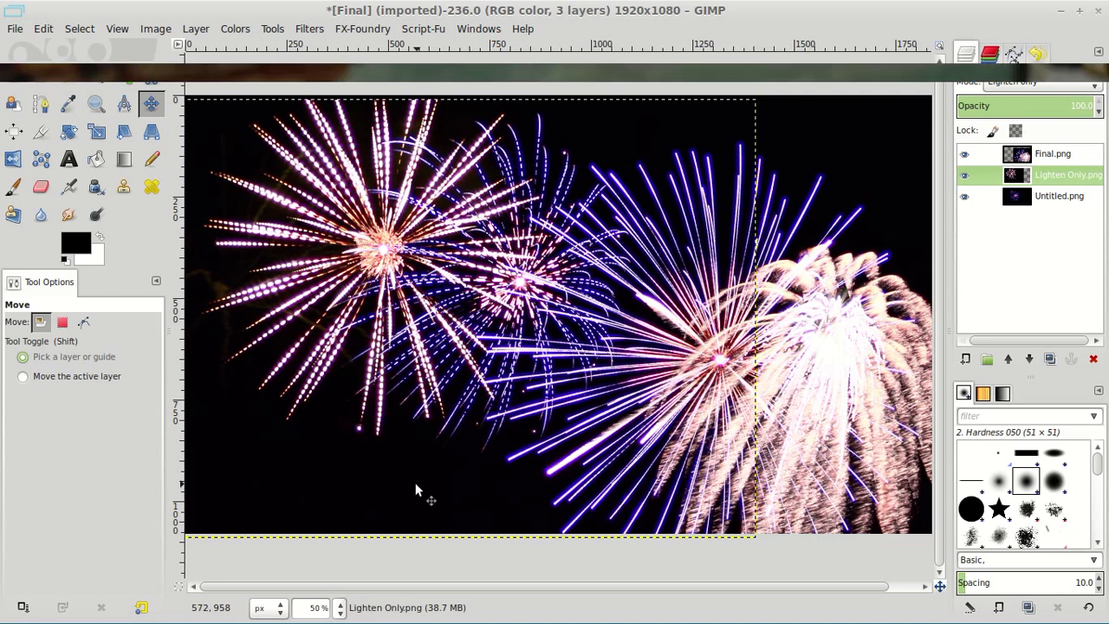
pyautogui.click(964, 175)
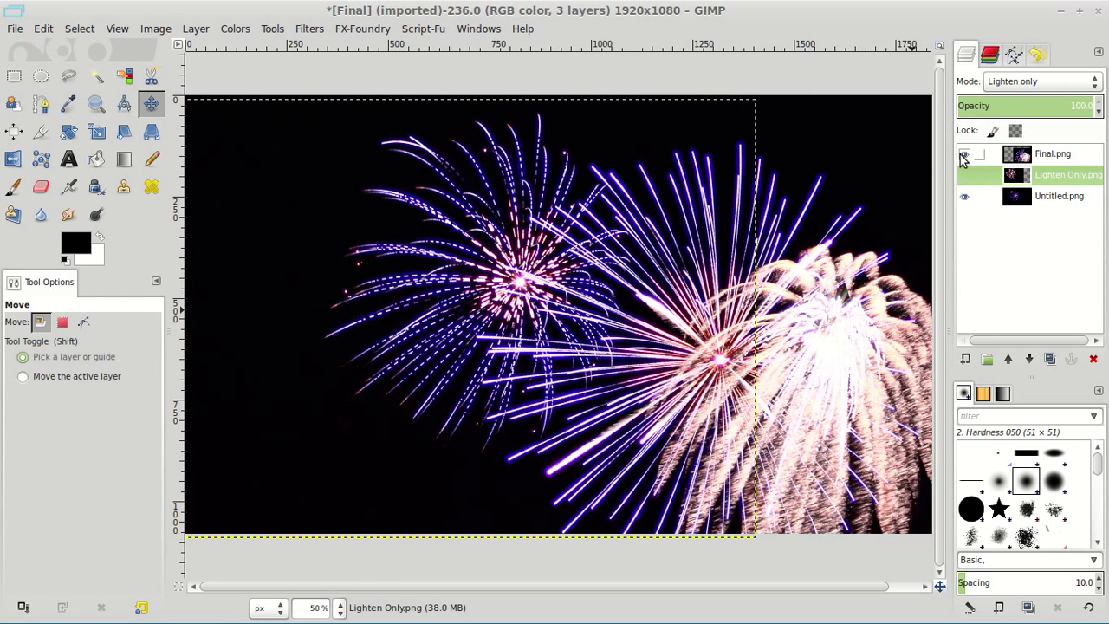
pyautogui.click(964, 153)
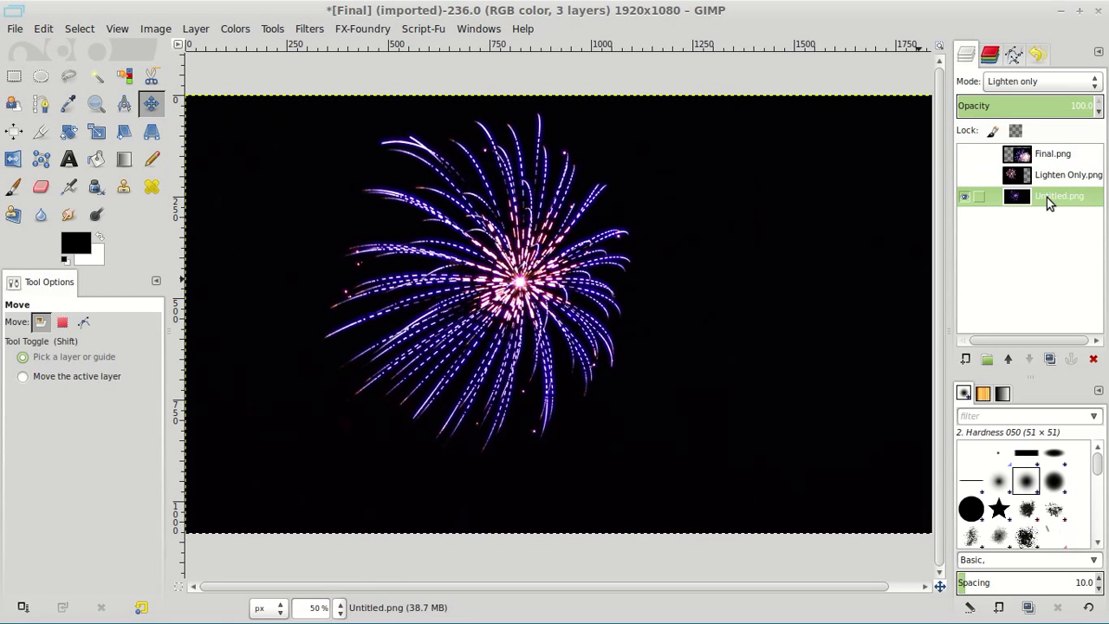
pyautogui.moveTo(433, 324); pyautogui.dragTo(603, 307)
pyautogui.click(964, 175)
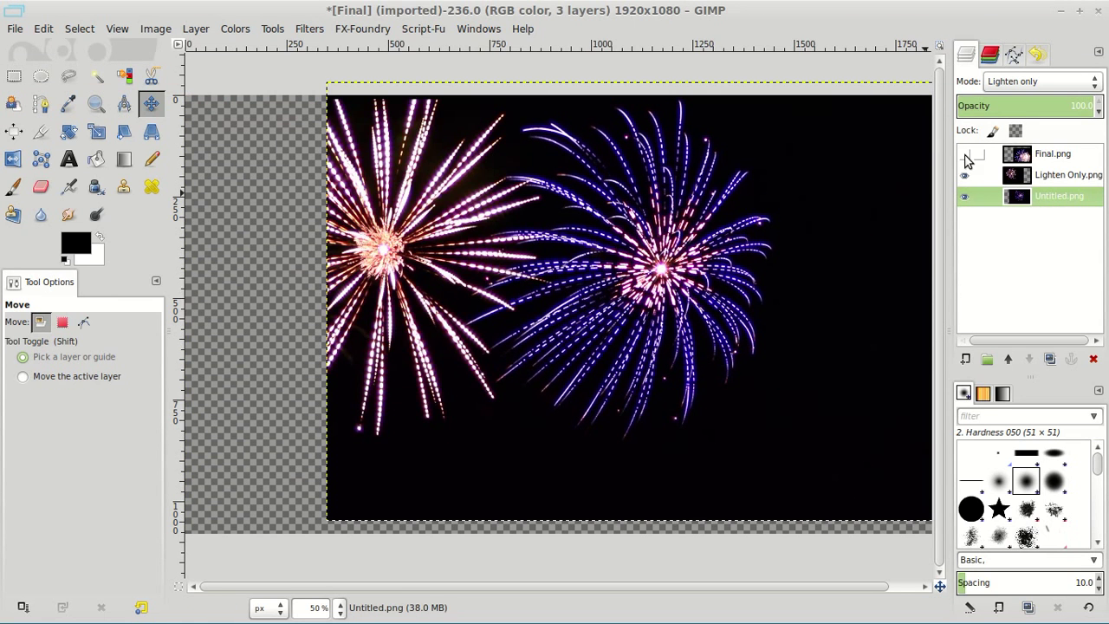
pyautogui.click(964, 154)
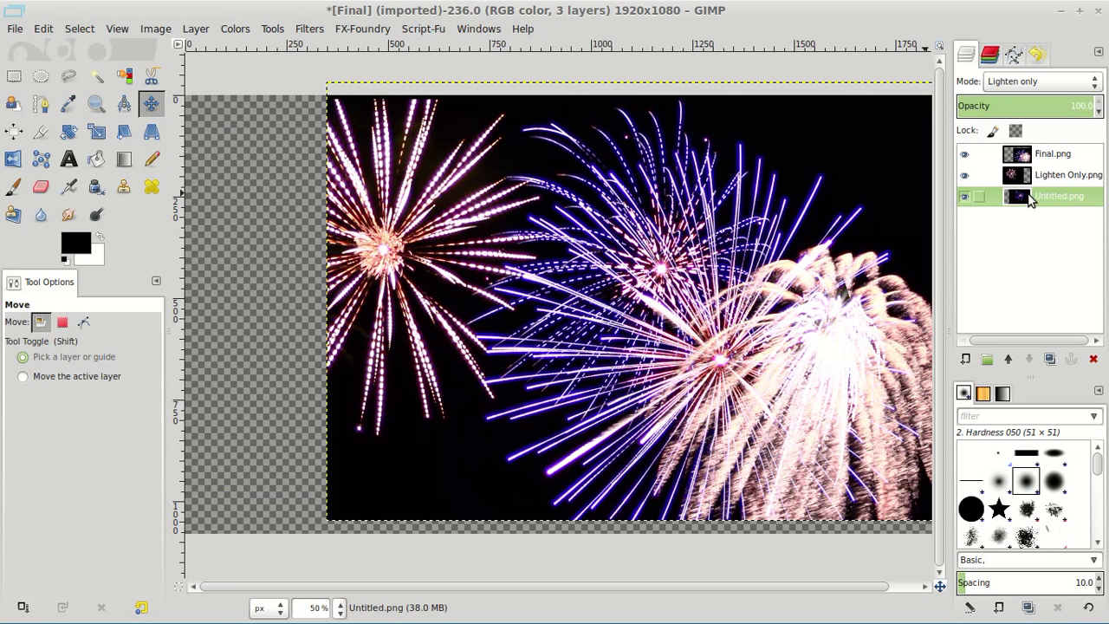
# - Create a new layer filled with white
pyautogui.rightClick(1016, 229)
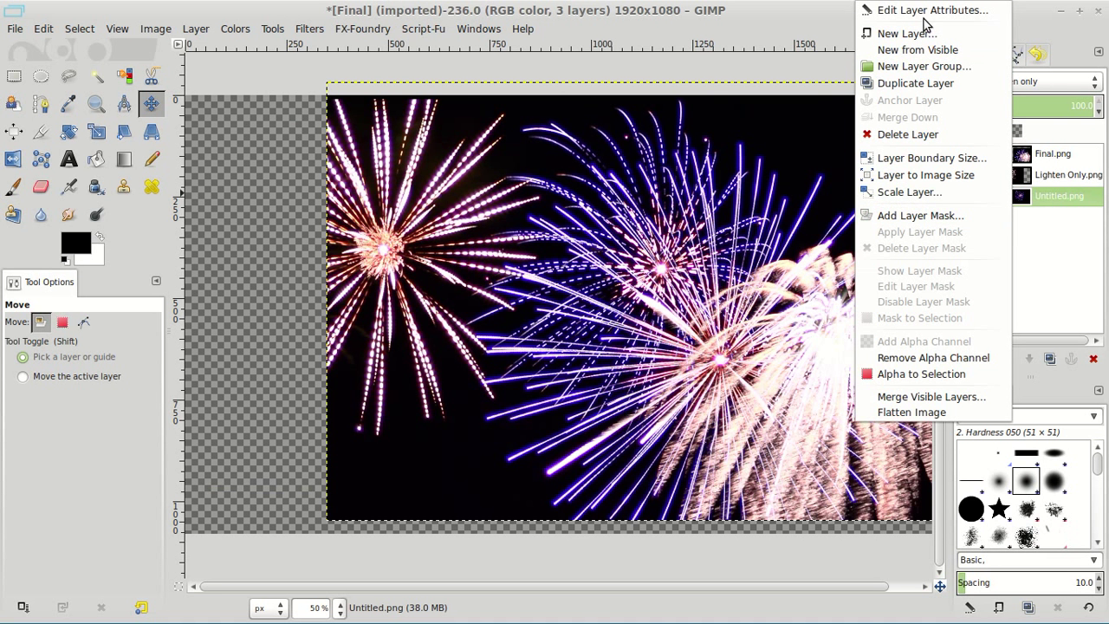
pyautogui.click(1057, 257)
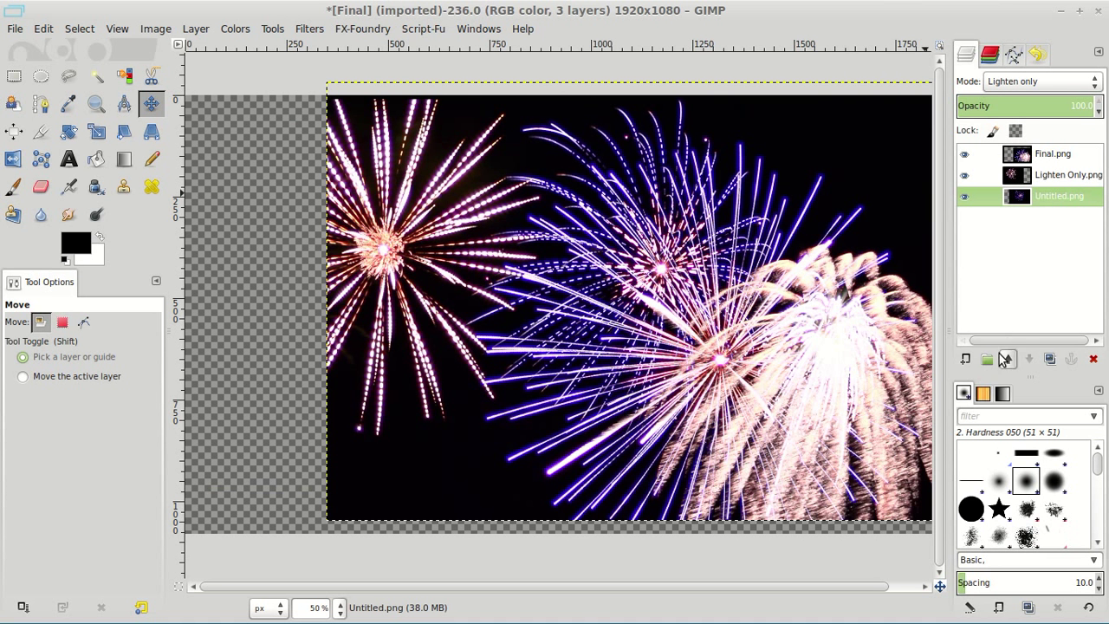
pyautogui.click(967, 360)
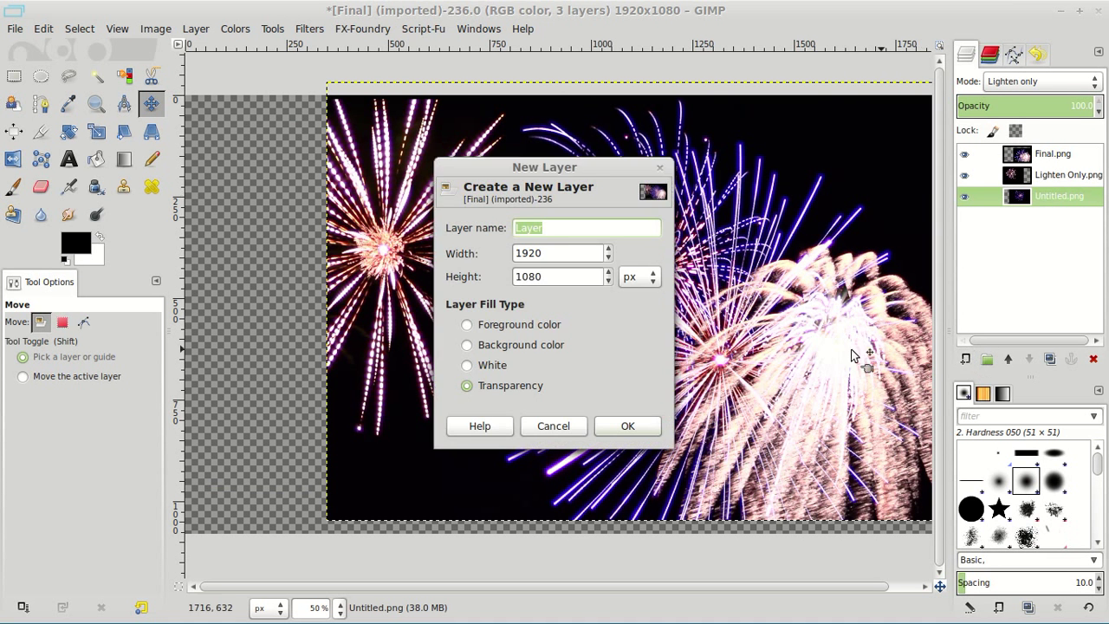
pyautogui.click(466, 365)
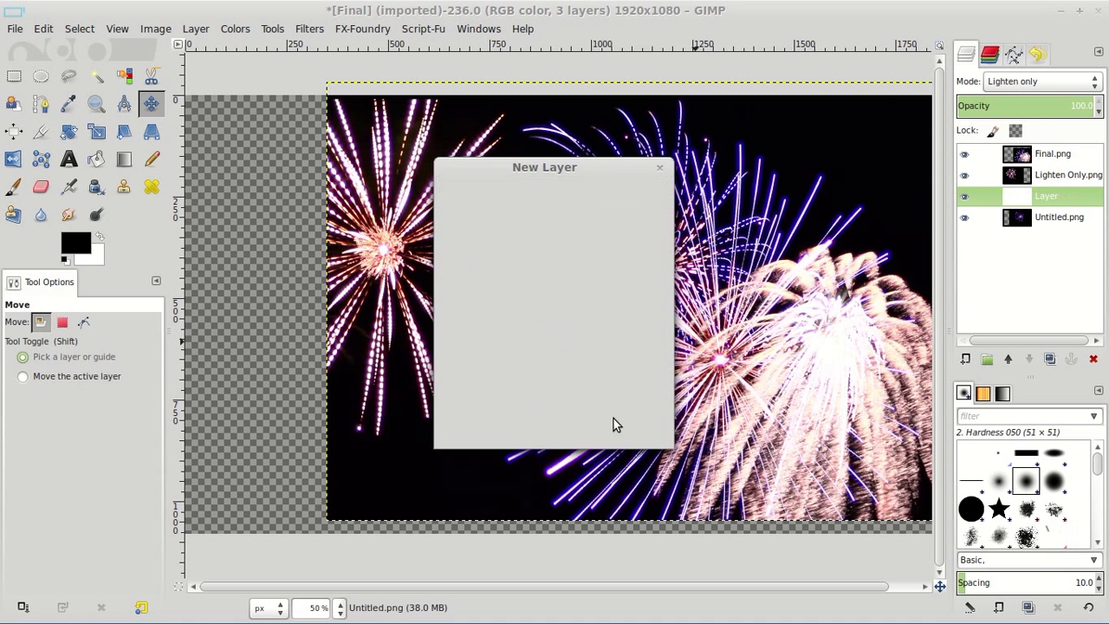
pyautogui.click(617, 424)
# - Bucket-fill the new layer black and move it to the bottom of the stack
pyautogui.click(98, 239)
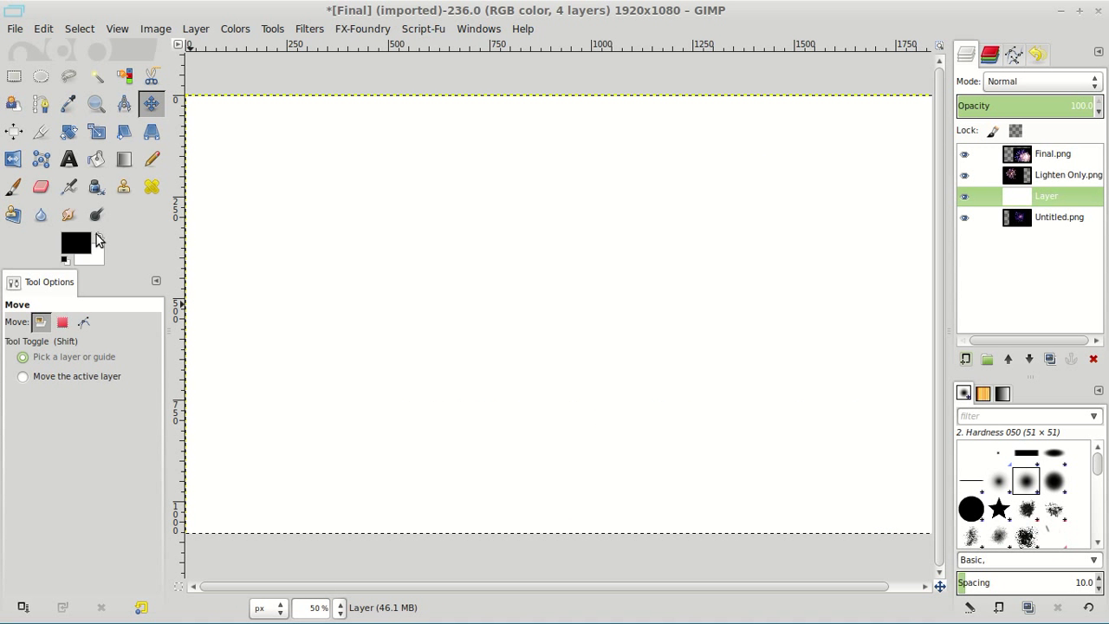
pyautogui.click(96, 159)
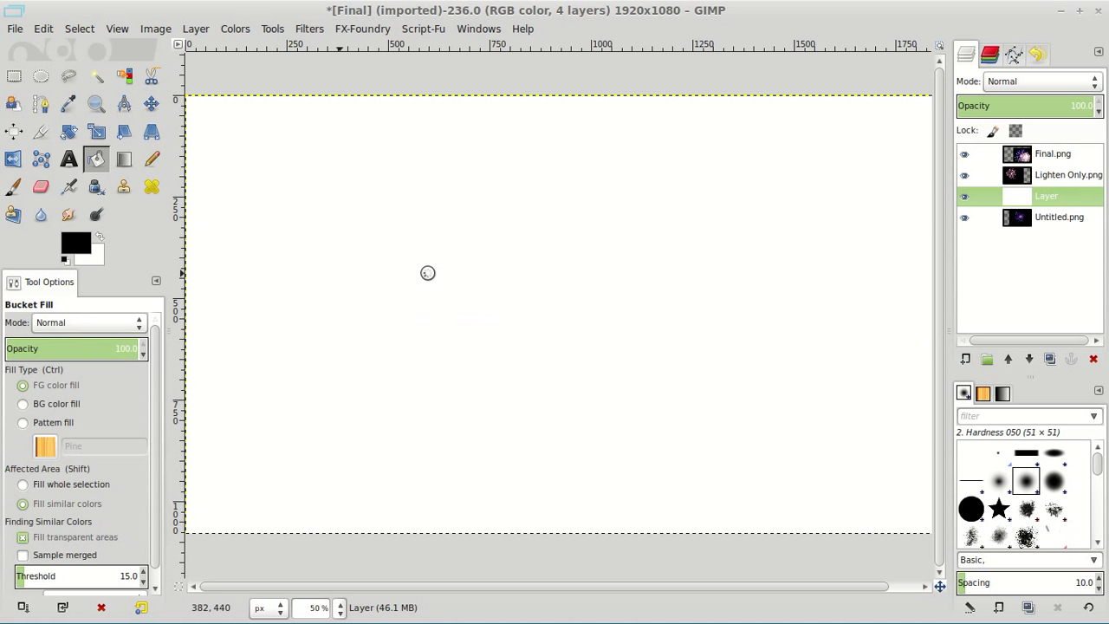
pyautogui.click(428, 274)
pyautogui.moveTo(1030, 203); pyautogui.dragTo(1035, 229)
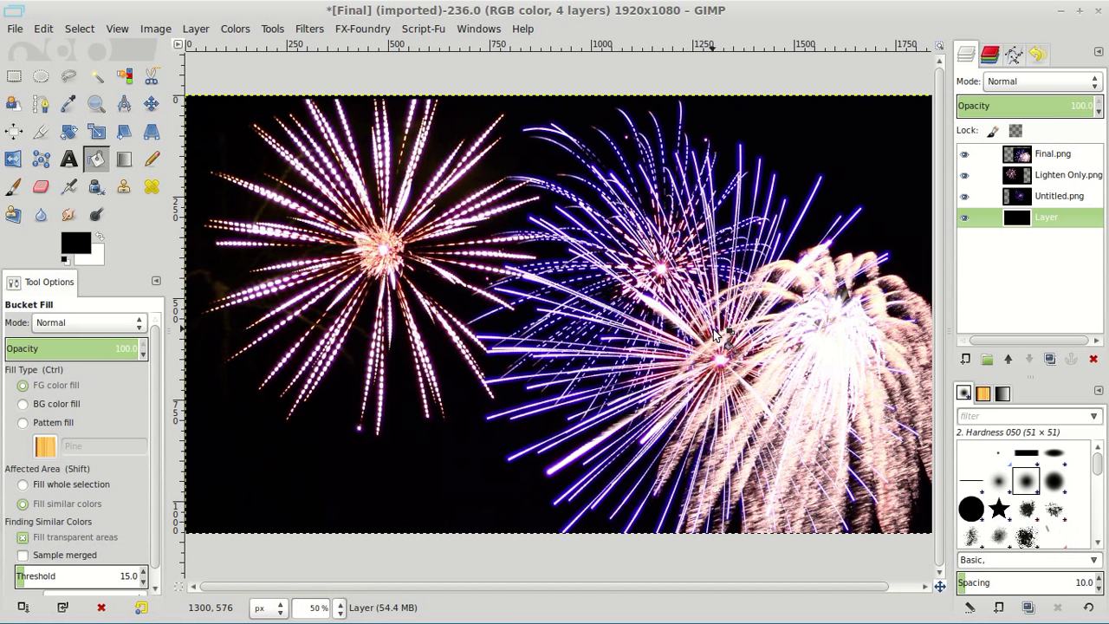
pyautogui.click(1022, 156)
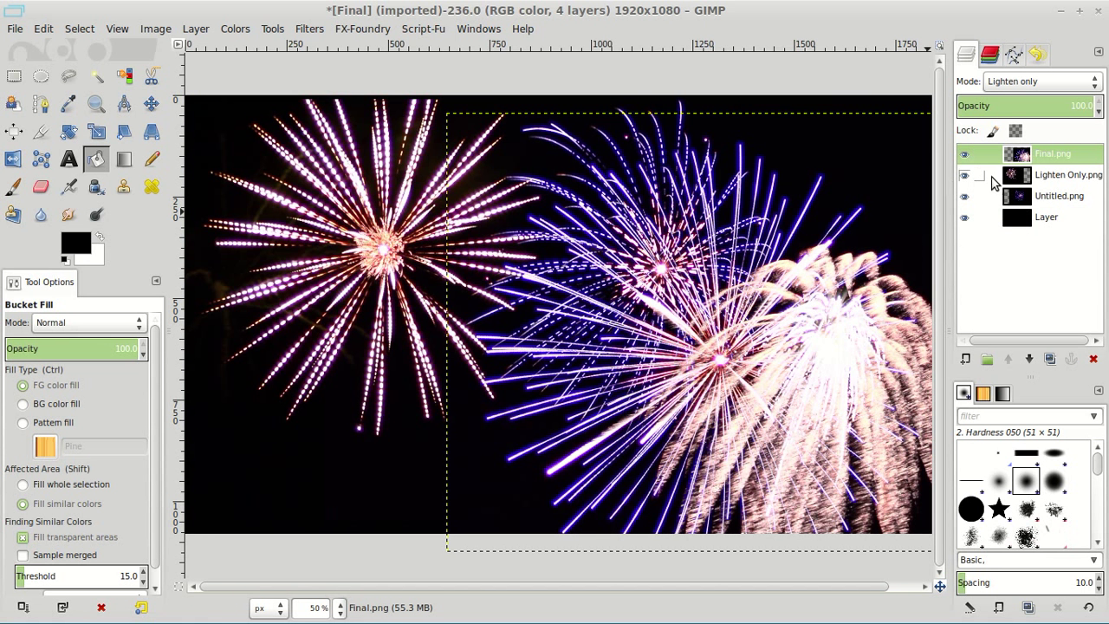
# - Rotate the Lighten Only.png layer by -46.20 degrees
pyautogui.click(994, 177)
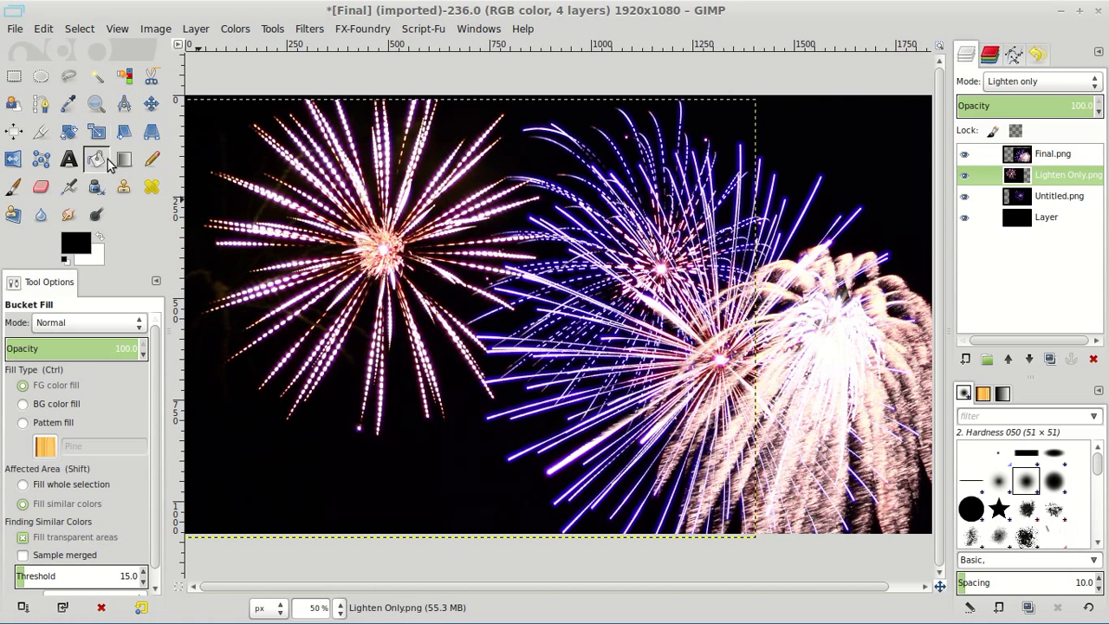
pyautogui.click(71, 133)
pyautogui.moveTo(393, 442); pyautogui.dragTo(493, 463)
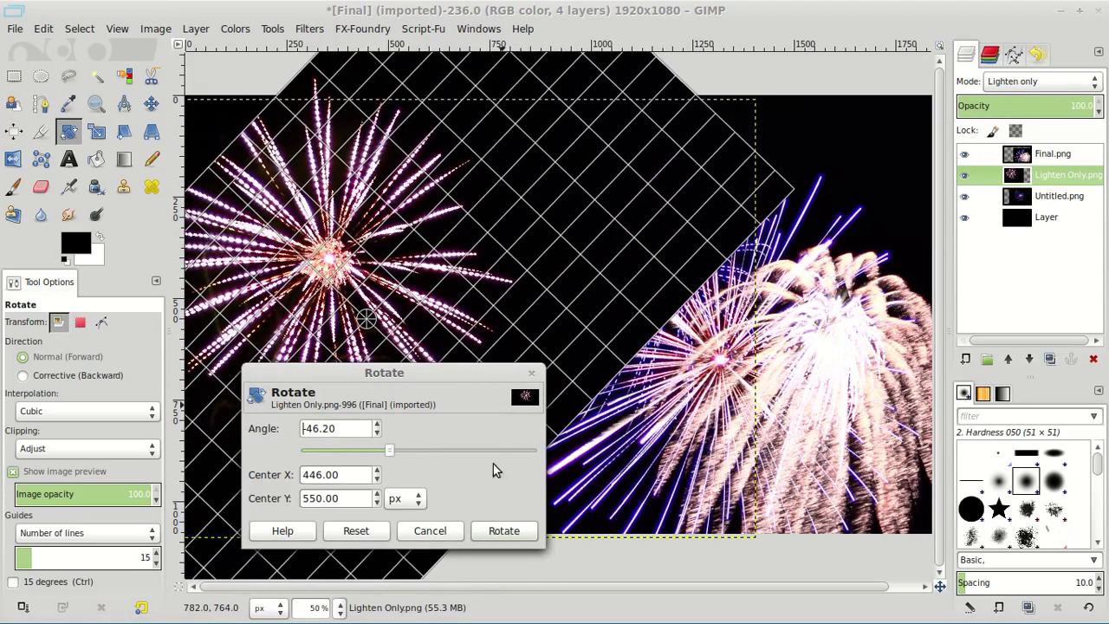
pyautogui.click(504, 530)
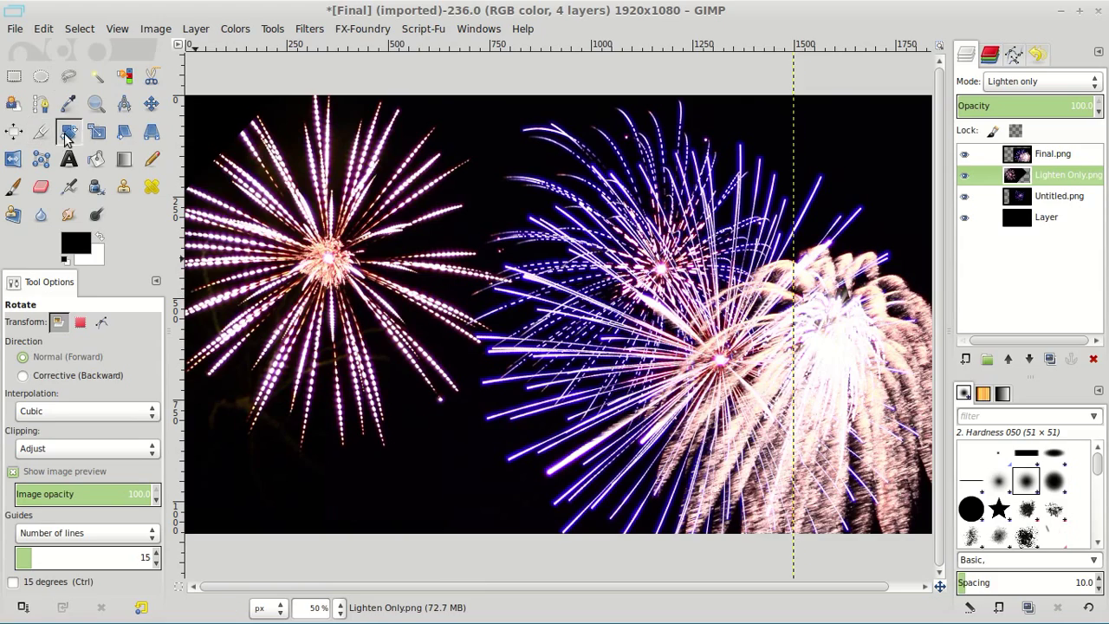
# - Scale the rotated Lighten Only.png layer down to a smaller size
pyautogui.click(96, 131)
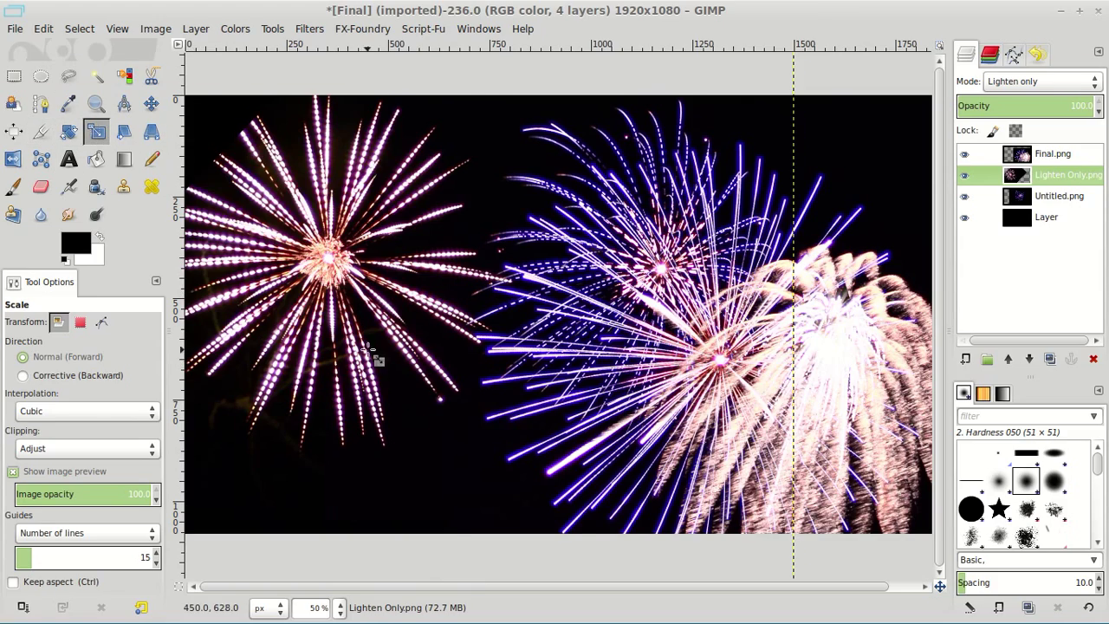
pyautogui.moveTo(405, 382); pyautogui.dragTo(212, 162)
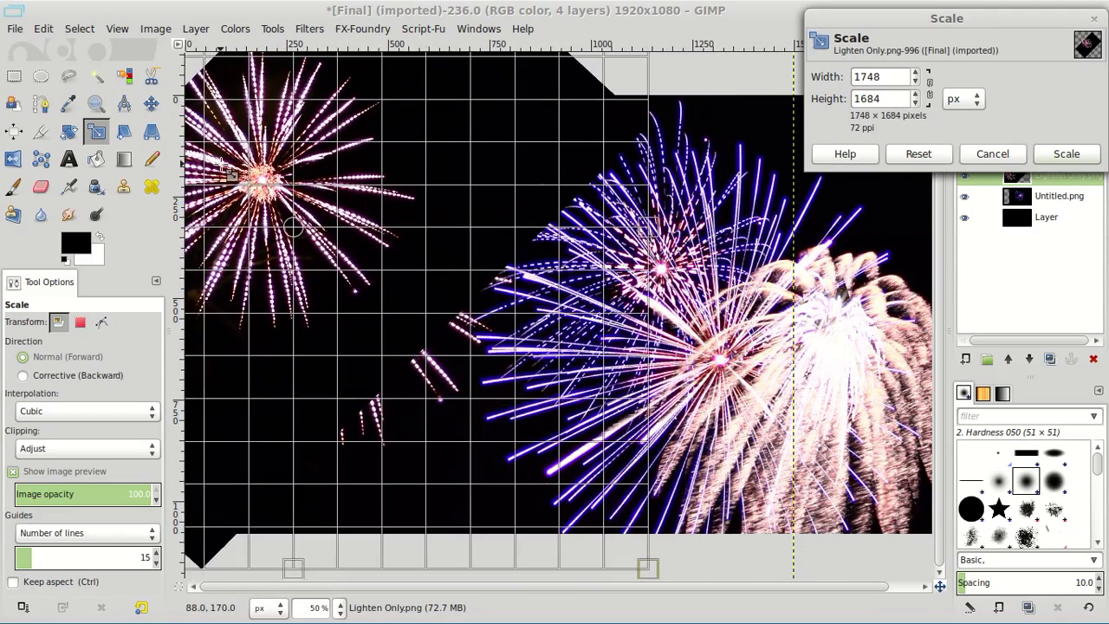
pyautogui.click(920, 156)
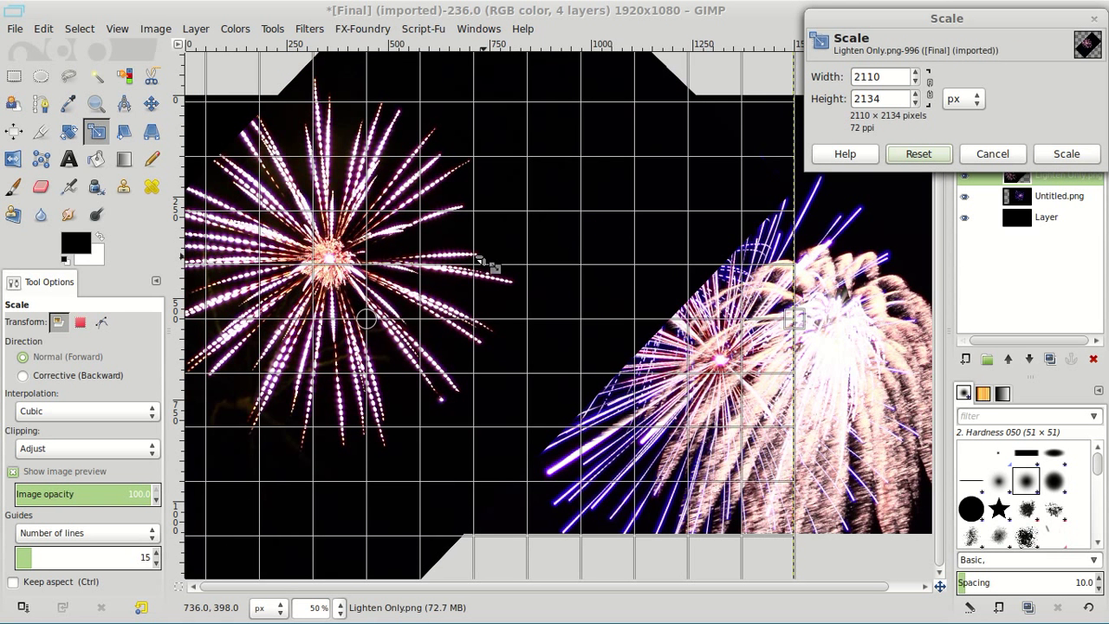
pyautogui.moveTo(347, 289); pyautogui.dragTo(332, 267)
pyautogui.click(1066, 154)
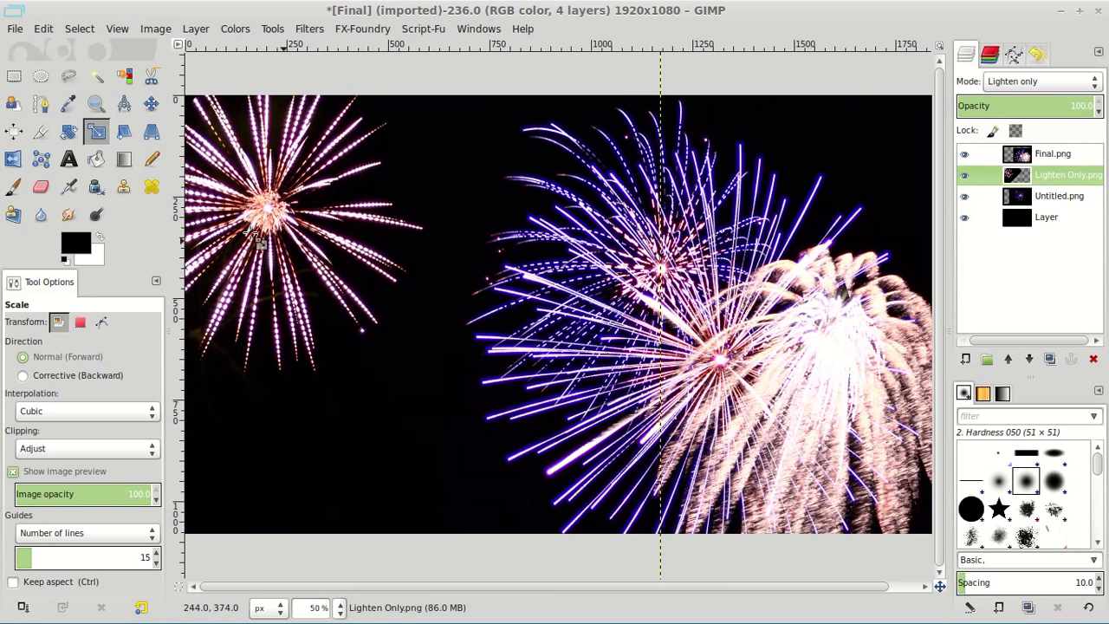
# - Move the Lighten Only firework right and down, and Untitled.png 180 px right, 140 px up
pyautogui.click(151, 104)
pyautogui.moveTo(257, 214); pyautogui.dragTo(327, 279)
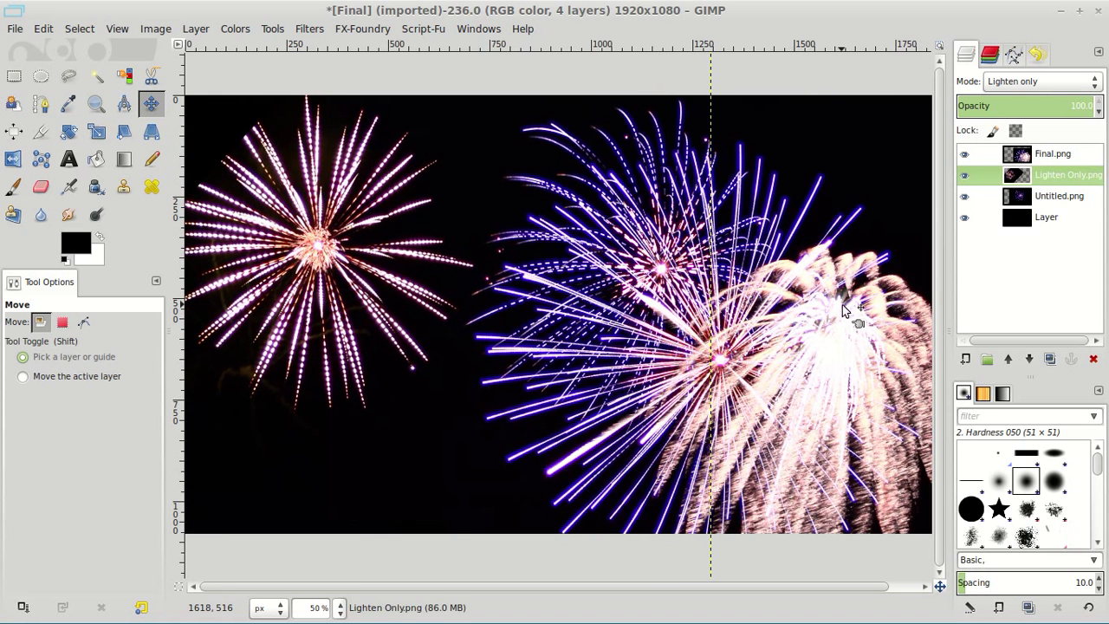
pyautogui.click(1024, 198)
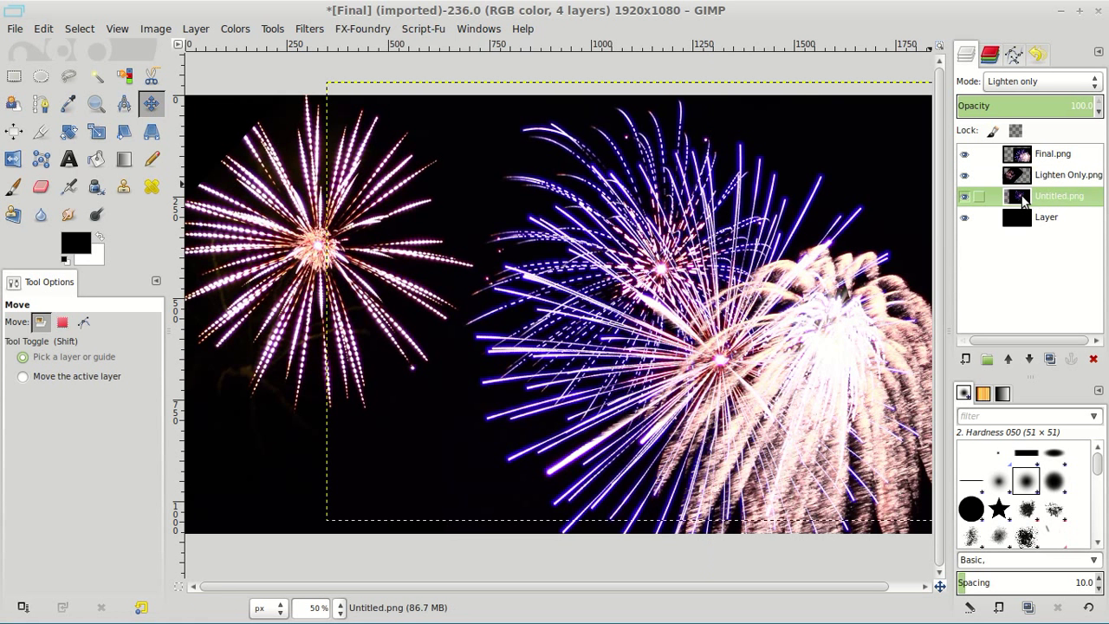
pyautogui.click(964, 175)
pyautogui.click(965, 154)
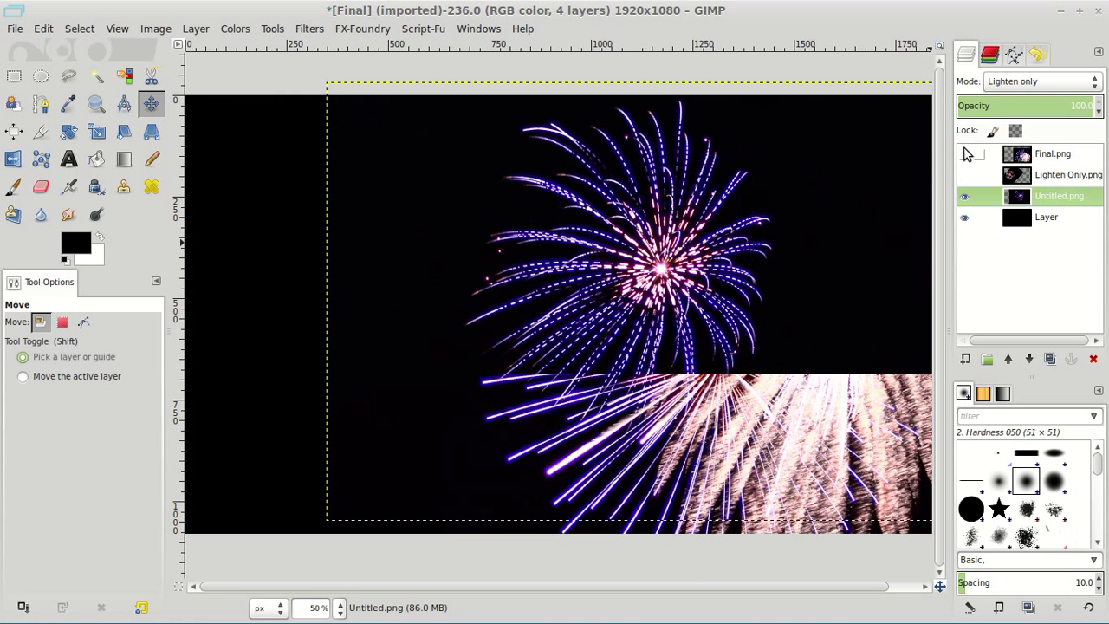
pyautogui.moveTo(641, 286); pyautogui.dragTo(718, 227)
pyautogui.click(964, 175)
pyautogui.click(964, 154)
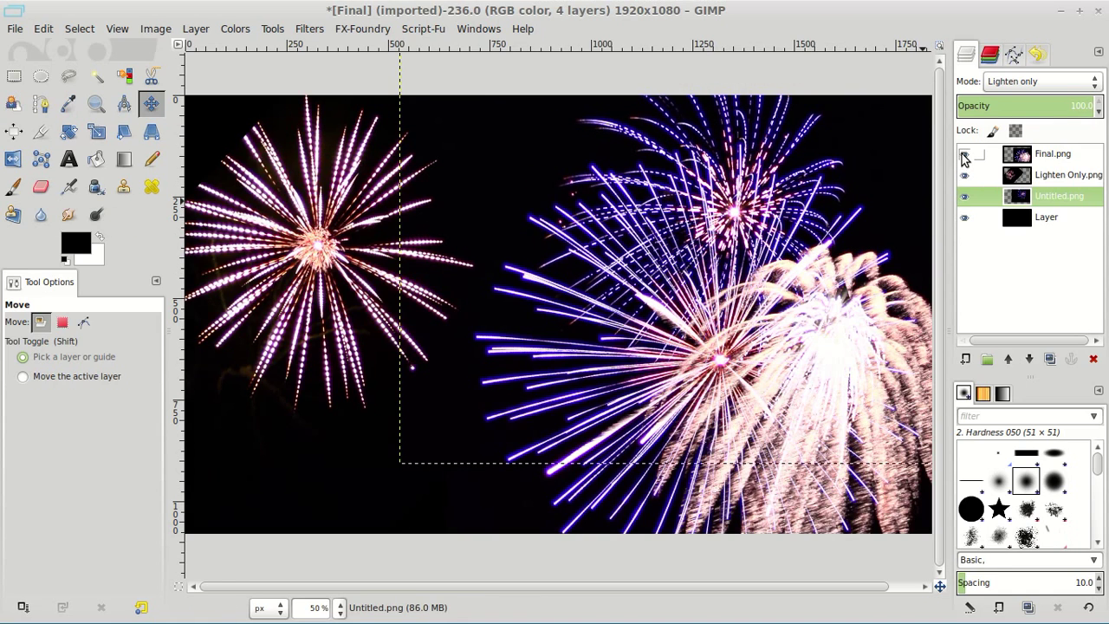
pyautogui.moveTo(544, 372)
pyautogui.mouseDown()
pyautogui.moveTo(613, 372)
pyautogui.moveTo(526, 377)
pyautogui.moveTo(540, 389)
pyautogui.mouseUp()
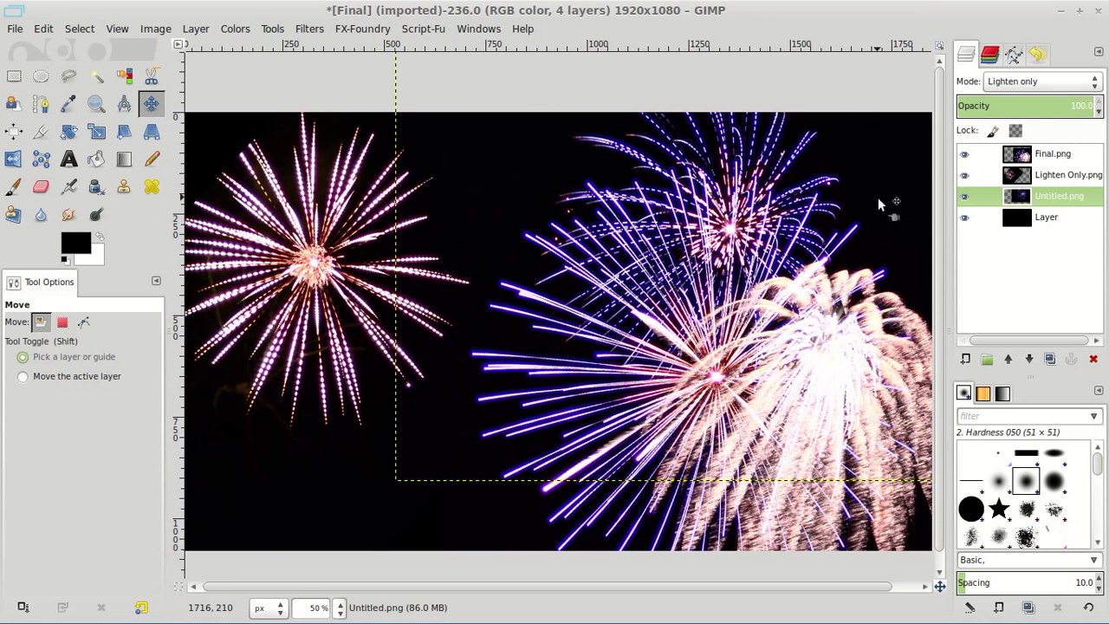
# - Hide every layer except Untitled.png
pyautogui.moveTo(963, 178); pyautogui.dragTo(966, 221)
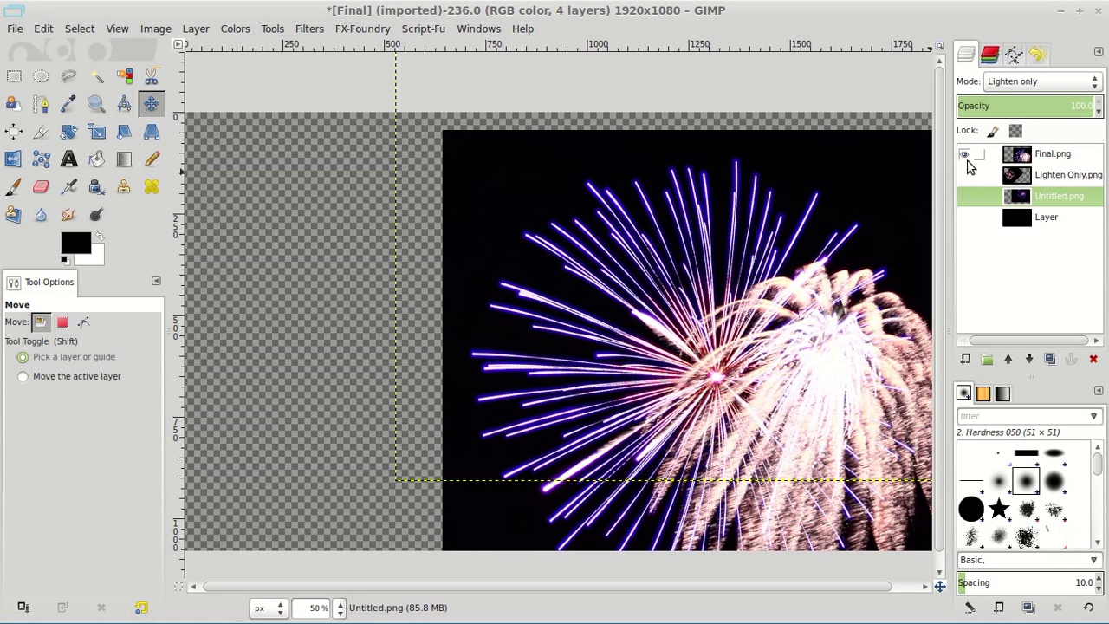
pyautogui.click(965, 156)
pyautogui.click(963, 196)
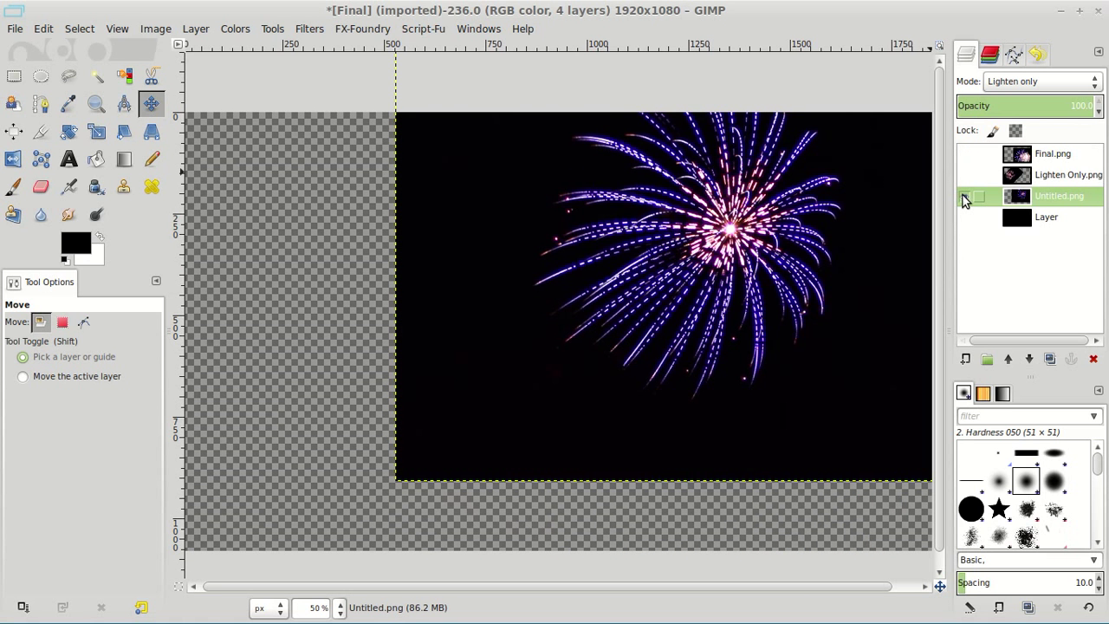
# - Open Colors > Colorize on Untitled.png and try out different hue and saturation values
pyautogui.click(232, 29)
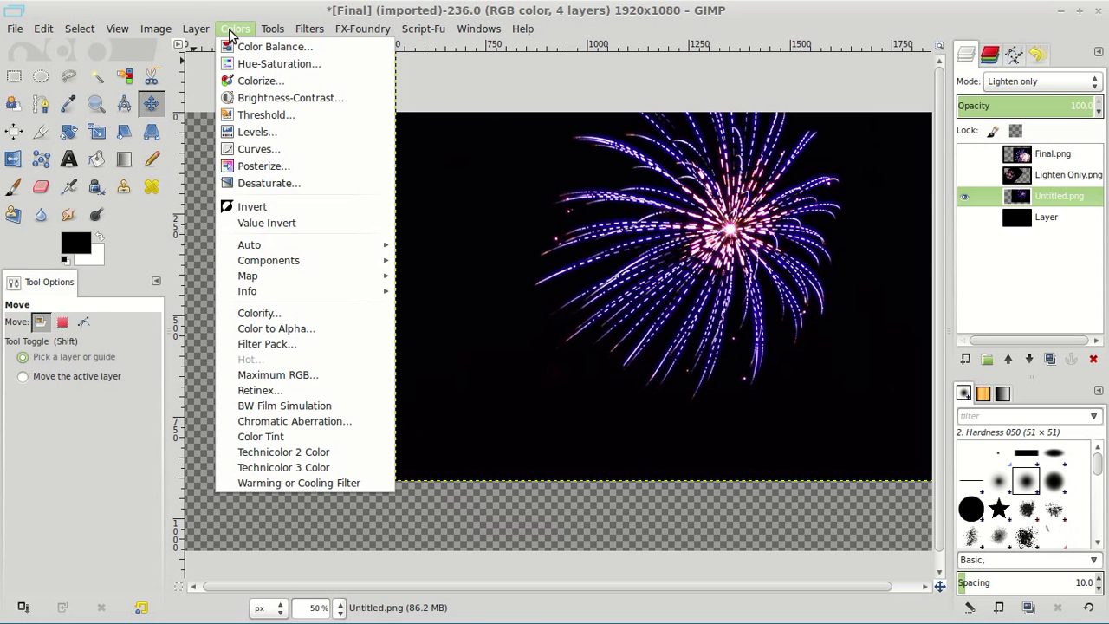
pyautogui.click(241, 80)
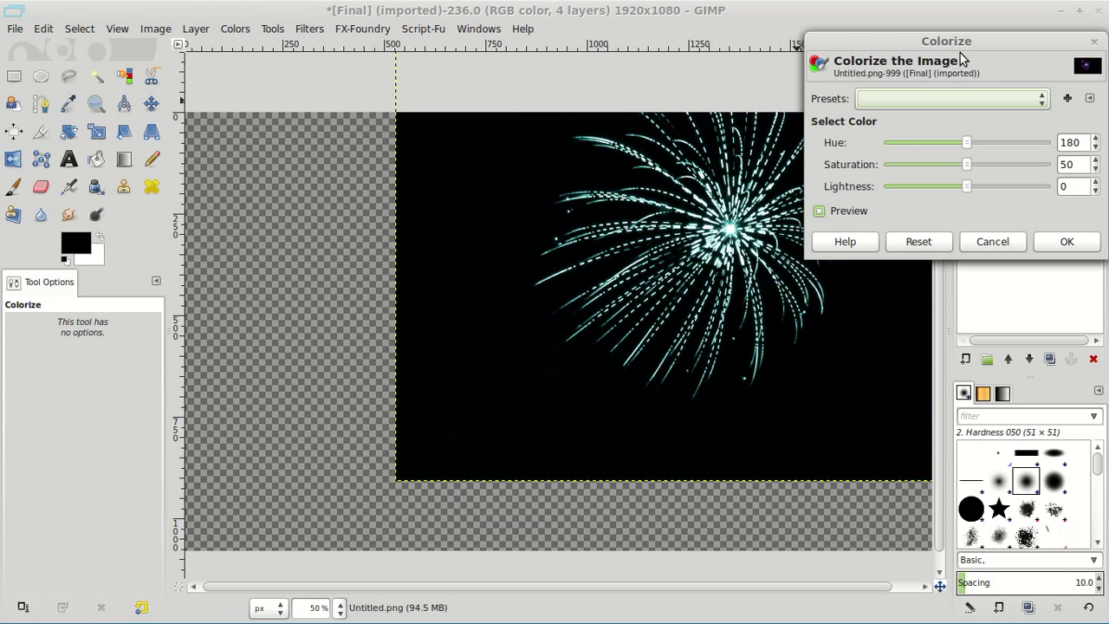
pyautogui.moveTo(964, 43); pyautogui.dragTo(255, 219)
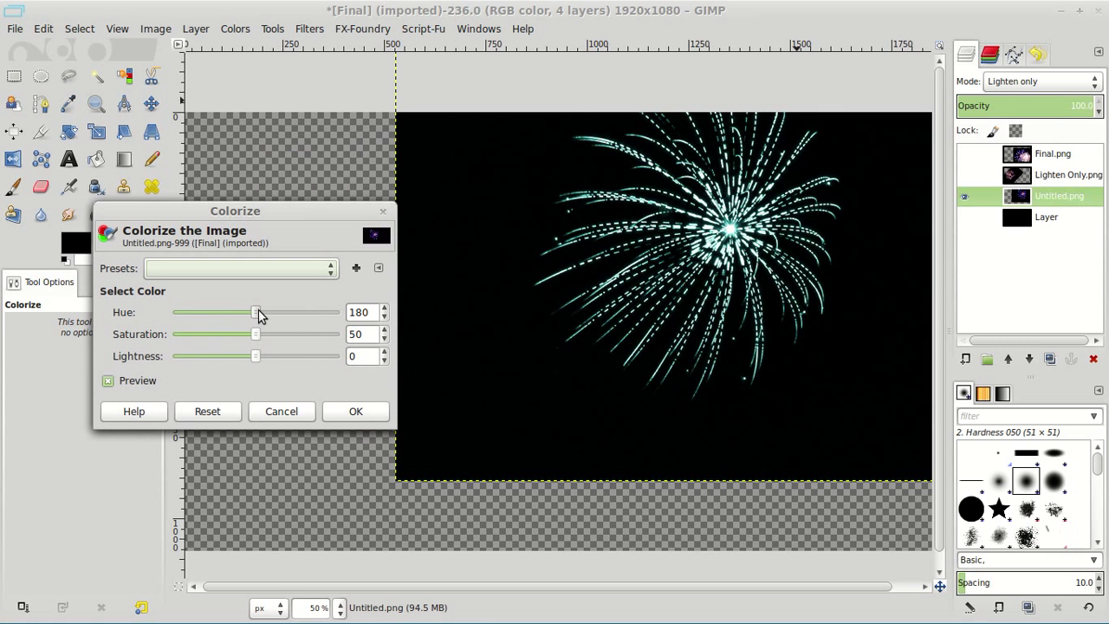
pyautogui.moveTo(257, 312); pyautogui.dragTo(224, 310)
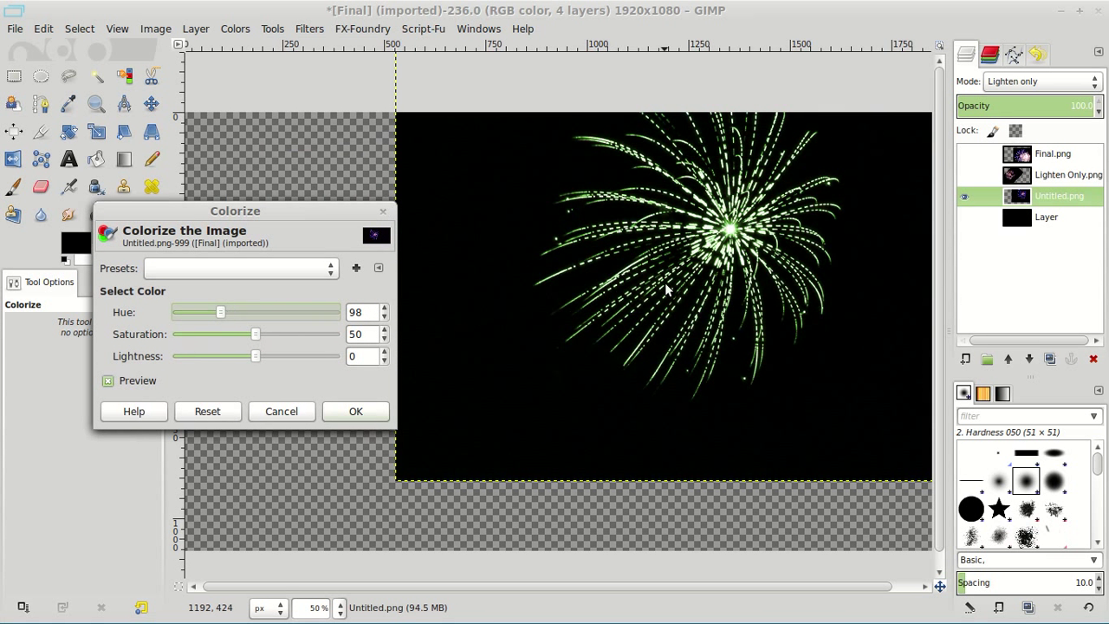
pyautogui.moveTo(316, 319); pyautogui.dragTo(324, 317)
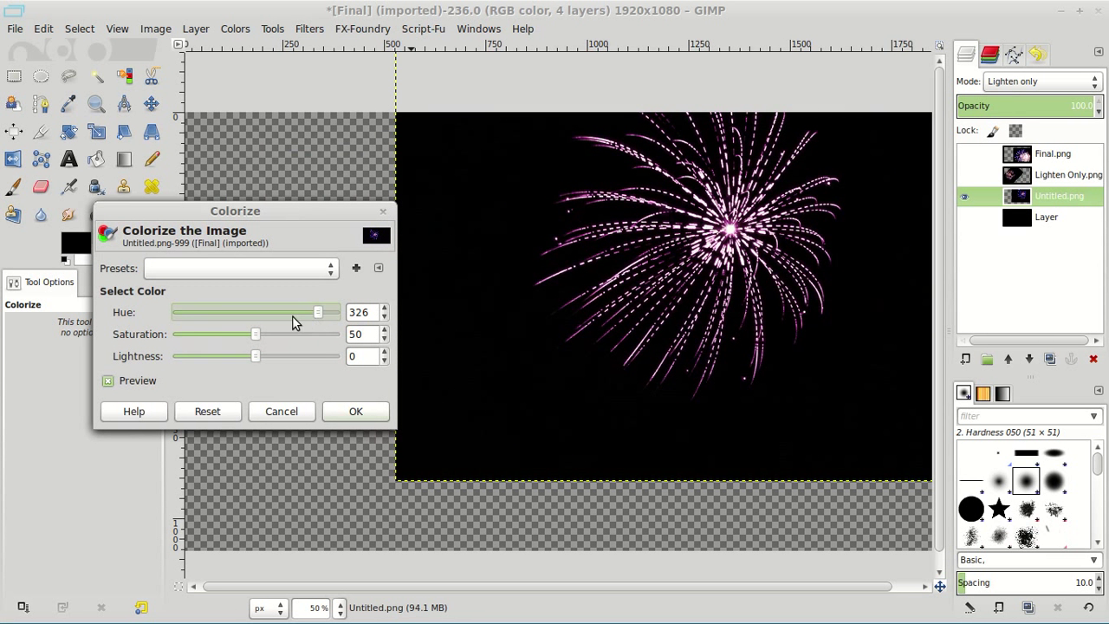
pyautogui.moveTo(254, 336); pyautogui.dragTo(175, 318)
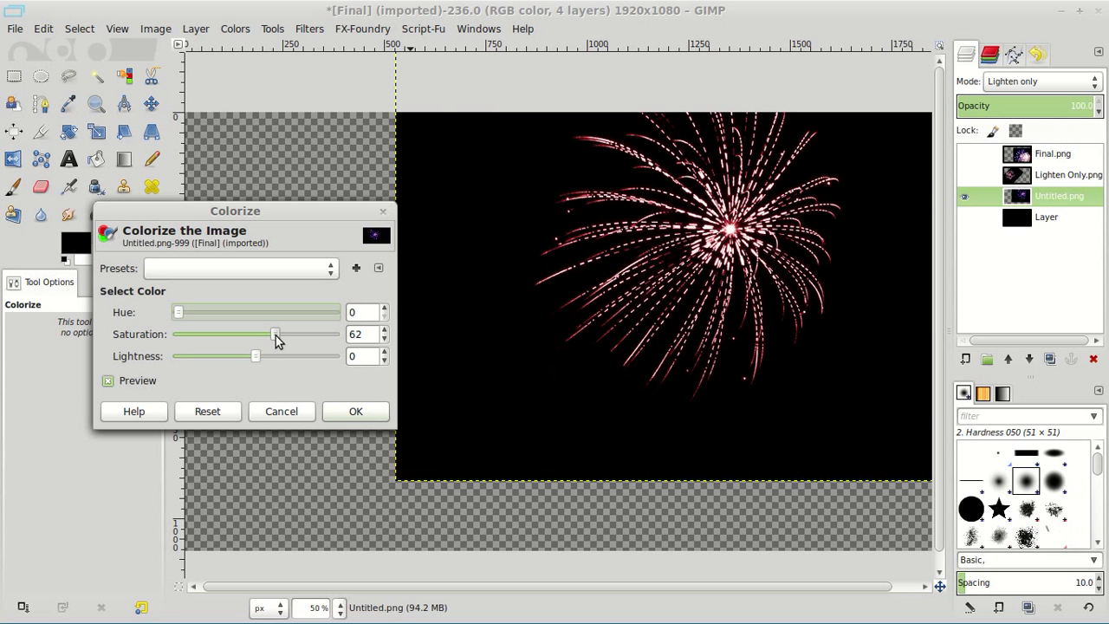
pyautogui.moveTo(275, 339); pyautogui.dragTo(355, 345)
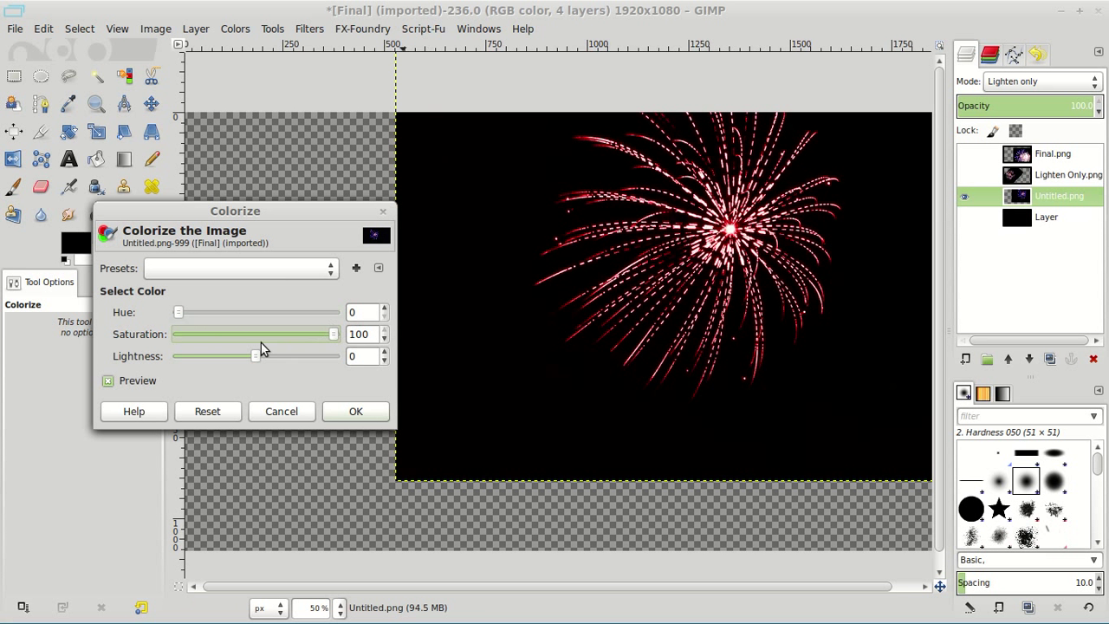
# - Settle on hue 313, saturation 100, lightness 0 and show all other layers again
pyautogui.moveTo(260, 354)
pyautogui.mouseDown()
pyautogui.moveTo(274, 357)
pyautogui.moveTo(222, 354)
pyautogui.moveTo(246, 358)
pyautogui.mouseUp()
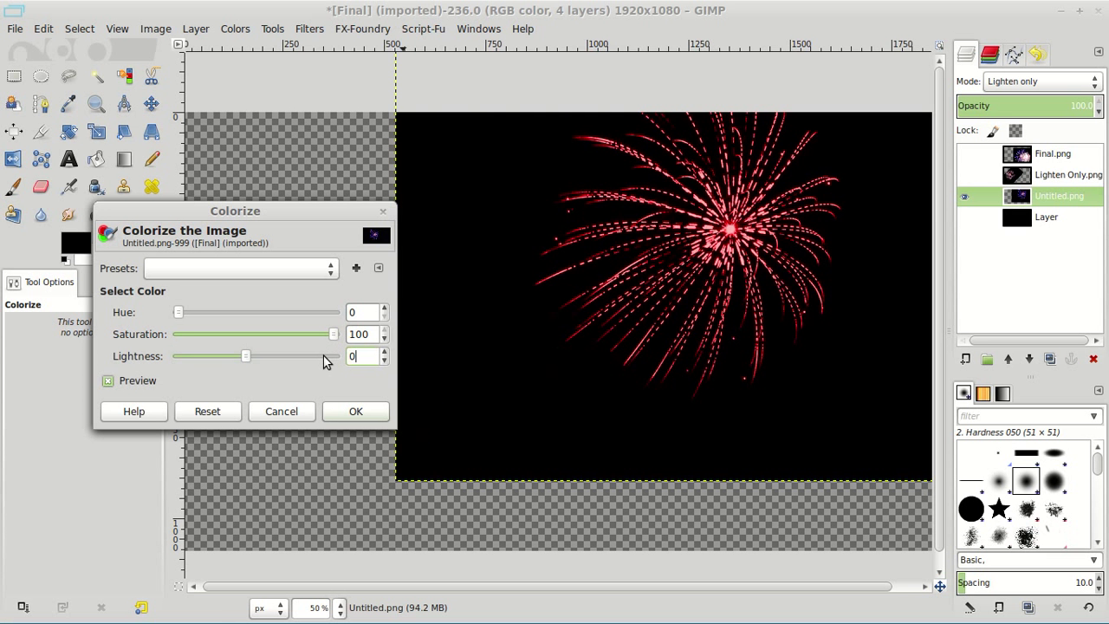
pyautogui.click(355, 334)
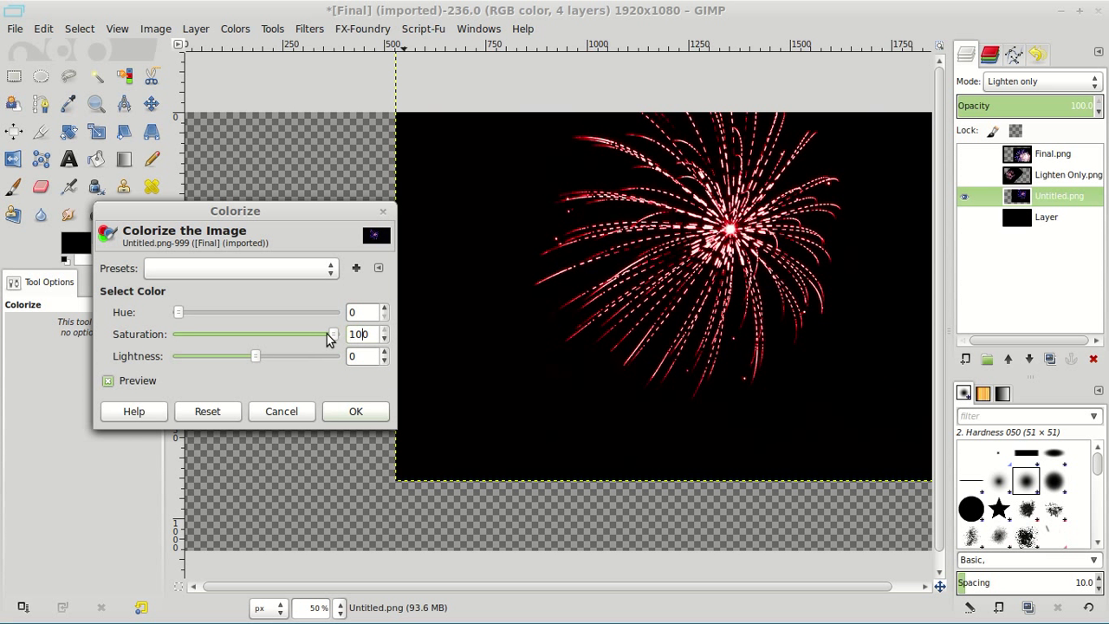
pyautogui.moveTo(332, 334); pyautogui.dragTo(296, 338)
pyautogui.moveTo(179, 313); pyautogui.dragTo(343, 350)
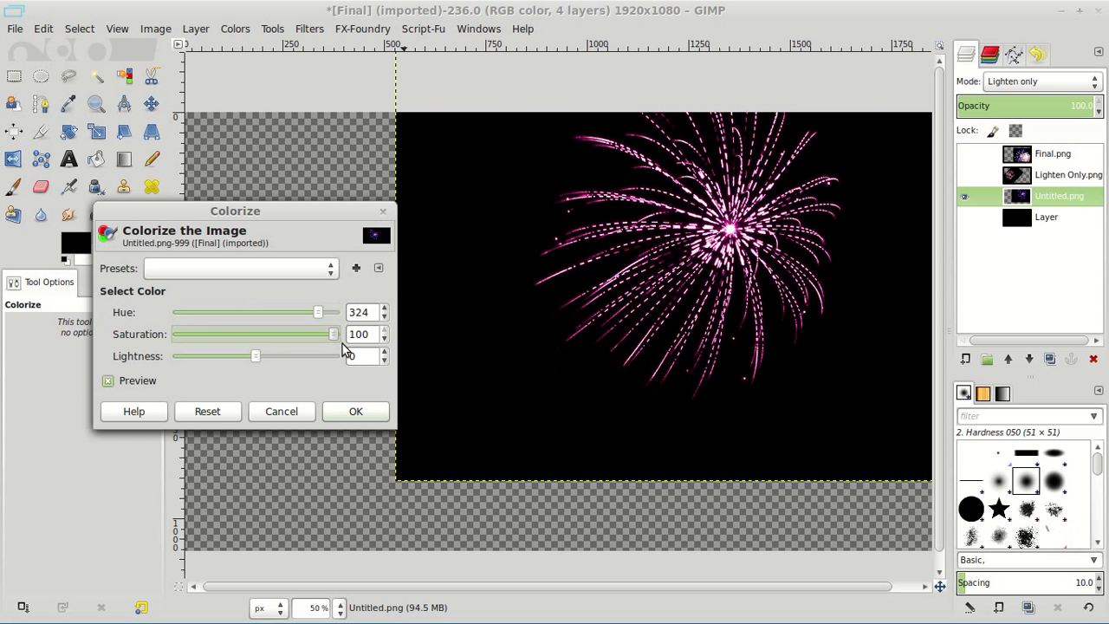
pyautogui.moveTo(319, 314)
pyautogui.mouseDown()
pyautogui.moveTo(338, 319)
pyautogui.moveTo(310, 319)
pyautogui.mouseUp()
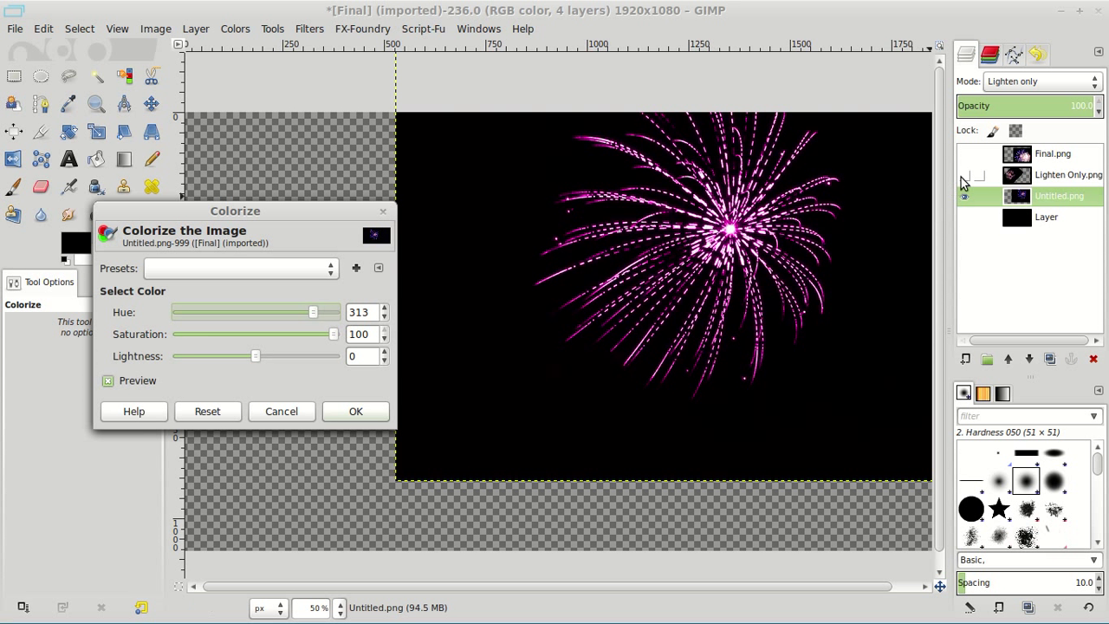
pyautogui.click(963, 175)
pyautogui.click(964, 153)
pyautogui.click(964, 217)
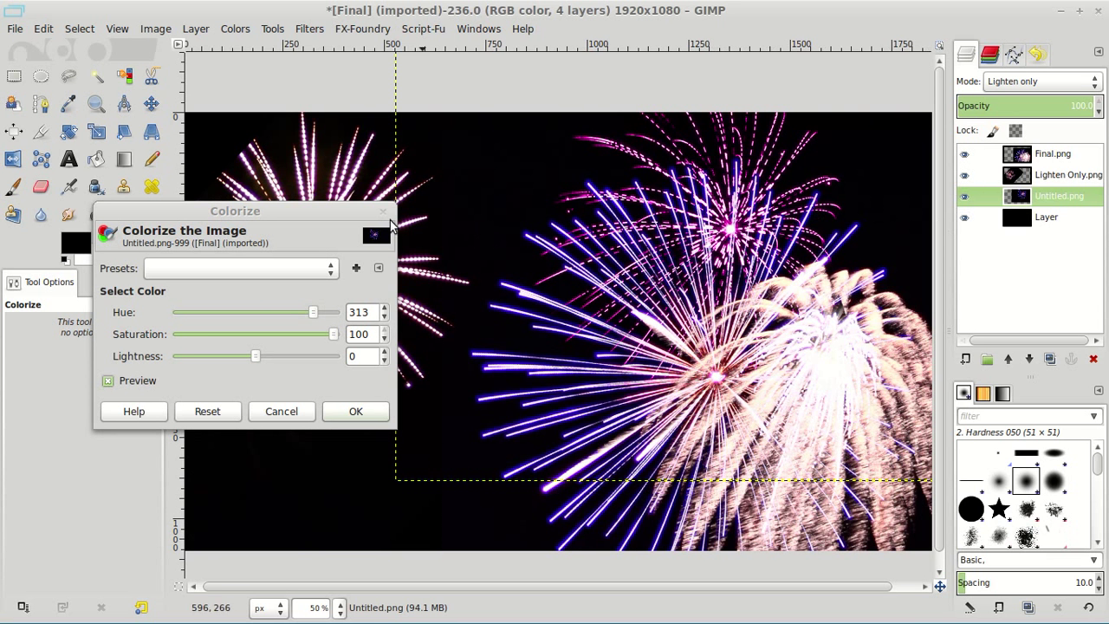
pyautogui.click(373, 410)
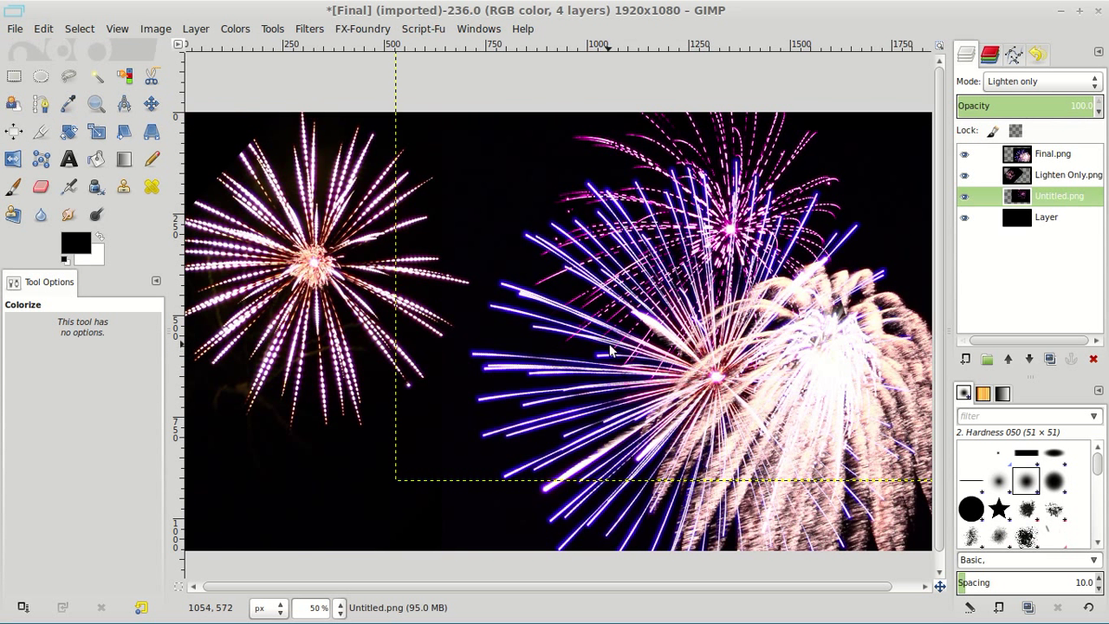
# - Review the finished pinkish-purple composite of fireworks against the black background
pyautogui.moveTo(607, 353)
pyautogui.mouseDown()
pyautogui.moveTo(639, 319)
pyautogui.moveTo(617, 363)
pyautogui.mouseUp()
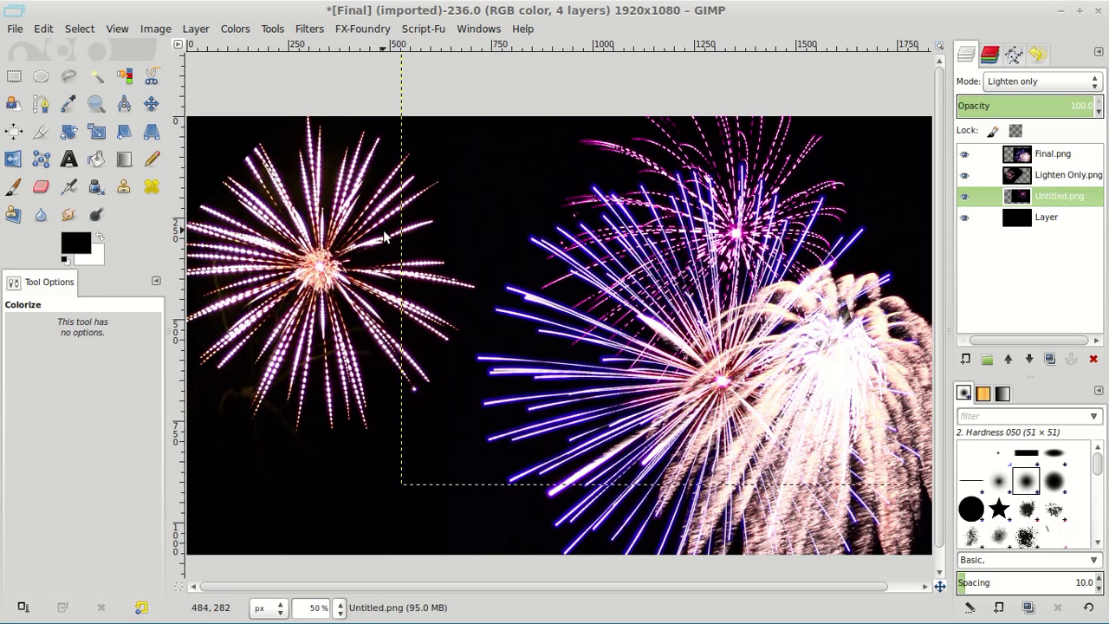
pyautogui.moveTo(512, 328)
pyautogui.mouseDown()
pyautogui.moveTo(514, 314)
pyautogui.moveTo(517, 327)
pyautogui.mouseUp()
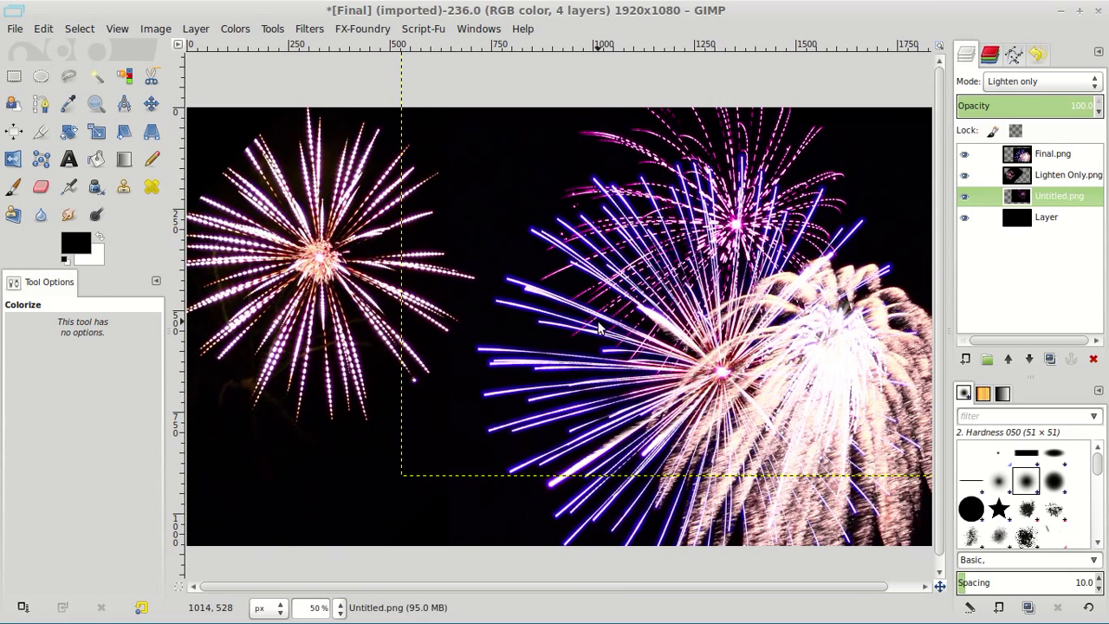